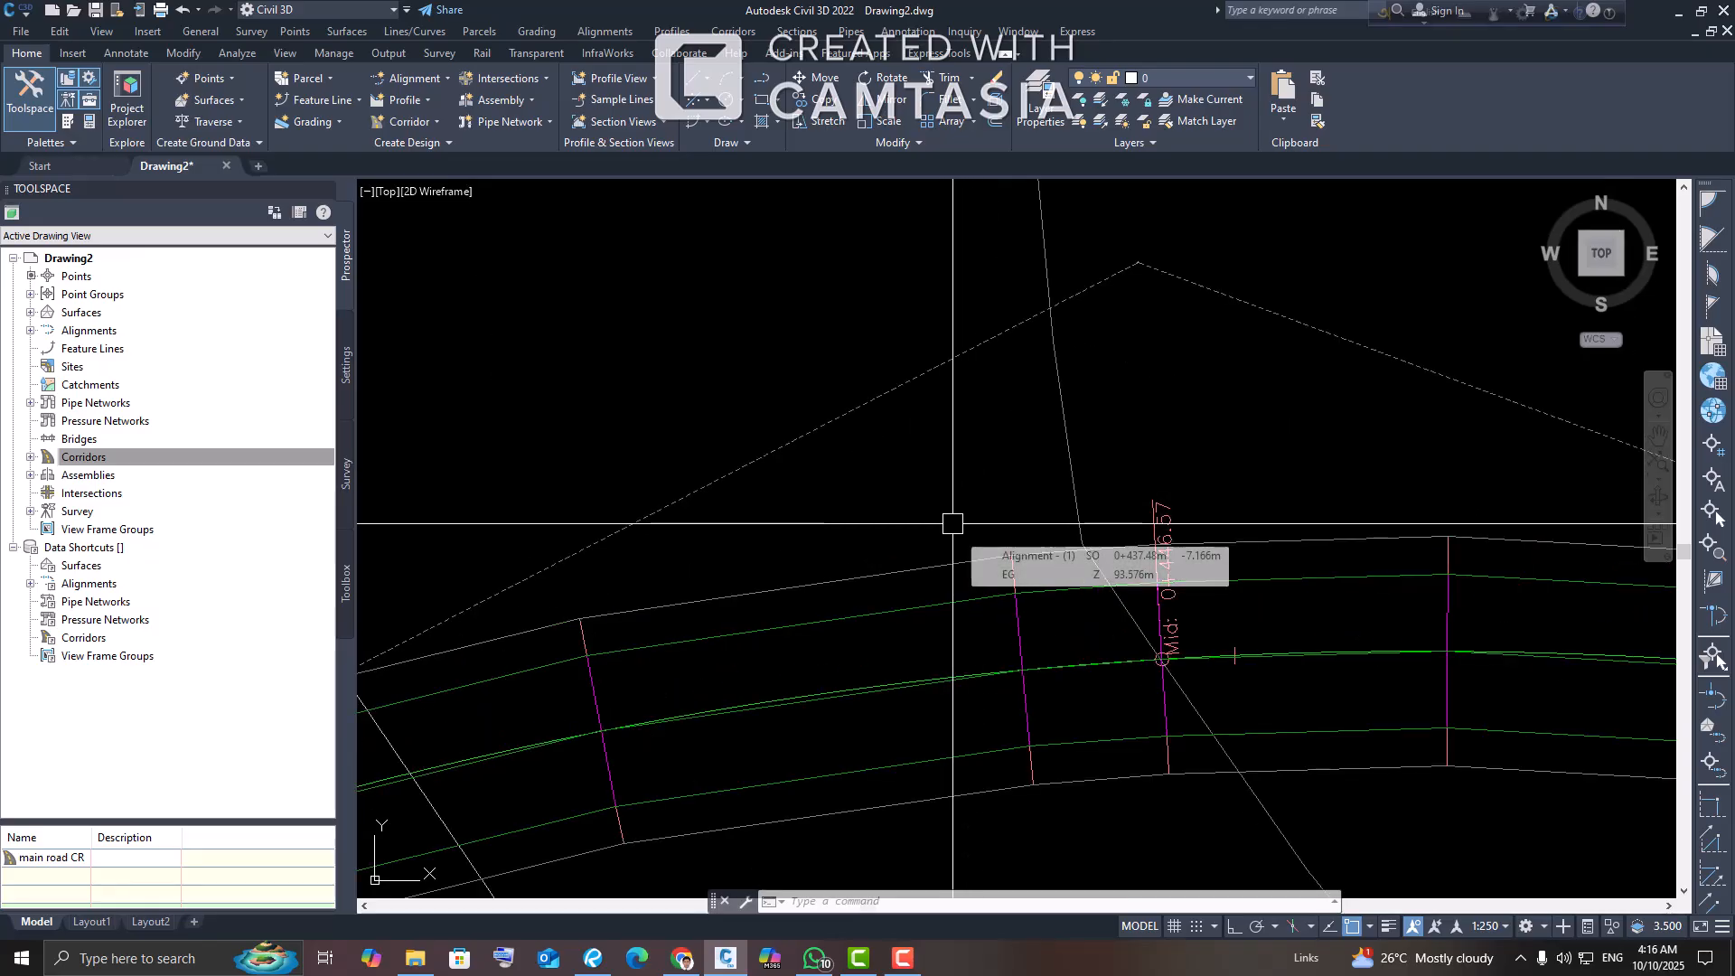
Step: Open the main road corridor in the Section Editor
scroll(952, 524, down, 3)
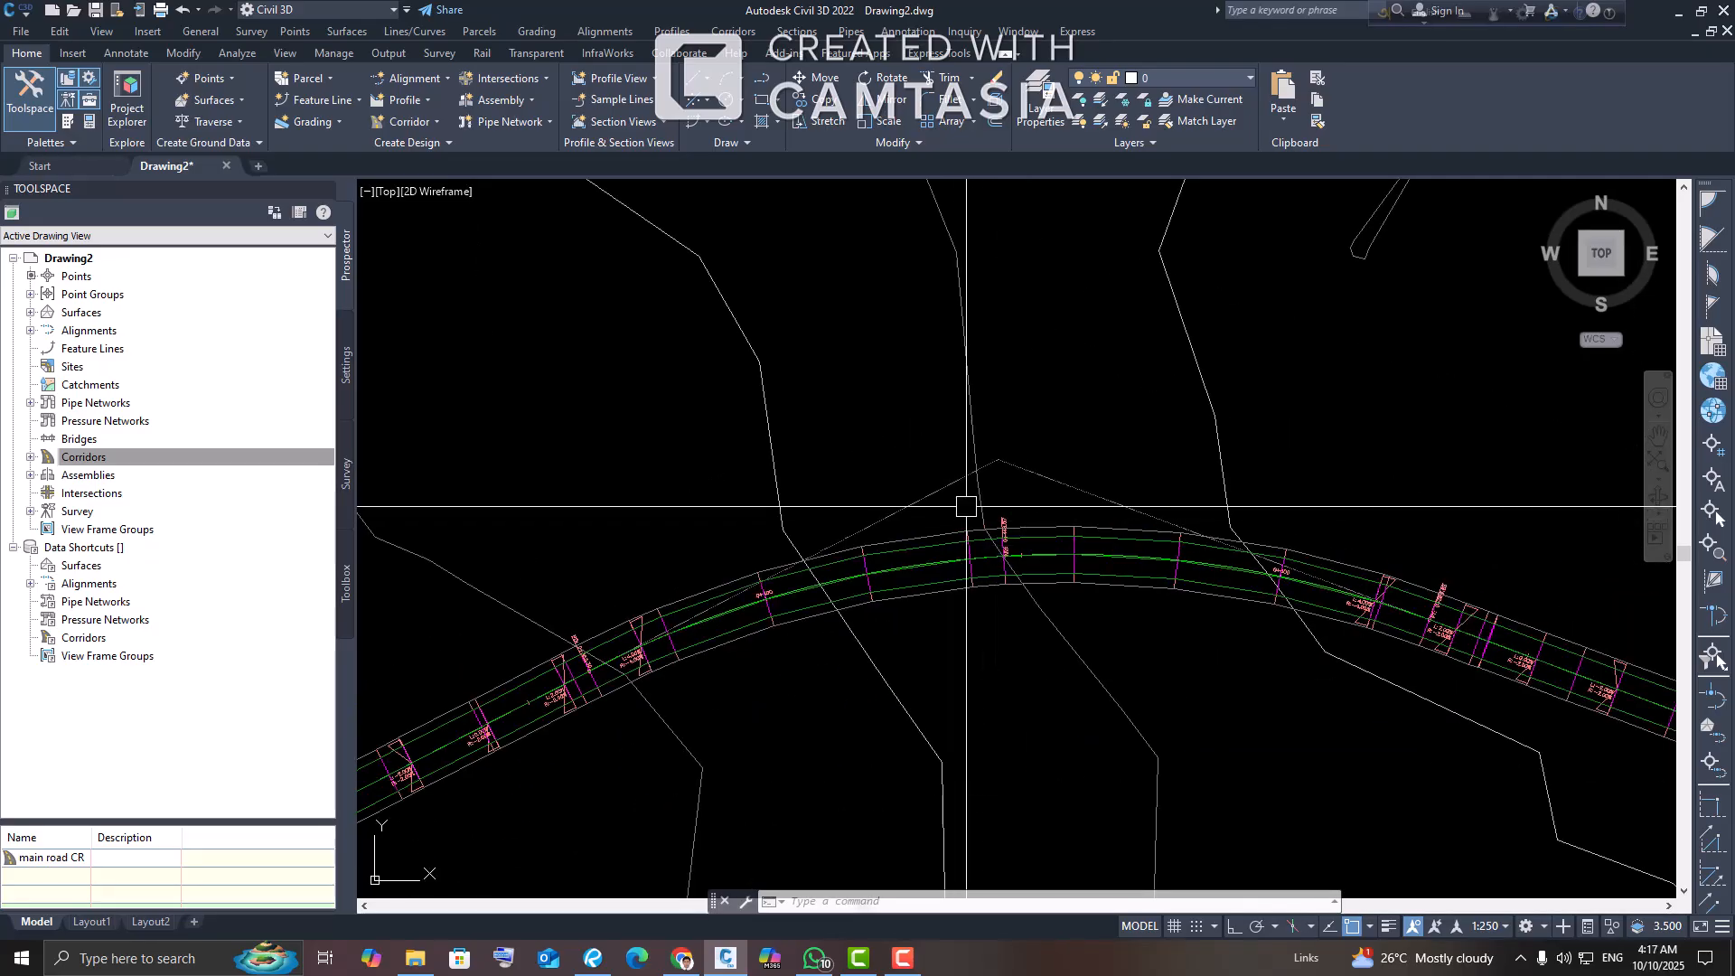
middle_drag(766, 537, 990, 428)
scroll(856, 508, up, 5)
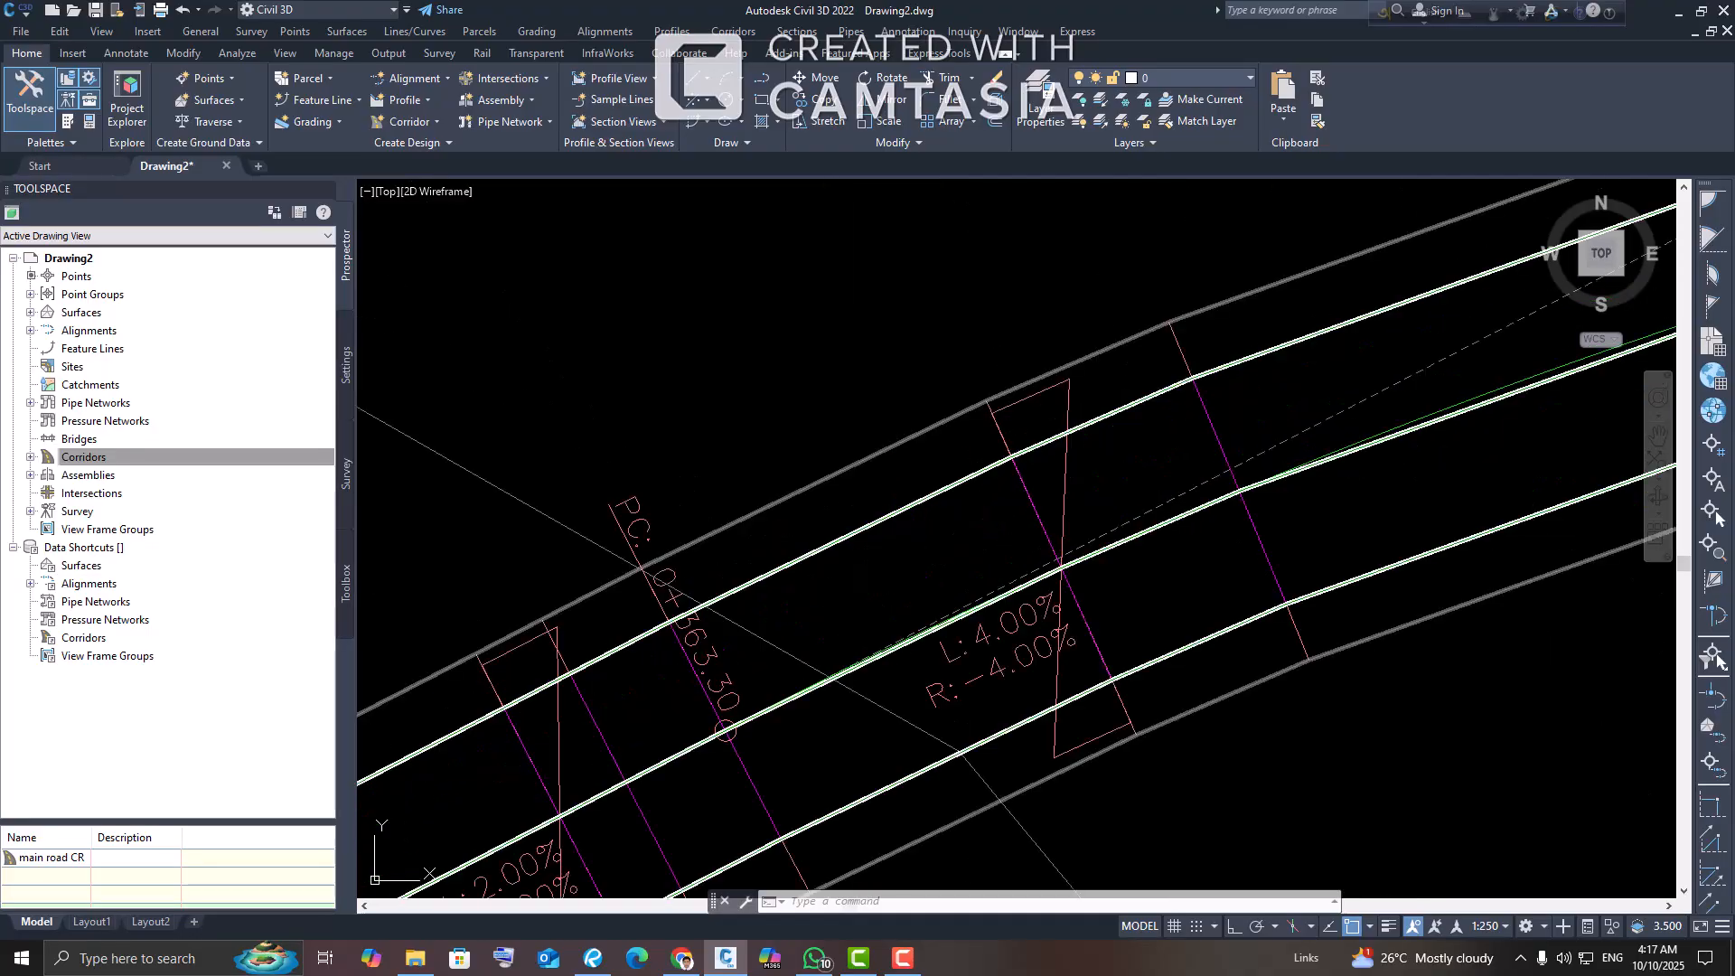
scroll(1003, 542, up, 1)
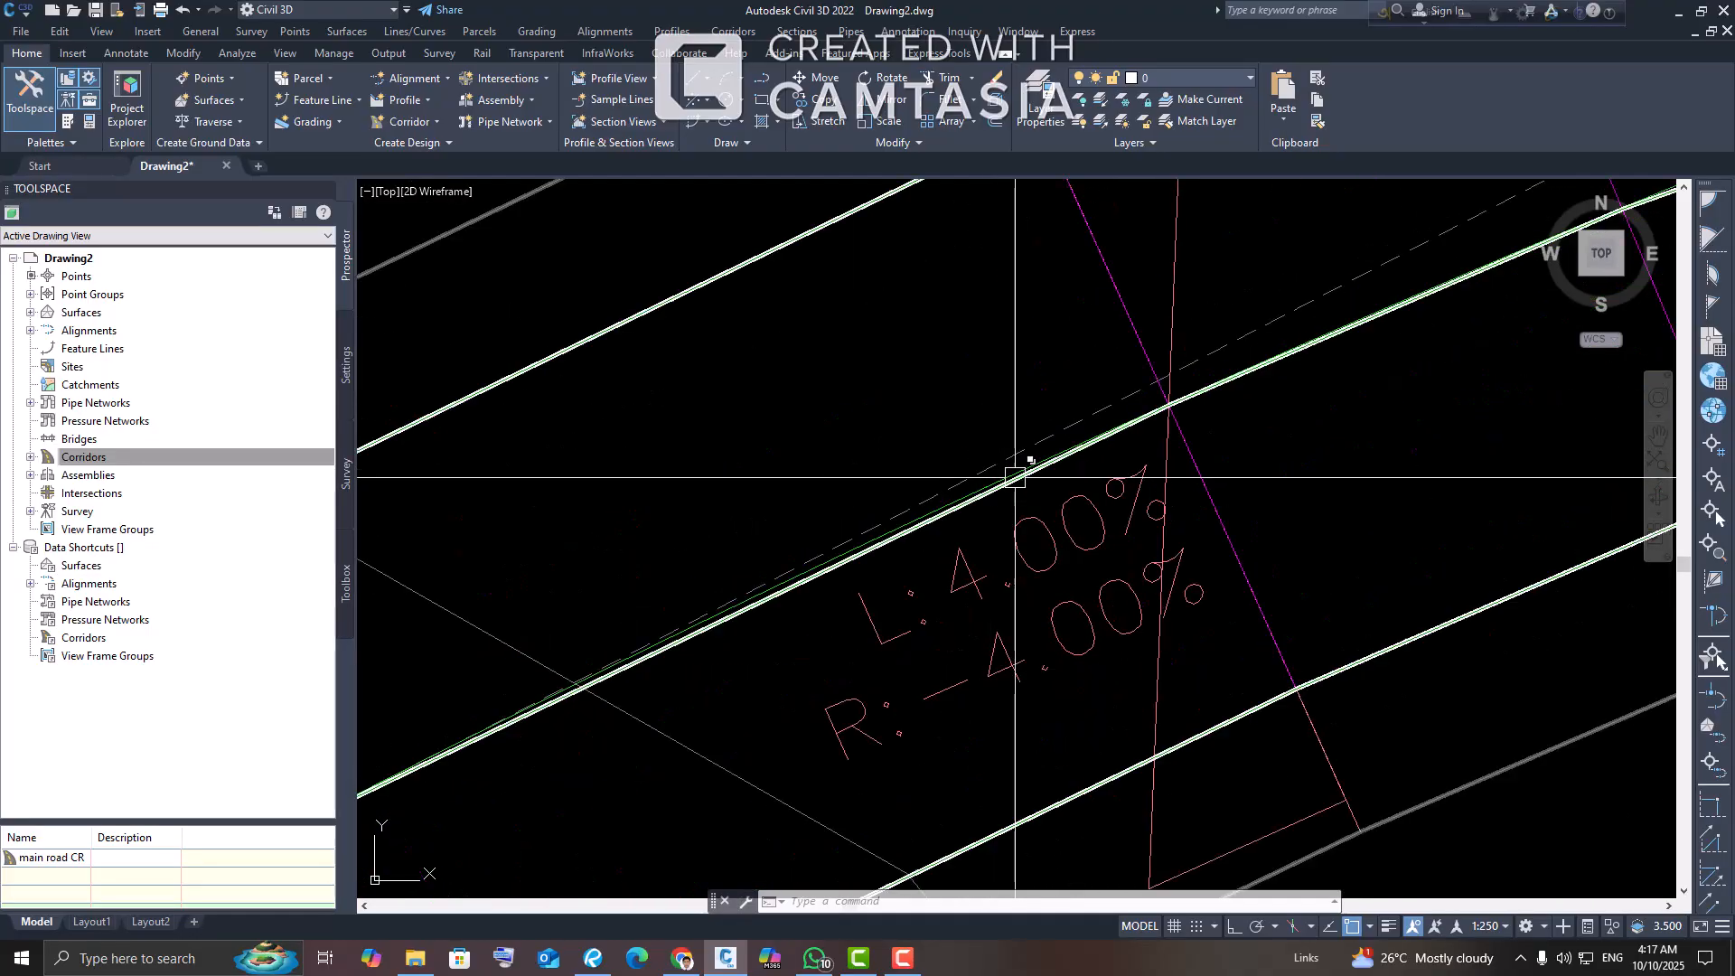
scroll(883, 496, down, 5)
scroll(1092, 484, up, 1)
mouse_move(1092, 484)
middle_down()
mouse_move(1177, 481)
mouse_move(708, 603)
middle_up()
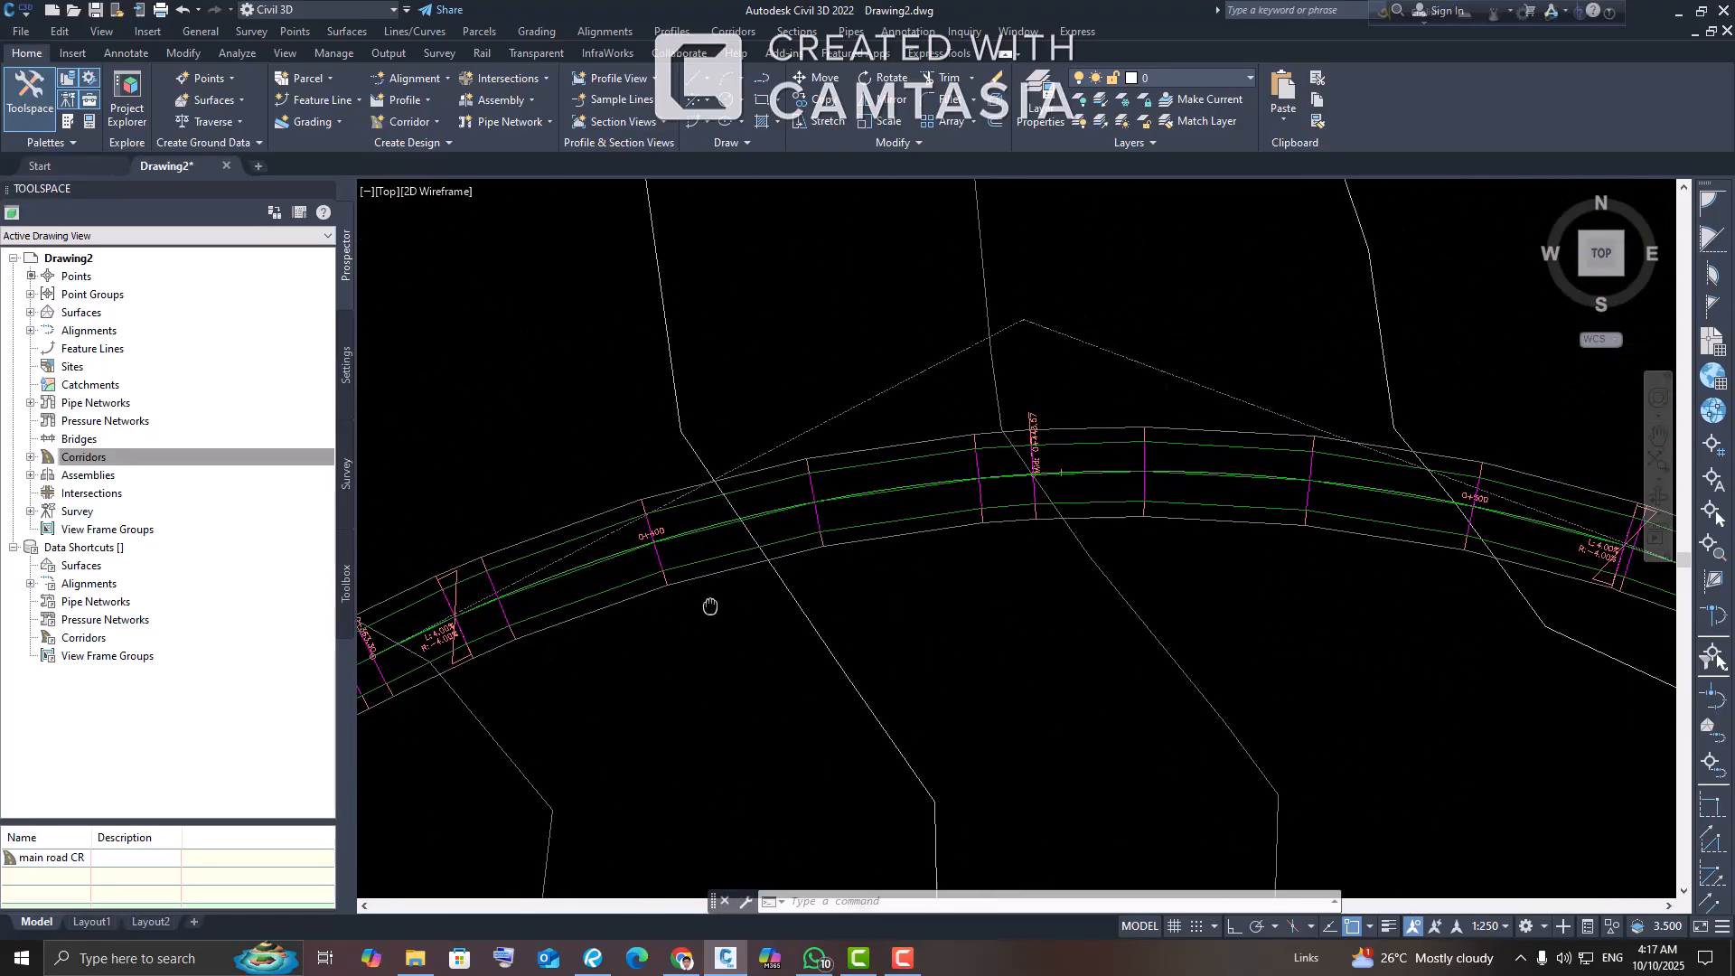
click(898, 539)
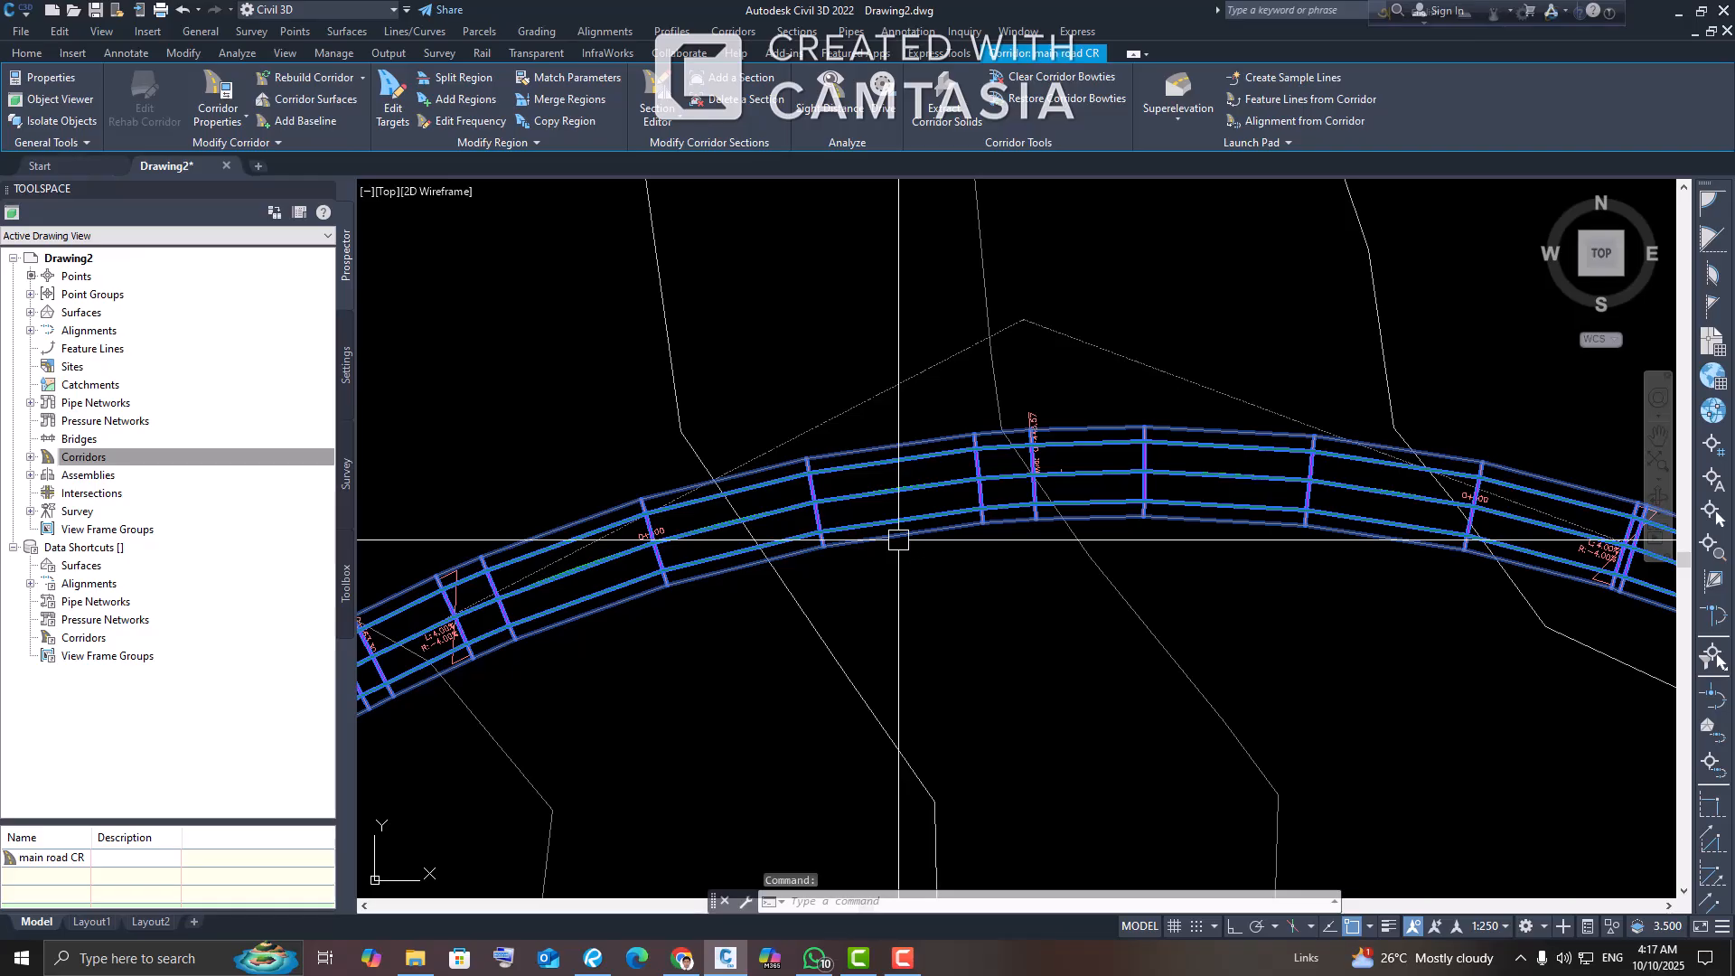
click(661, 88)
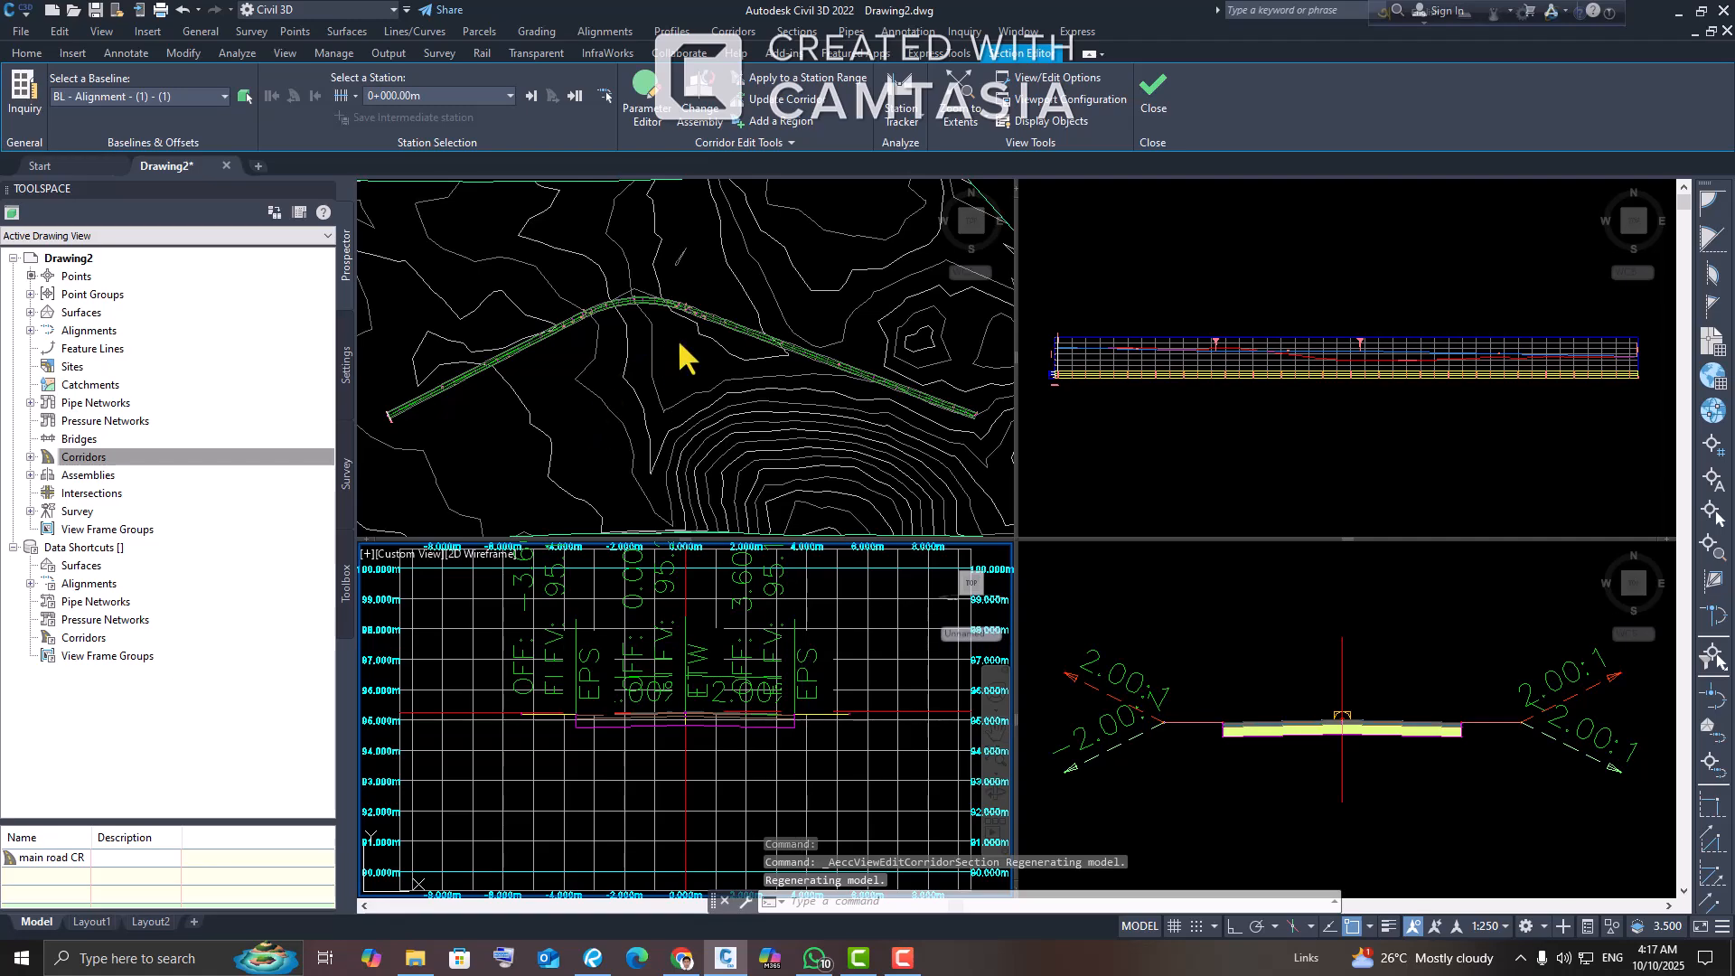
Step: Display the corridor cross-section at about station 0+436.89 near the middle of the curve, and dismiss the superelevation table
scroll(632, 334, up, 6)
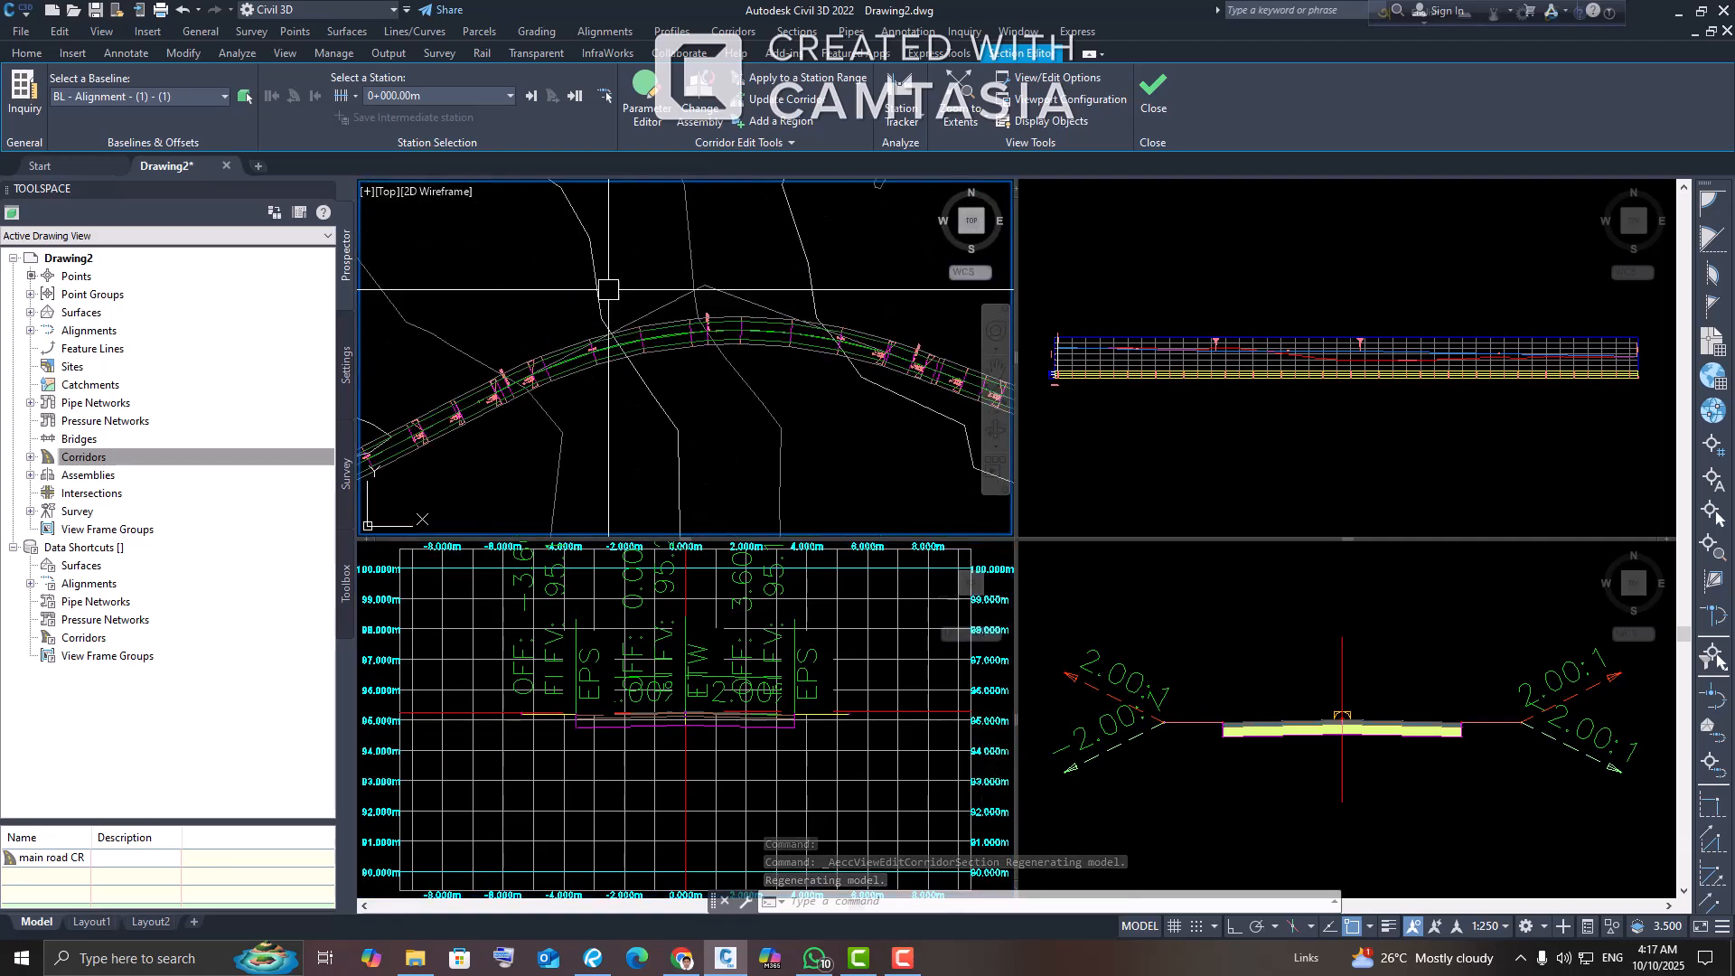
scroll(687, 316, up, 6)
middle_drag(754, 347, 729, 348)
click(722, 367)
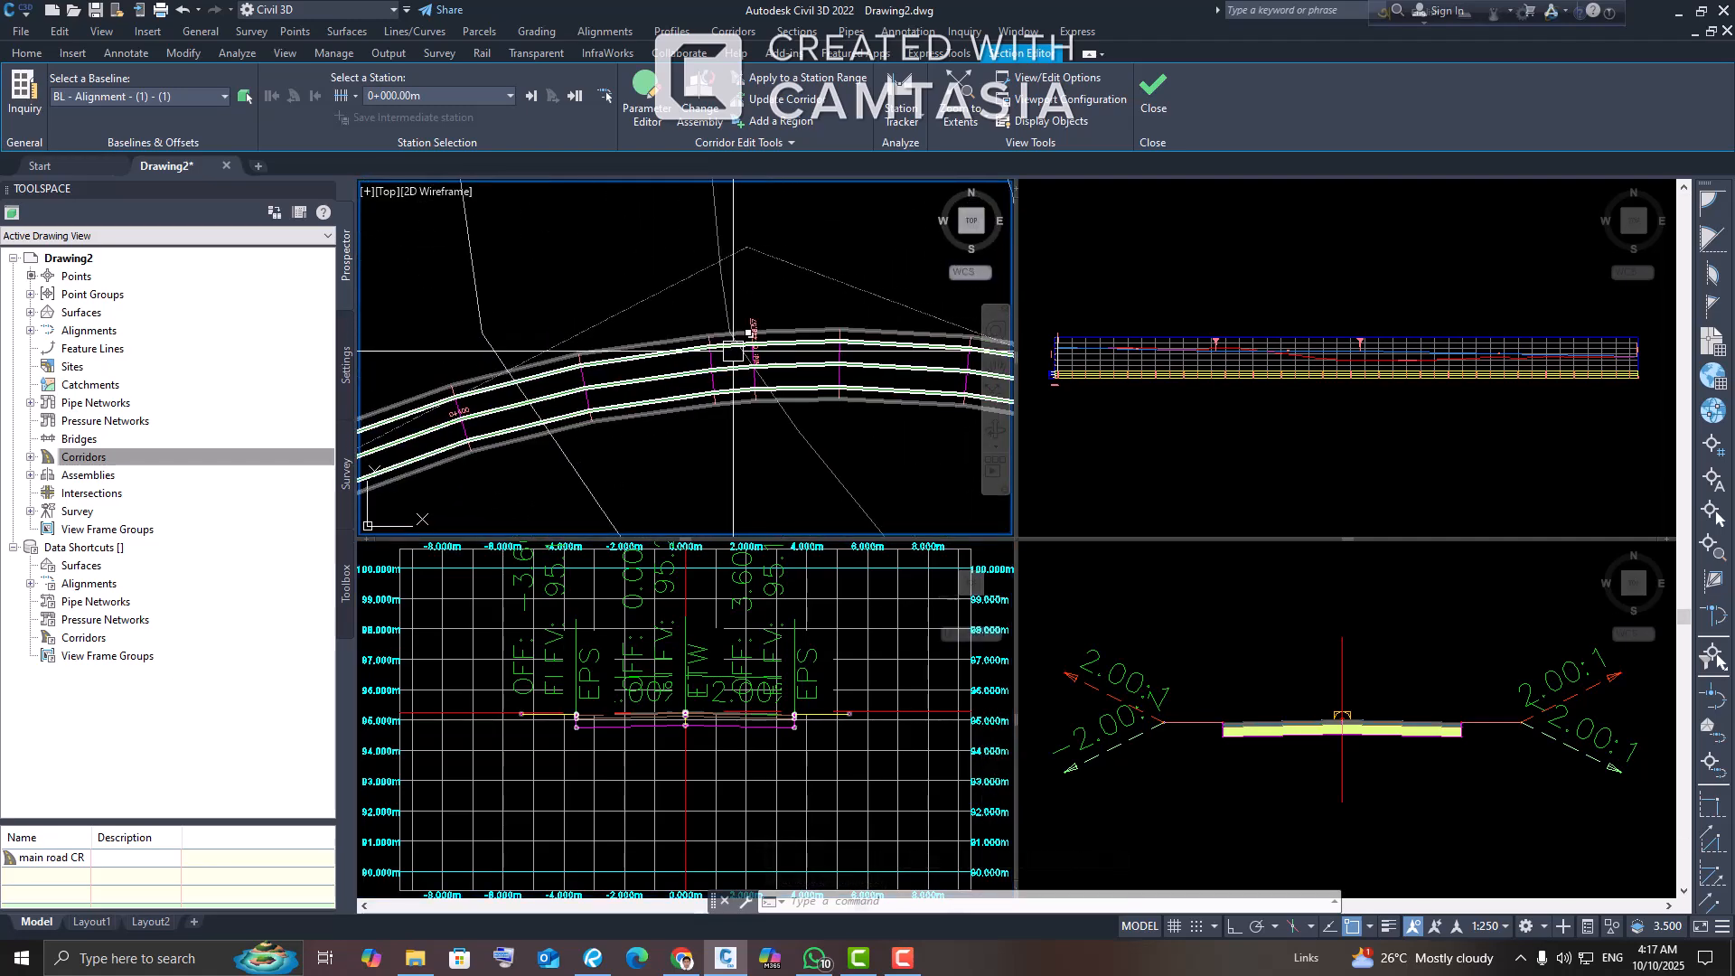
click(604, 94)
scroll(696, 397, up, 3)
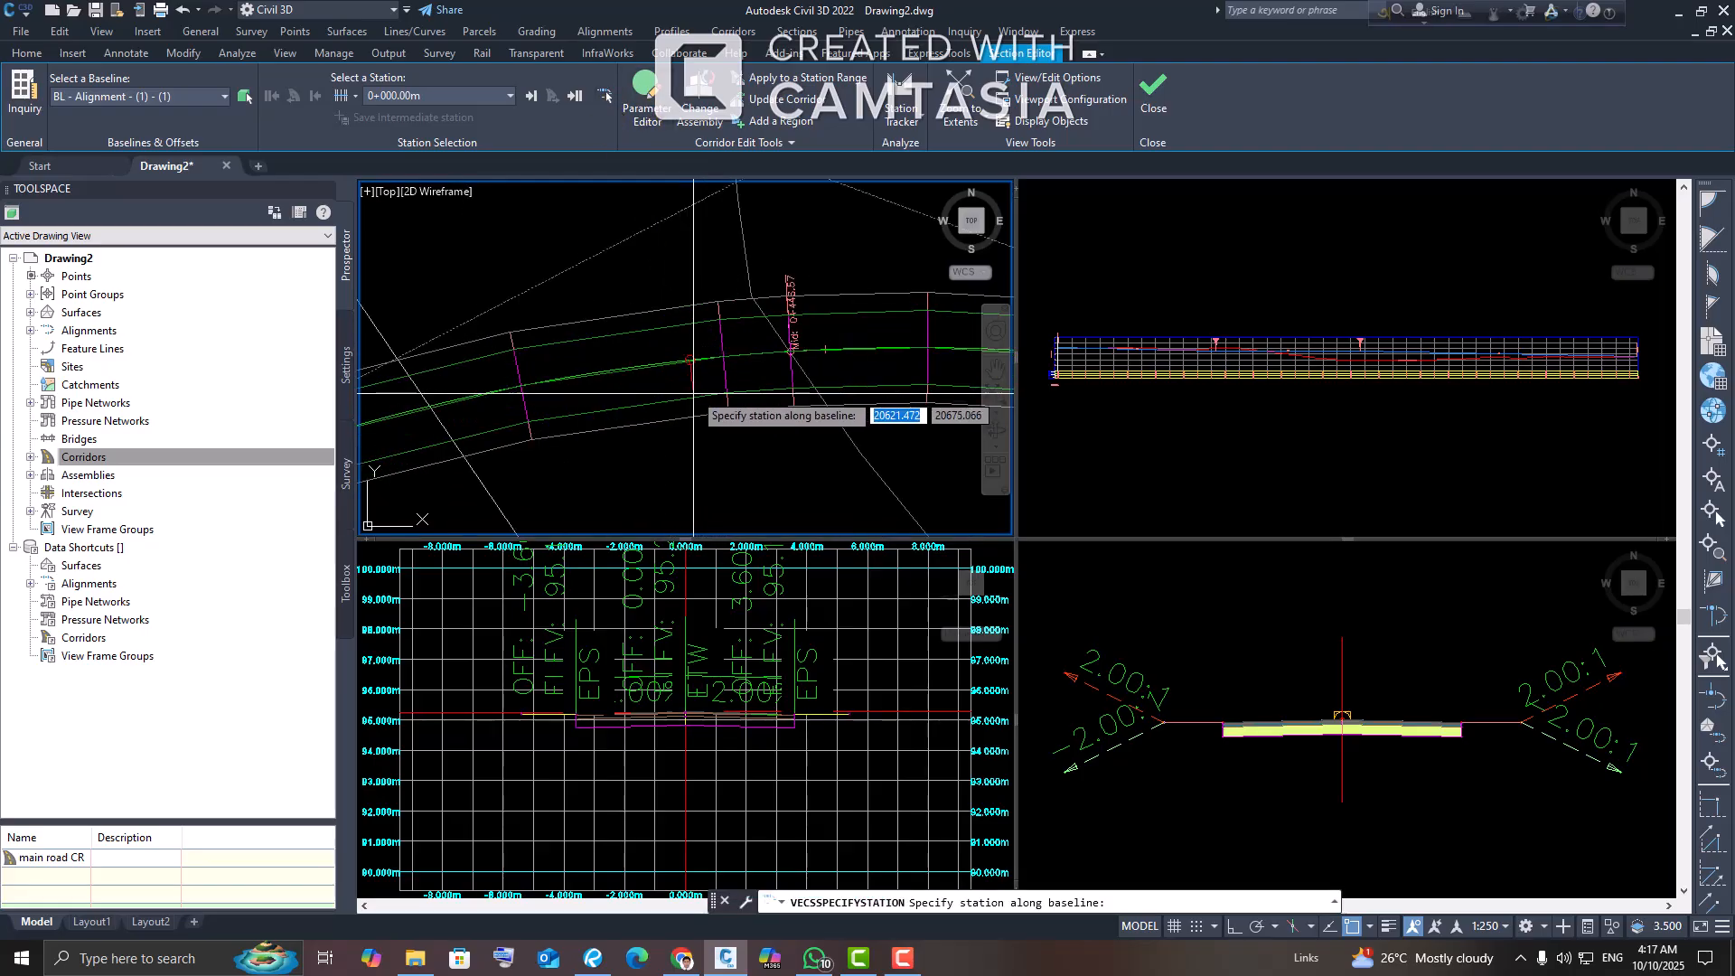
click(695, 397)
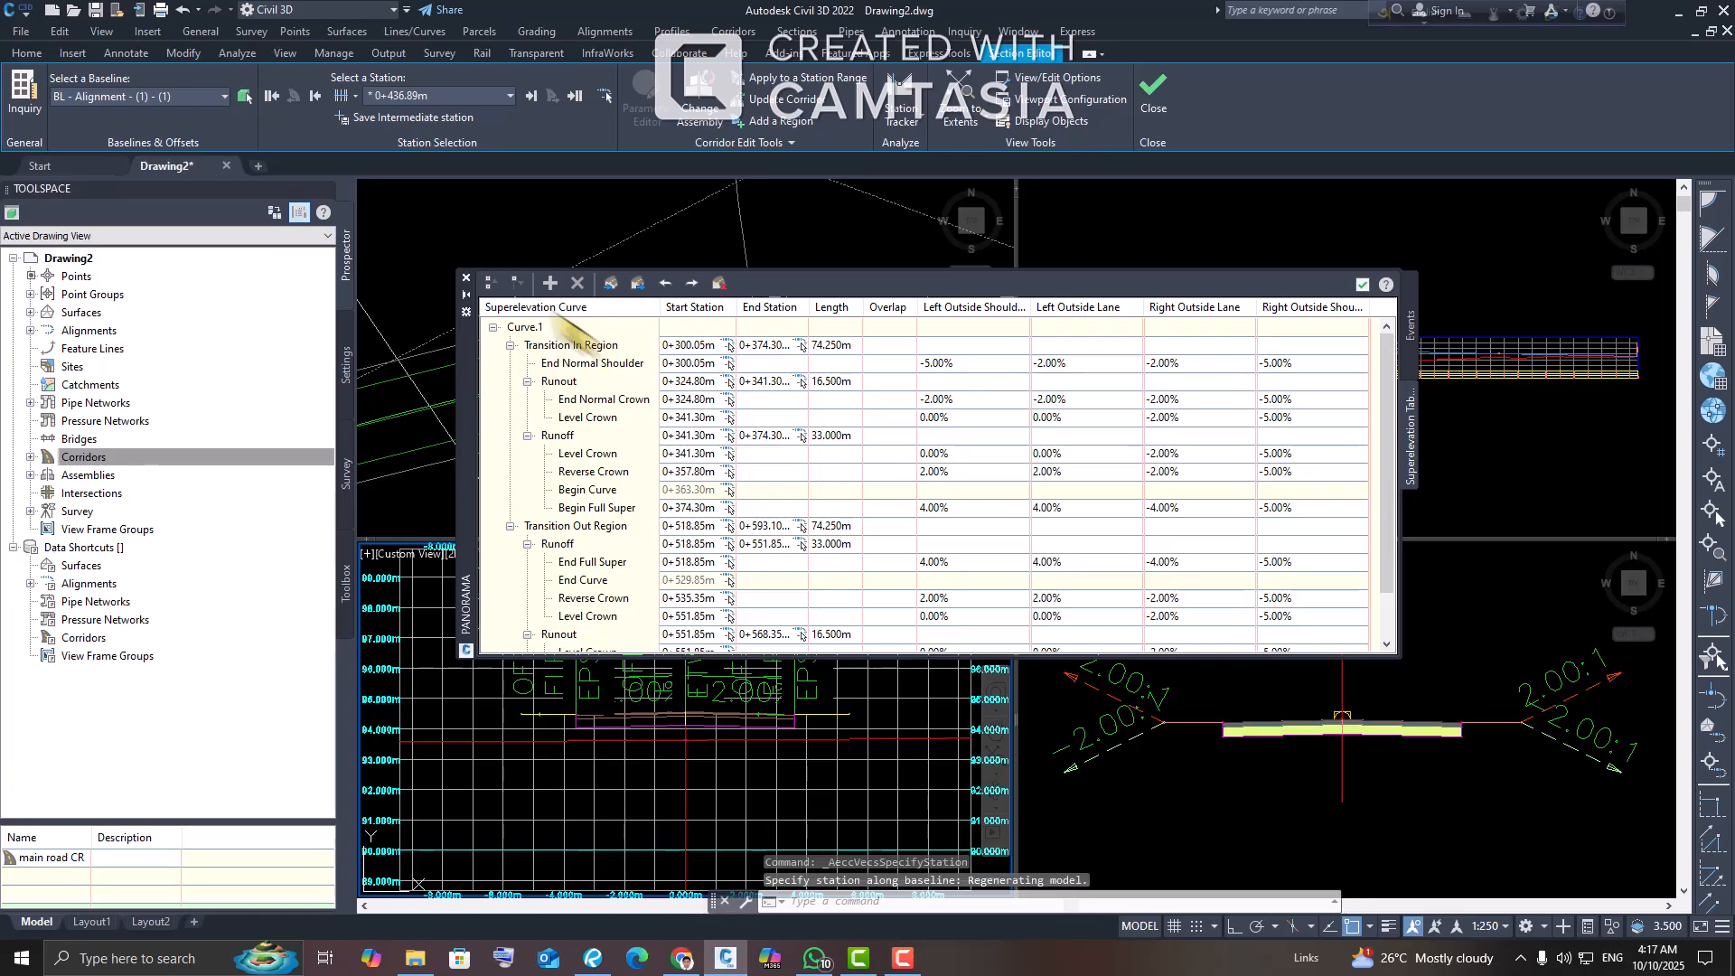
click(466, 278)
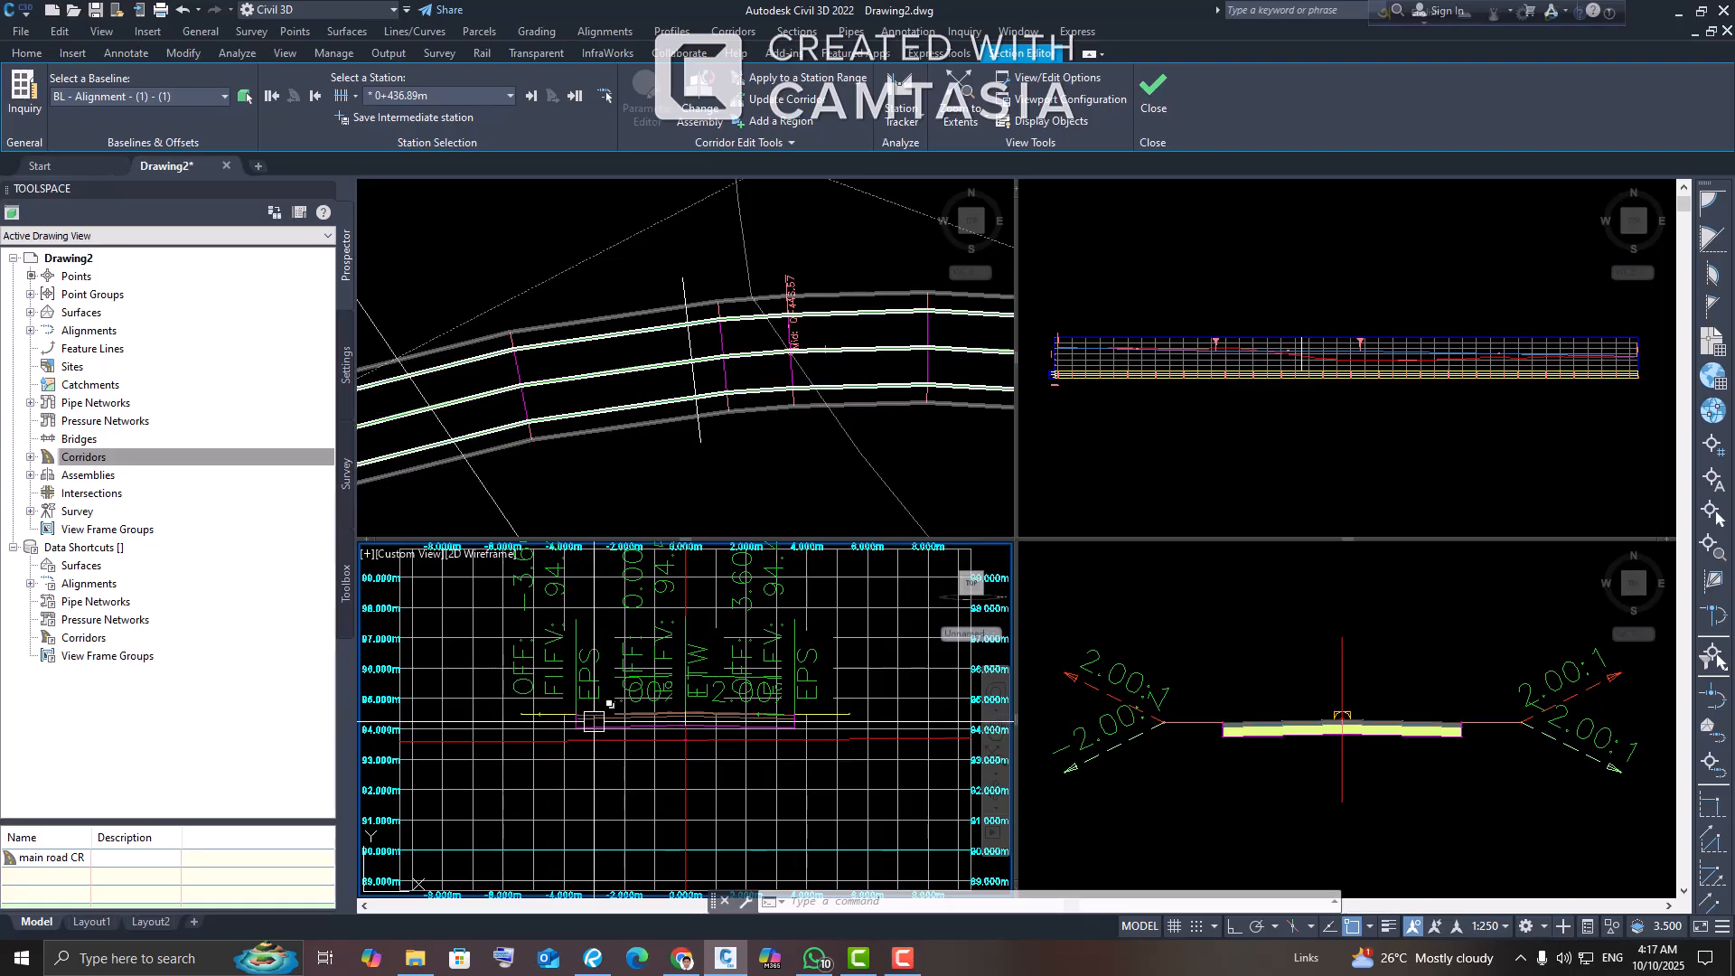
Step: Examine the superelevation slope labels along the start of the curve in the plan view for comparison with the cross-section
click(778, 430)
scroll(572, 456, down, 3)
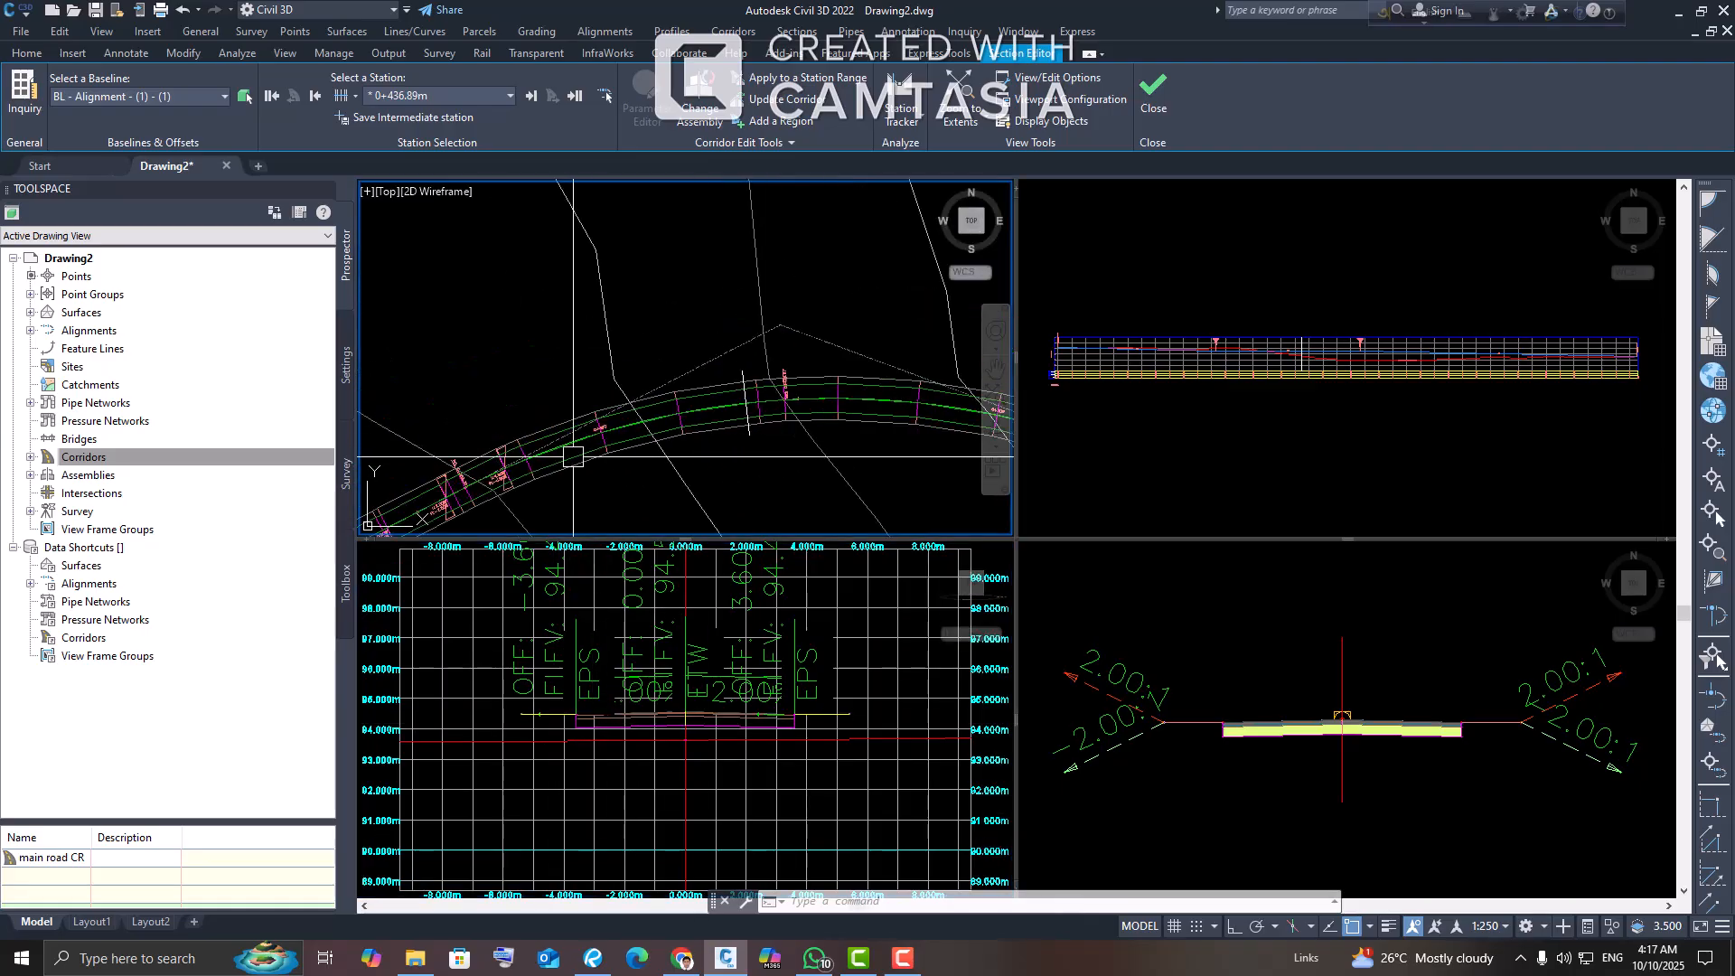
scroll(573, 457, up, 8)
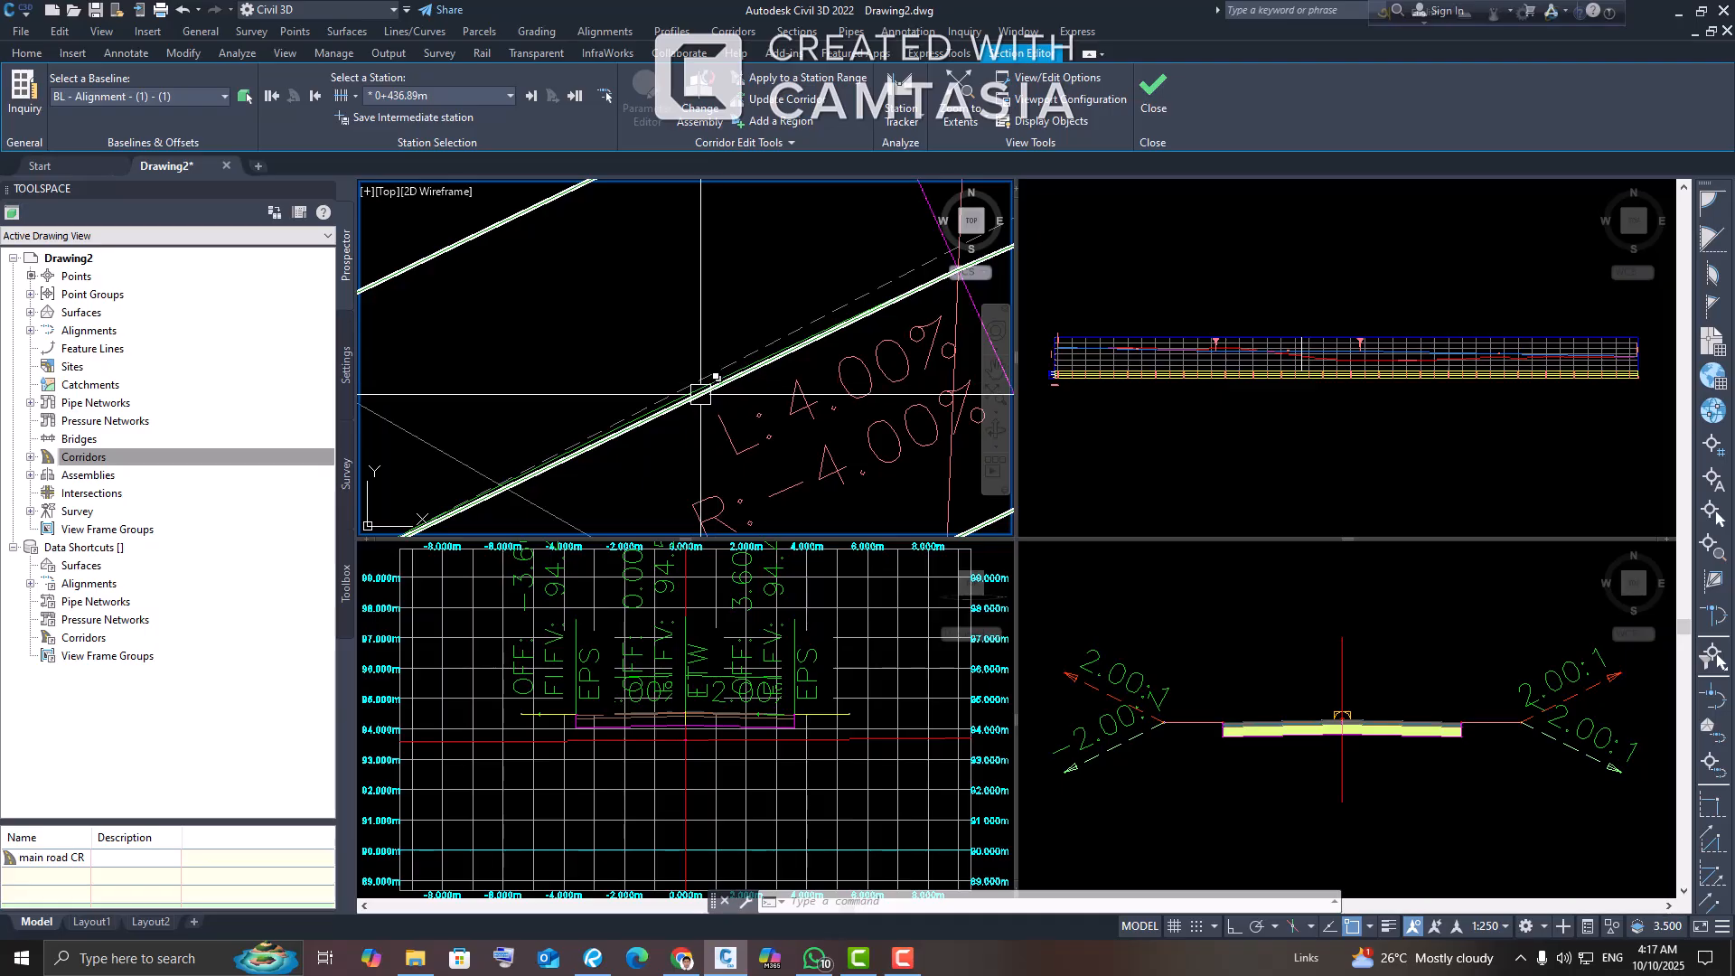
scroll(700, 394, down, 6)
middle_drag(825, 344, 747, 356)
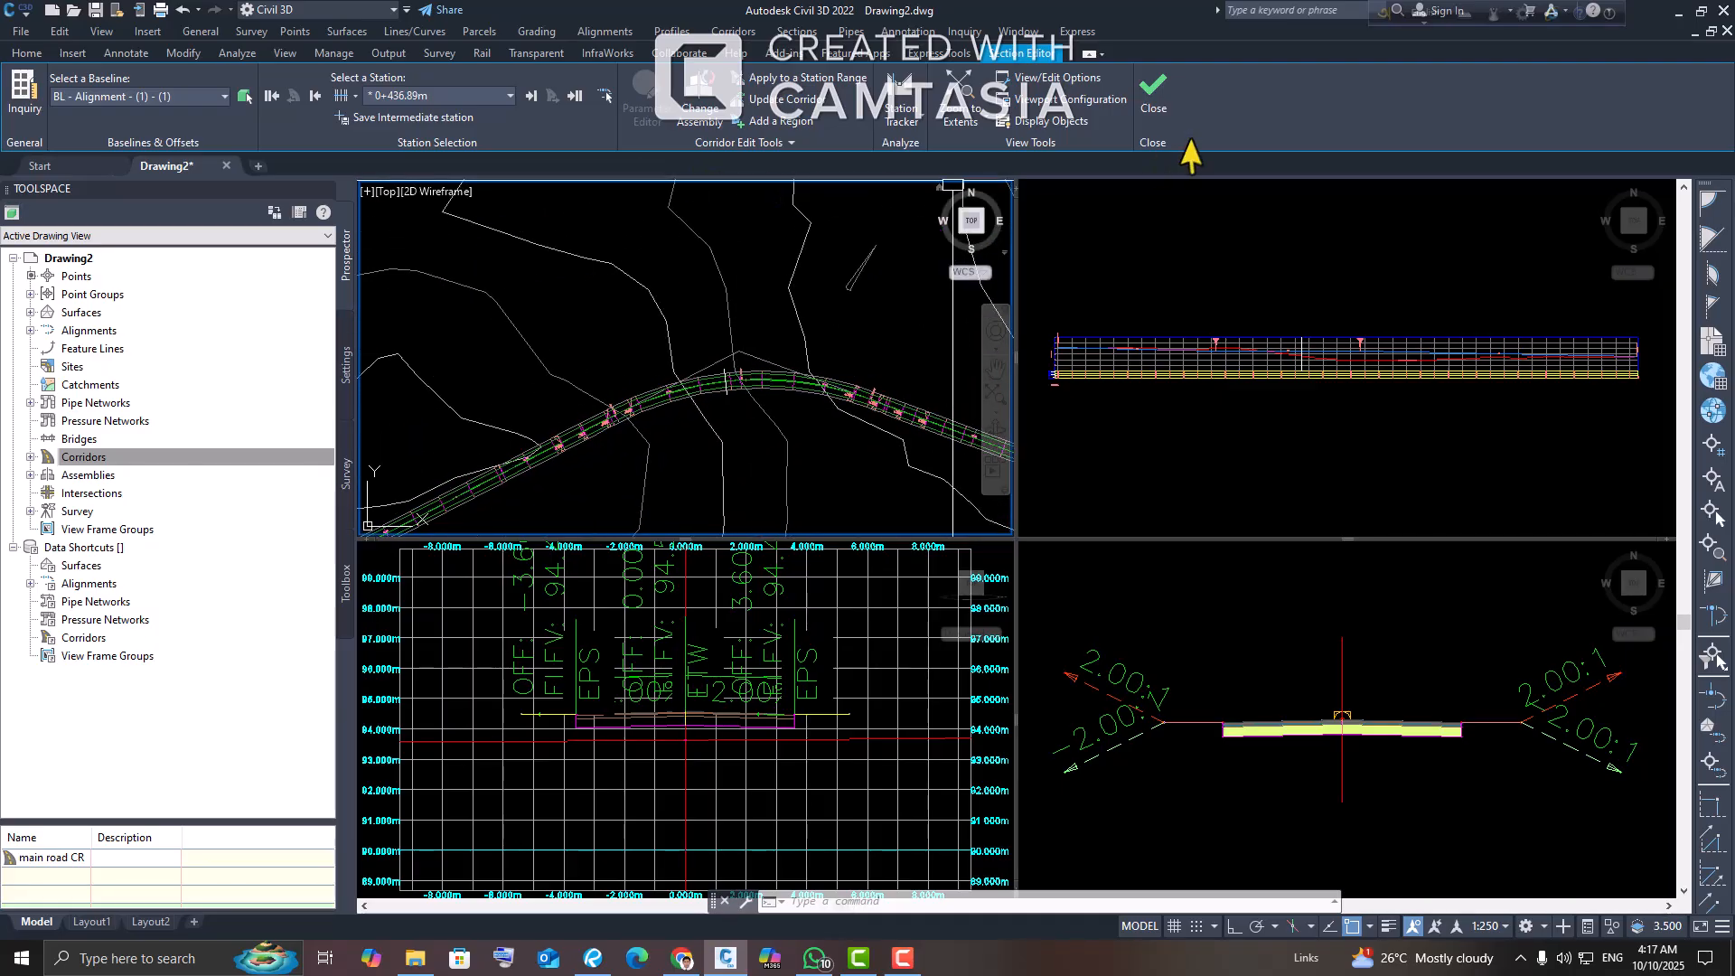
Step: Close the Section Editor and locate the road assembly in the drawing
click(1151, 95)
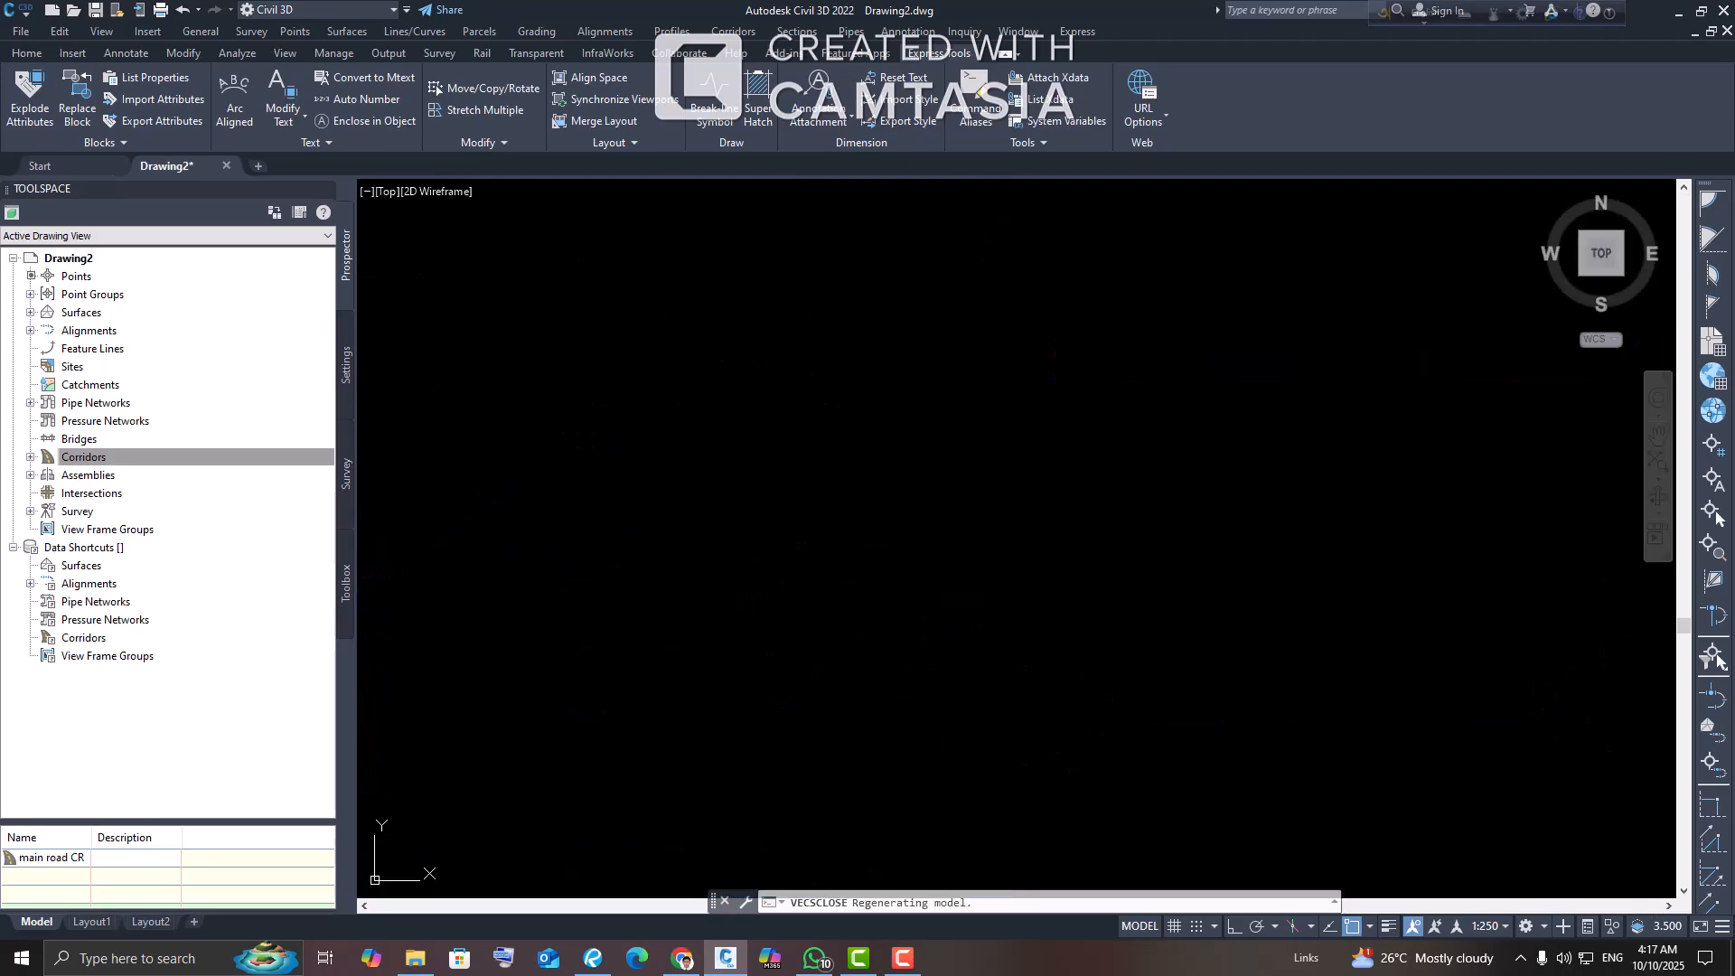
scroll(976, 349, down, 4)
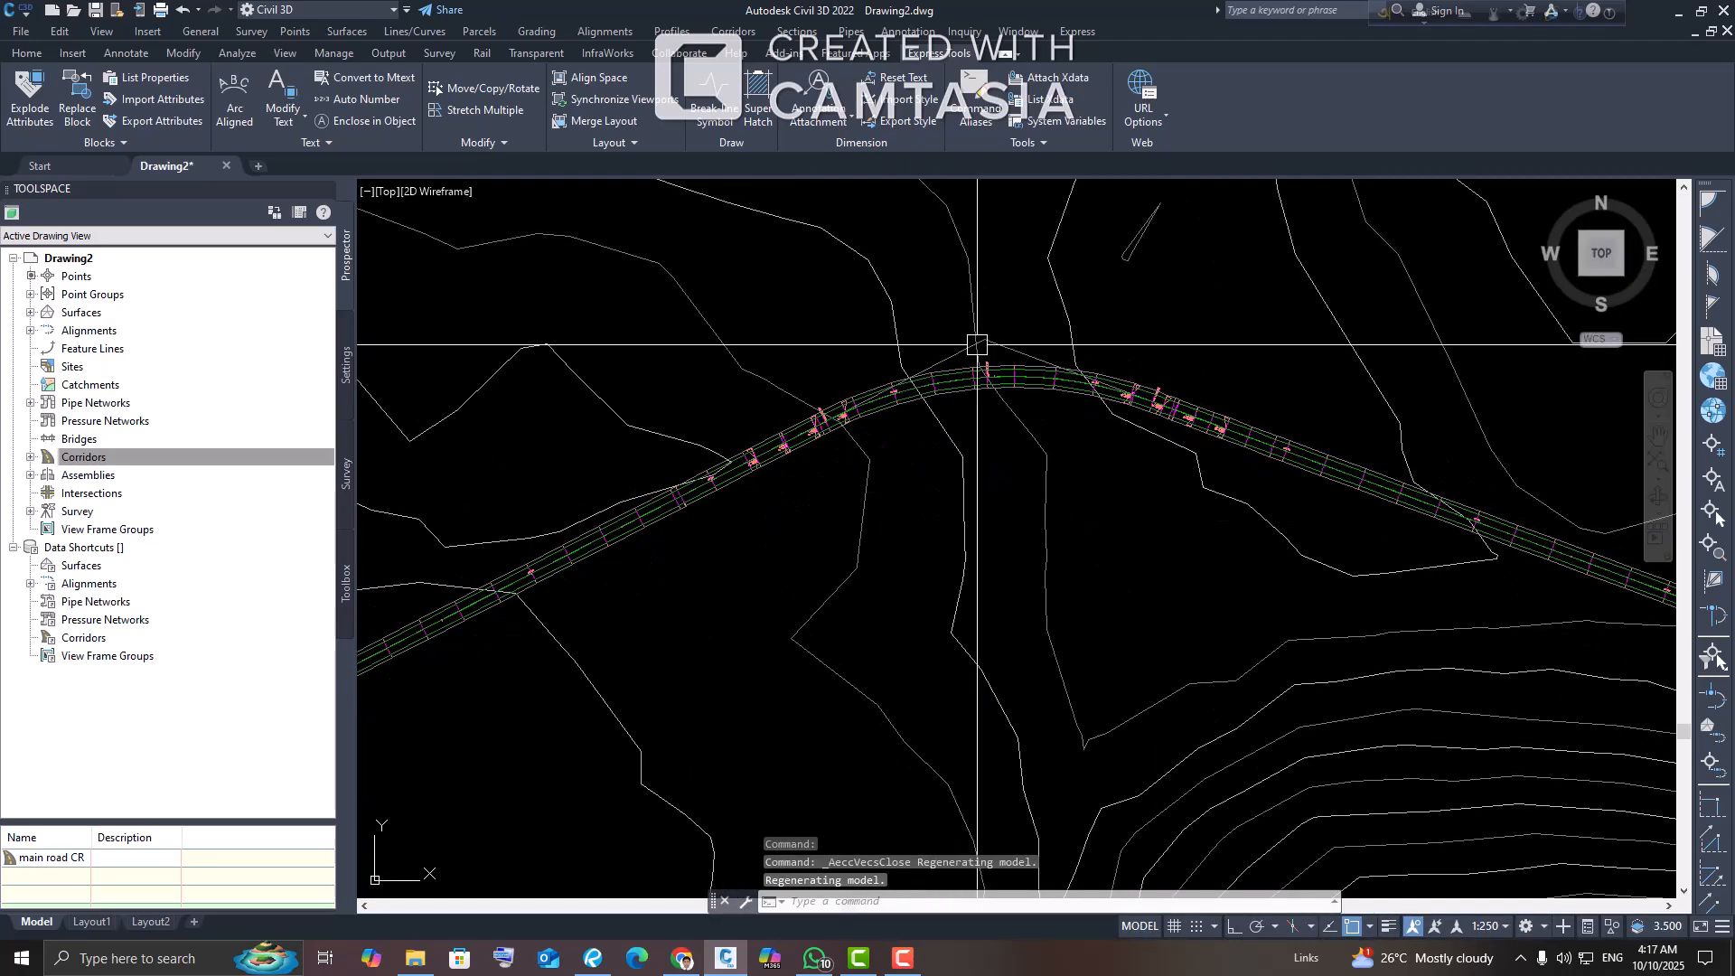
scroll(987, 340, down, 2)
middle_drag(506, 358, 1581, 399)
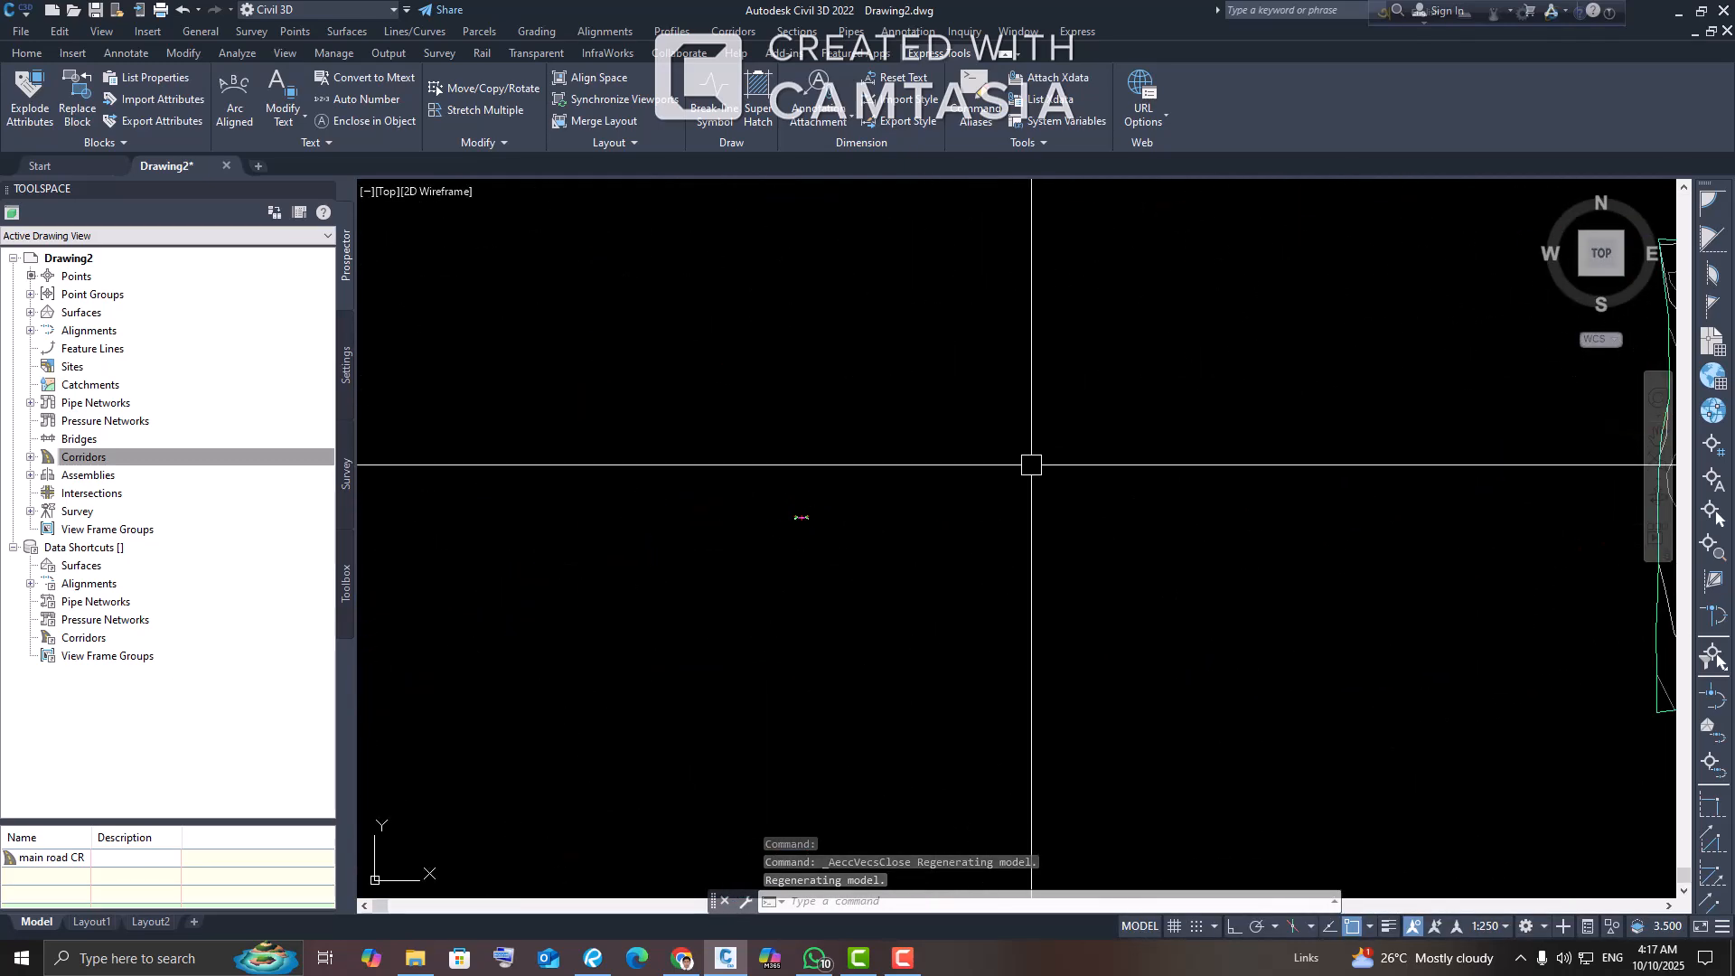
scroll(852, 488, up, 3)
scroll(815, 499, up, 5)
middle_drag(627, 681, 824, 515)
scroll(732, 564, up, 5)
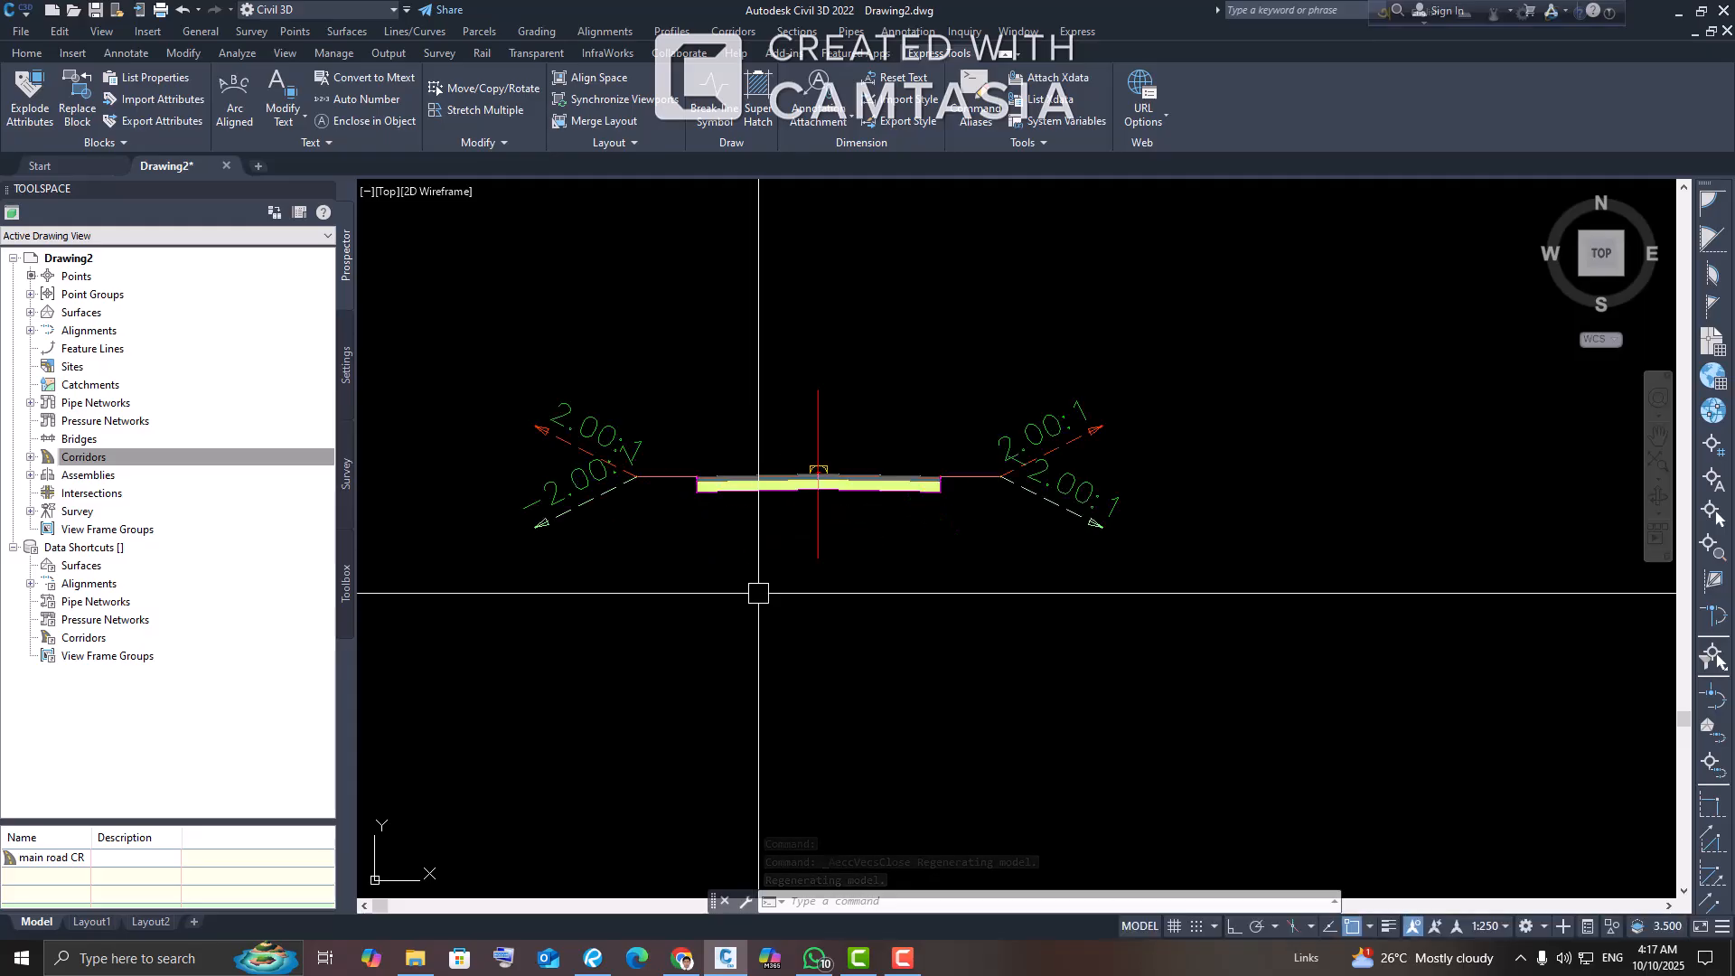
click(859, 550)
click(767, 554)
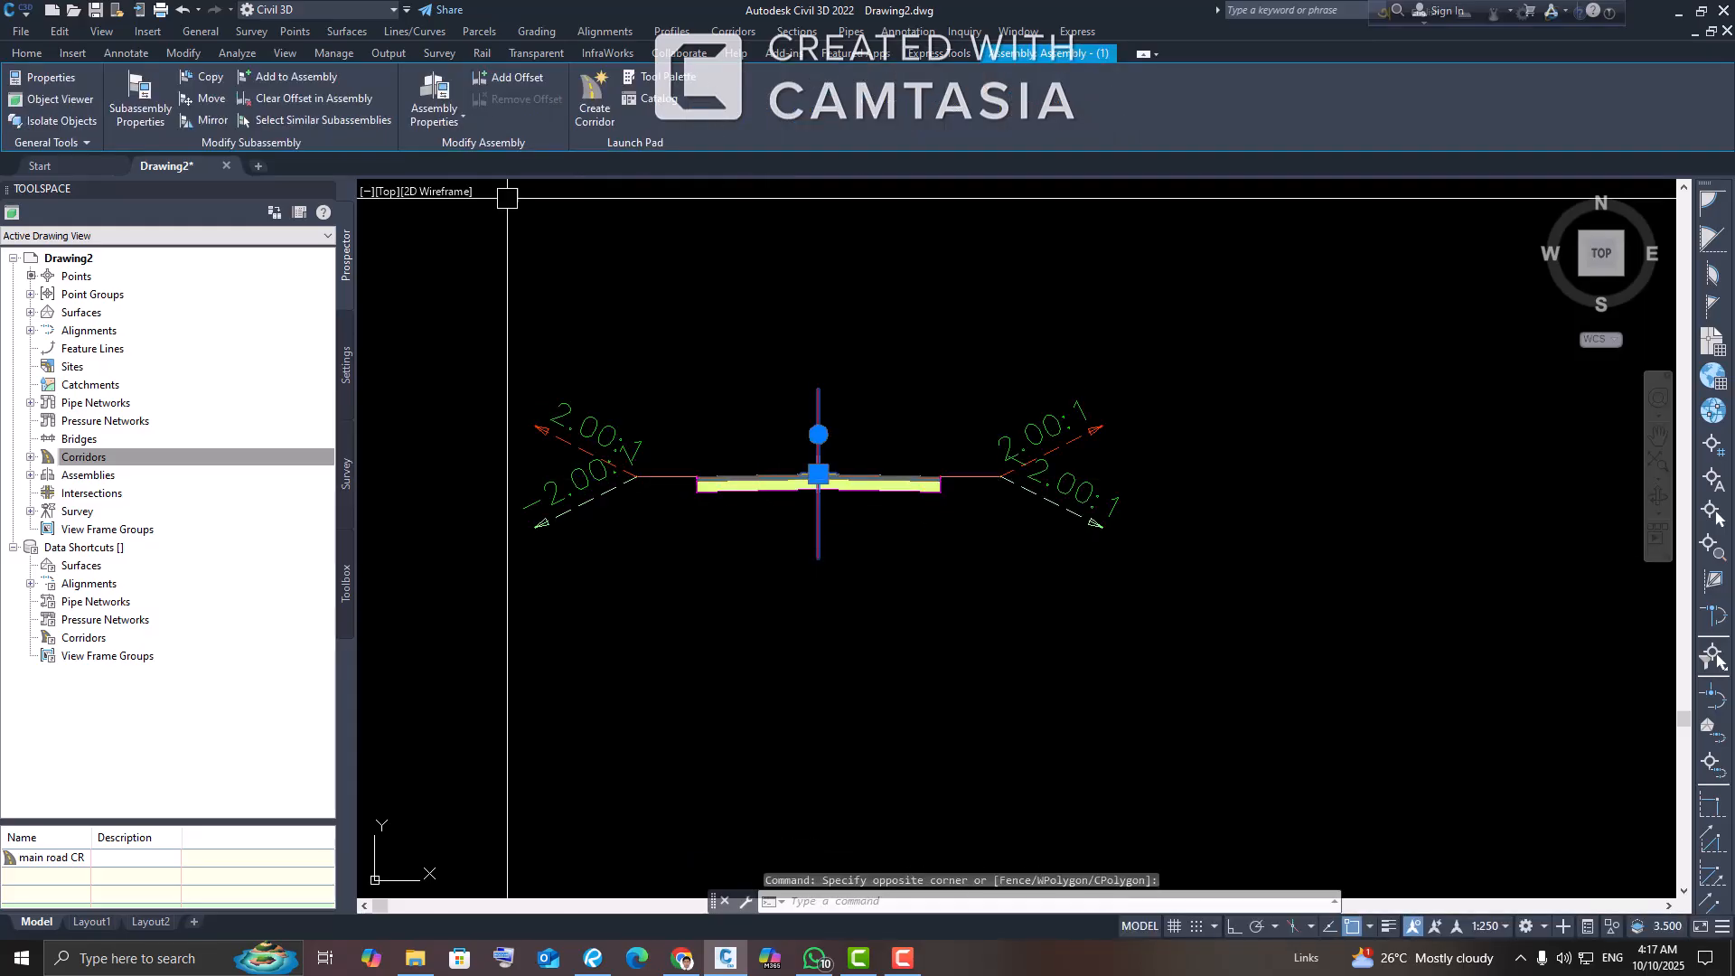
key(Escape)
key(Escape)
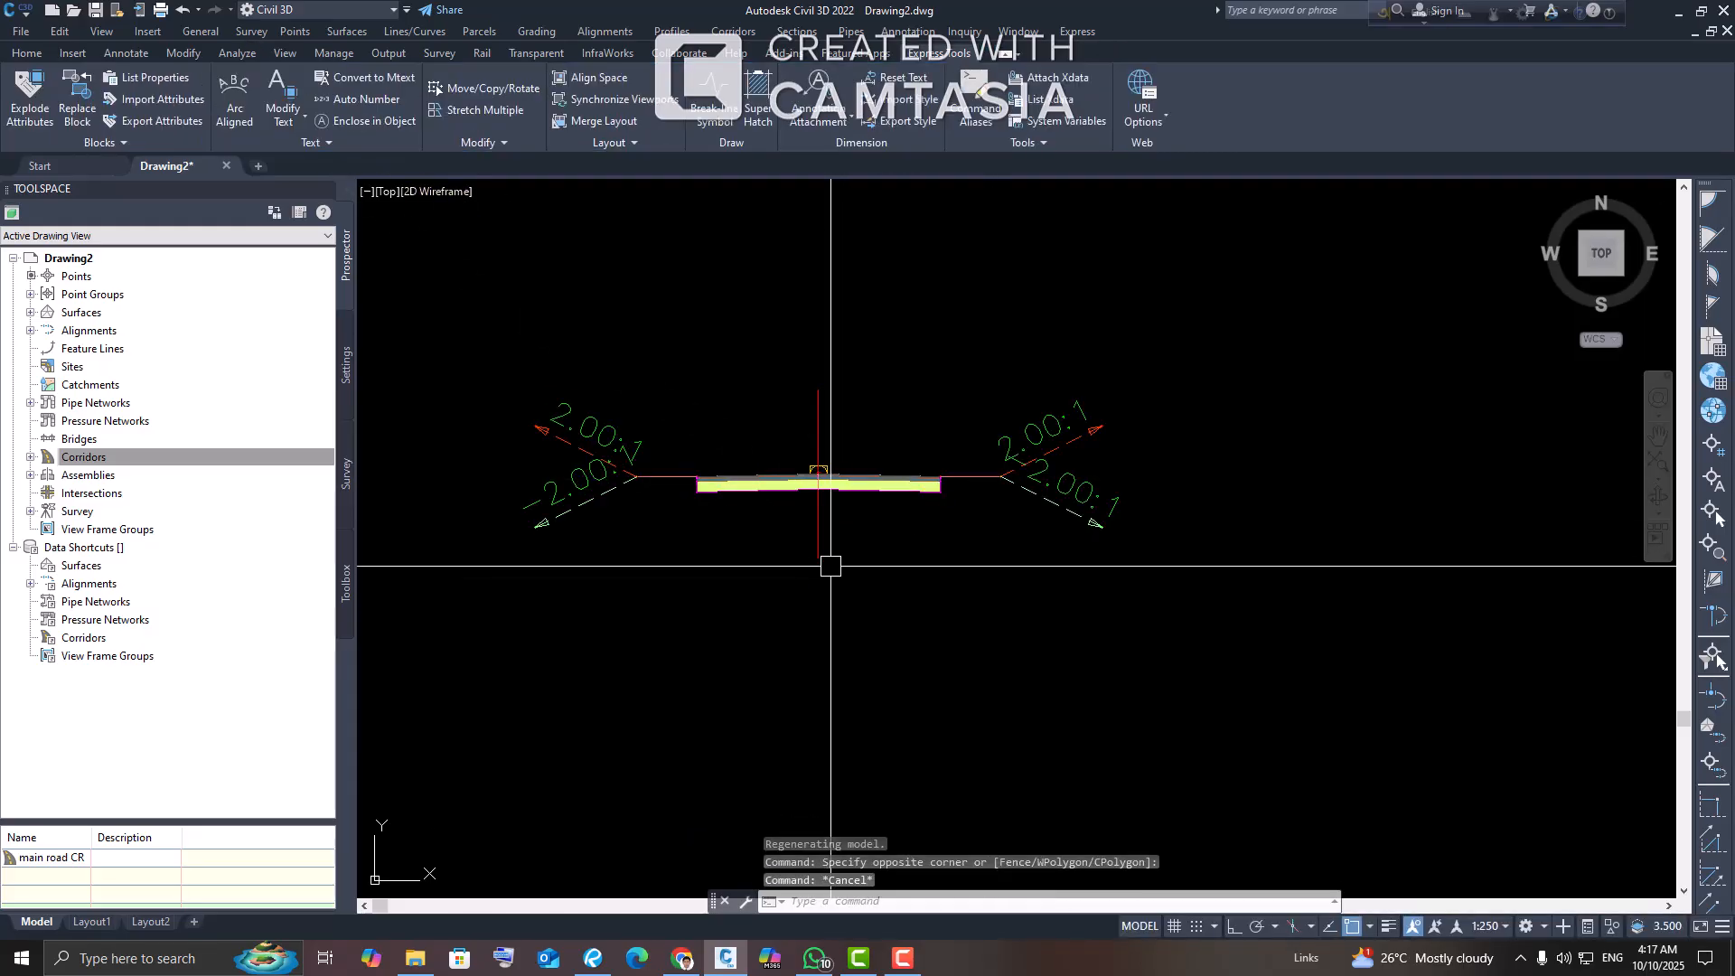
Step: Open the construction properties of the road assembly
click(818, 474)
click(565, 438)
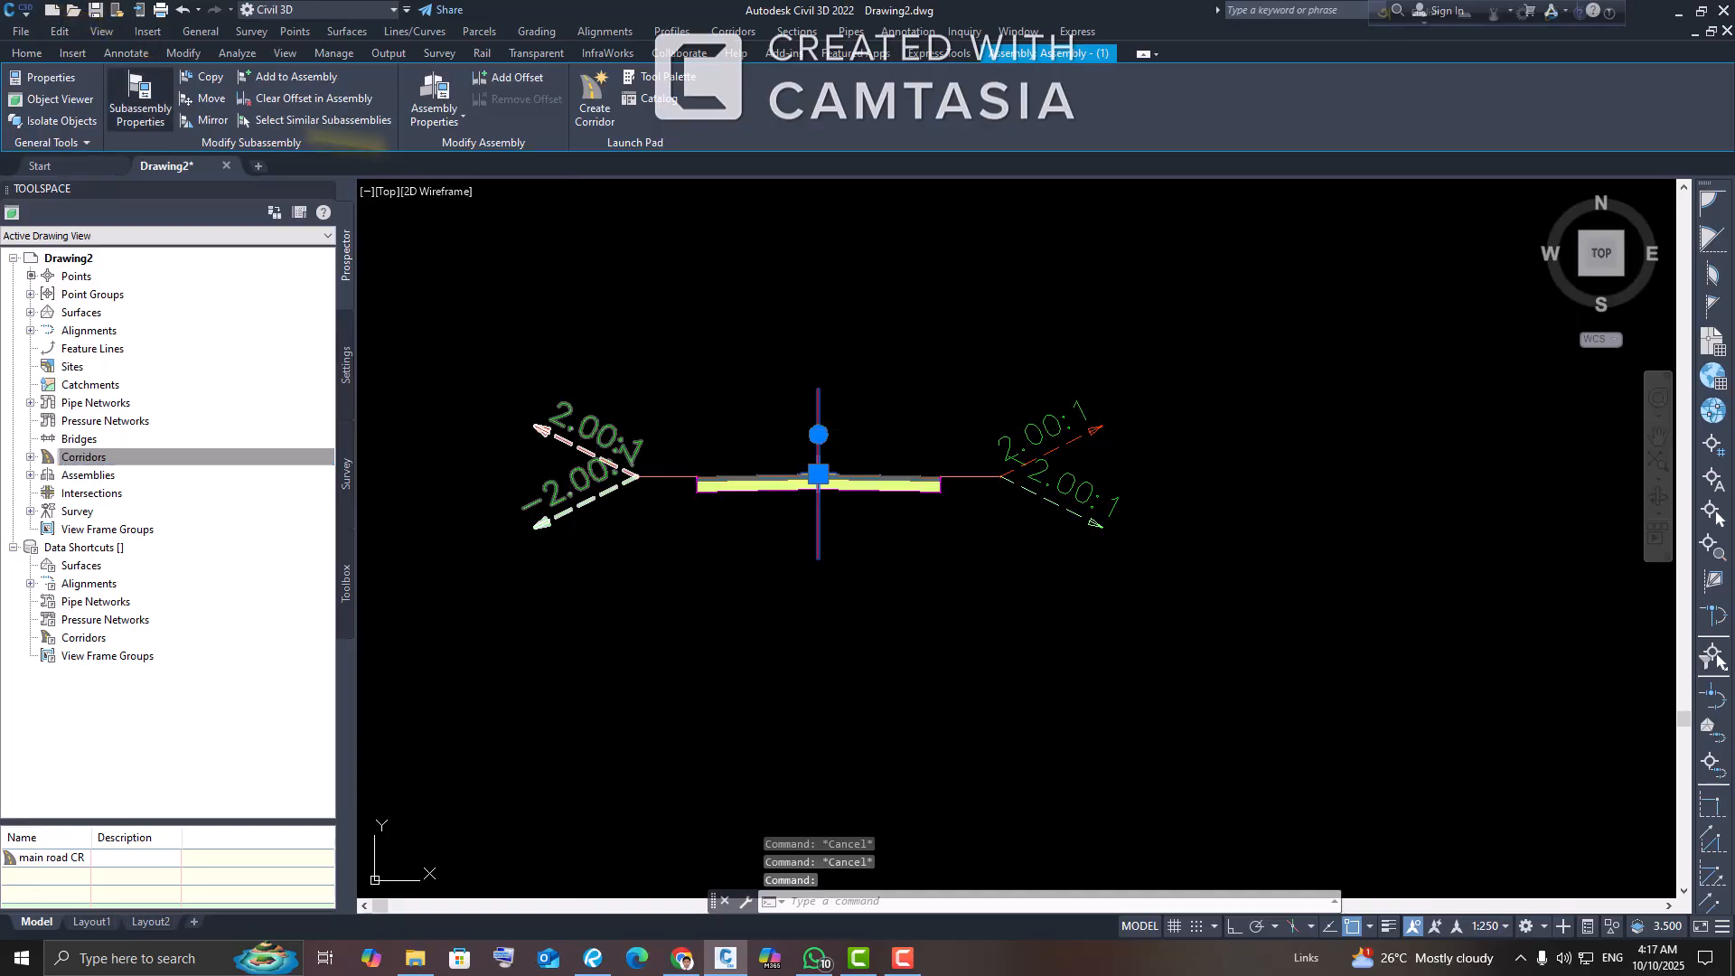
click(439, 97)
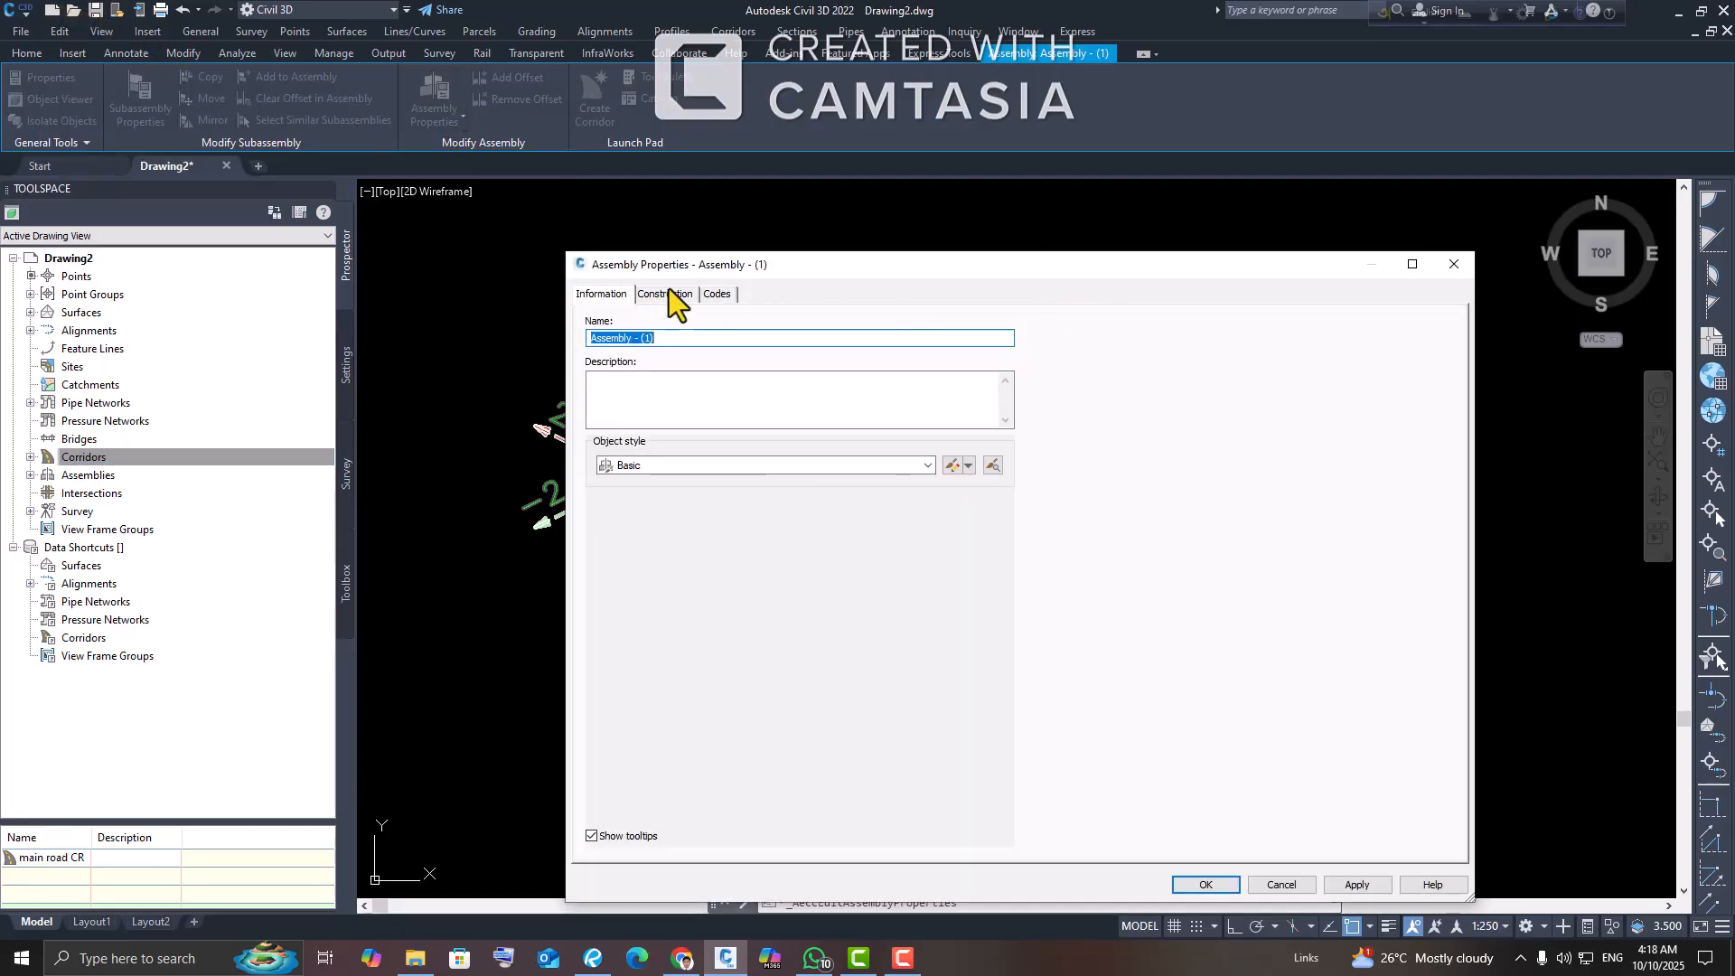
click(668, 293)
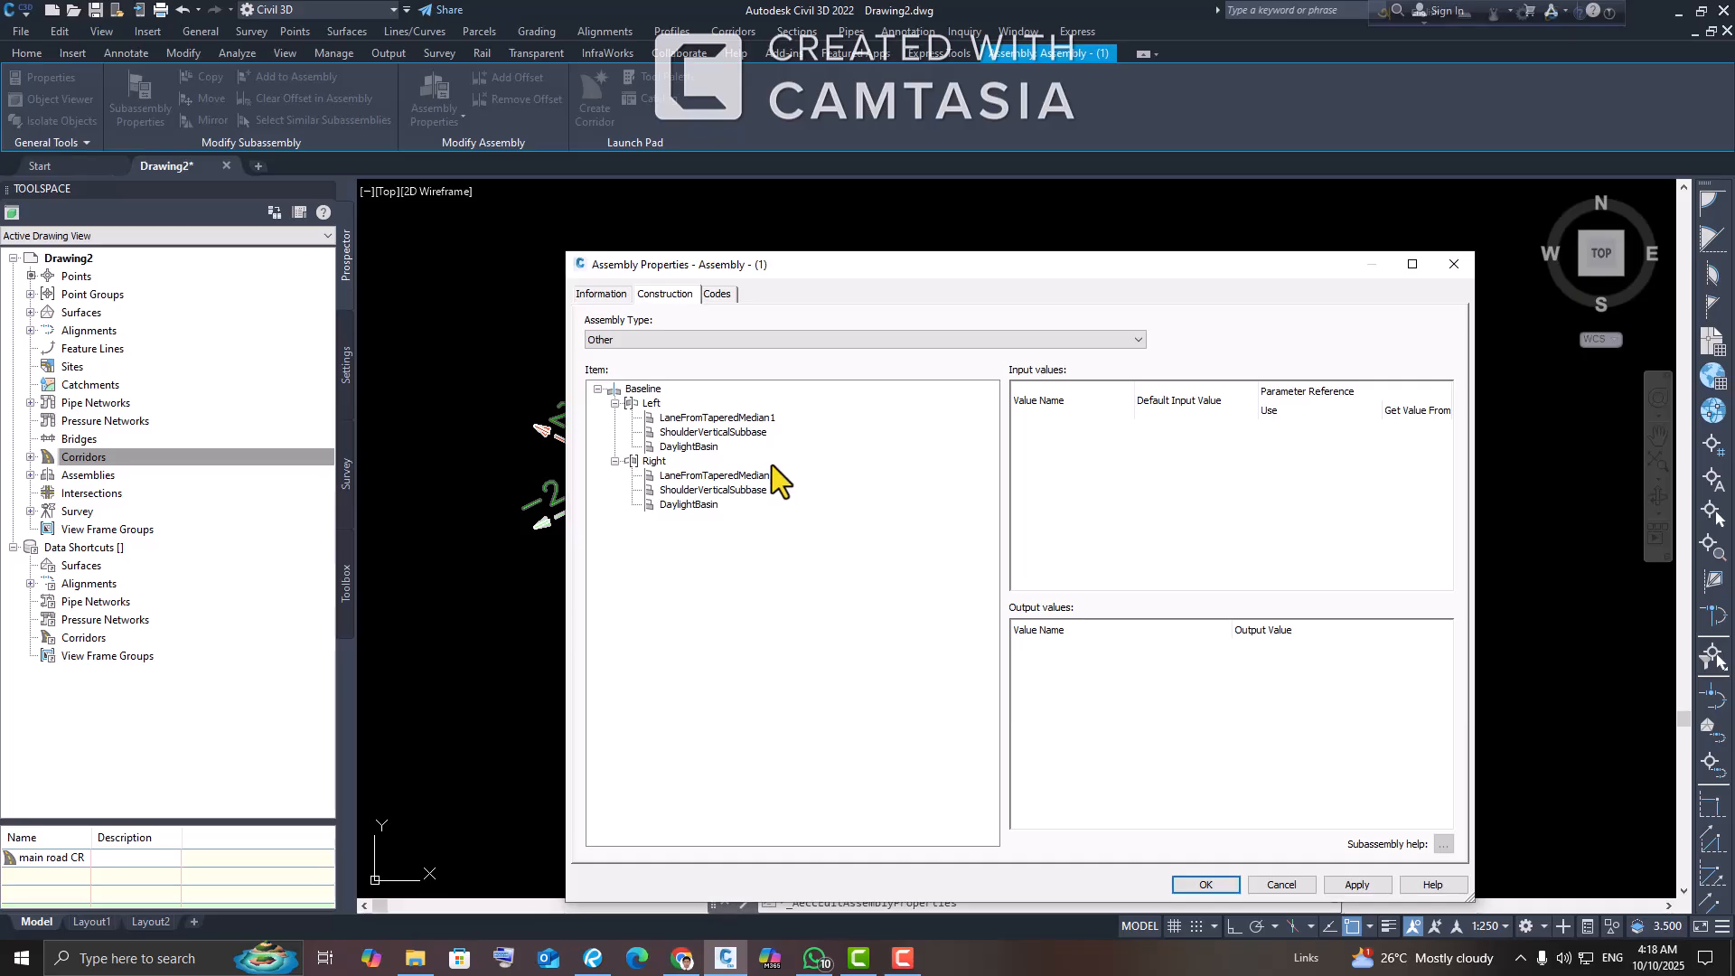
Step: Set Use Superelevation Slope to Left Outside Lane for the left LaneFromTaperedMedian1 subassembly
click(737, 420)
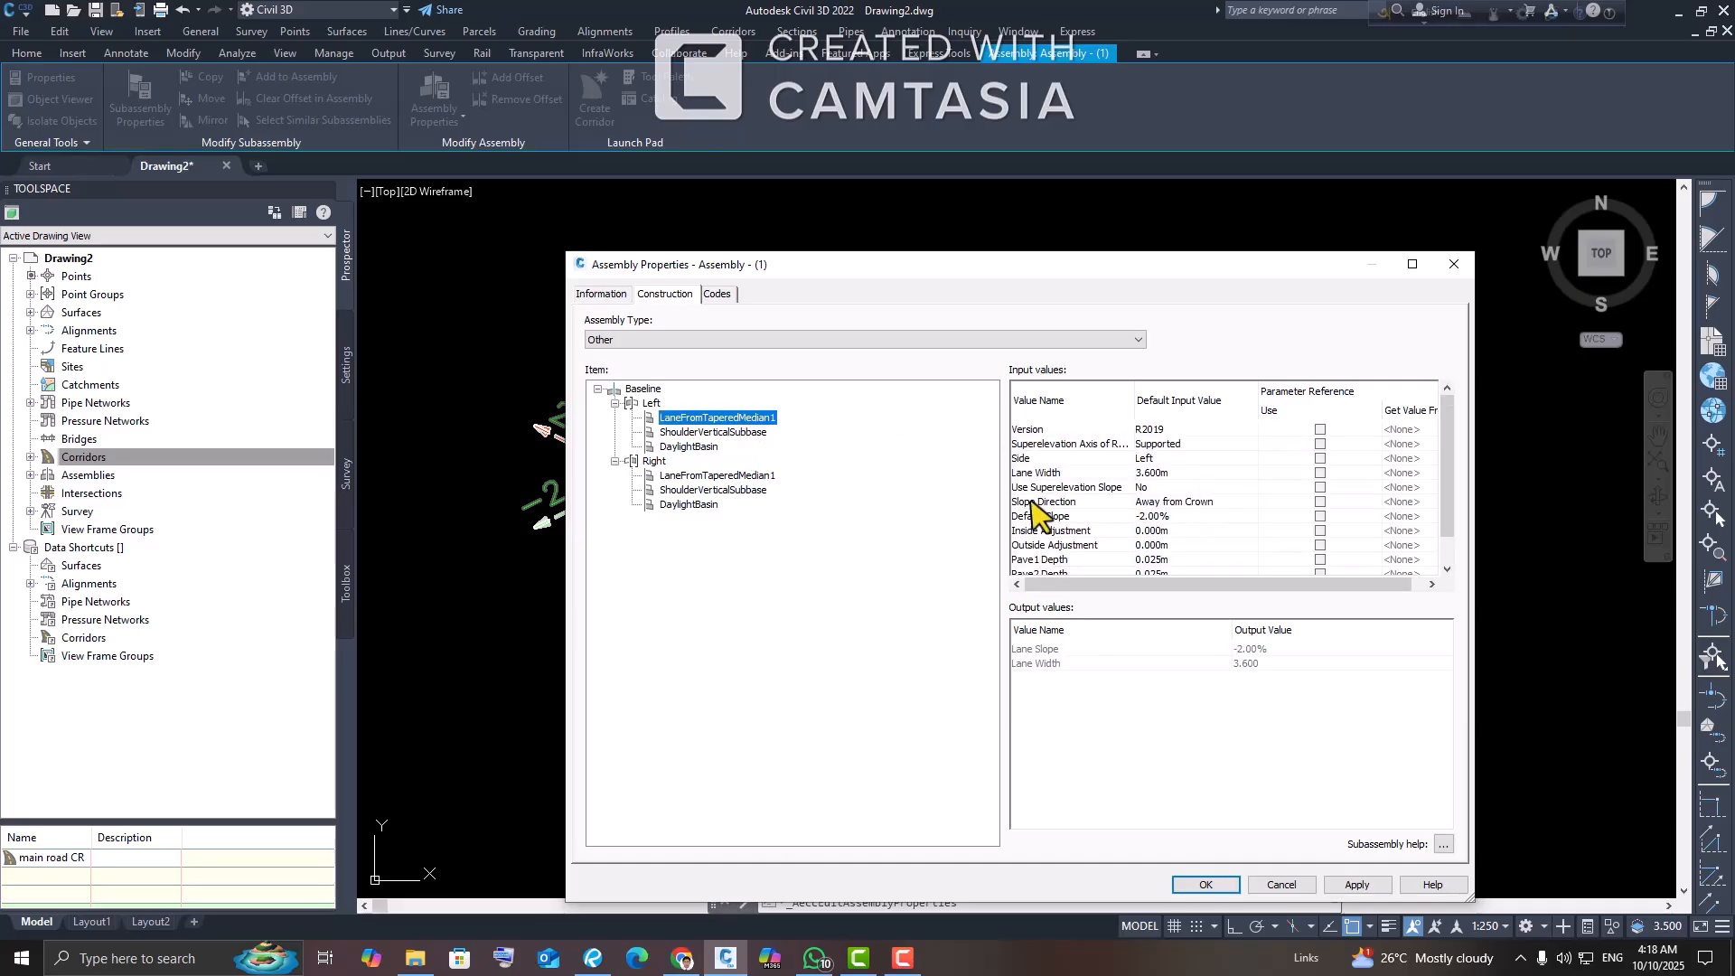
double_click(1179, 490)
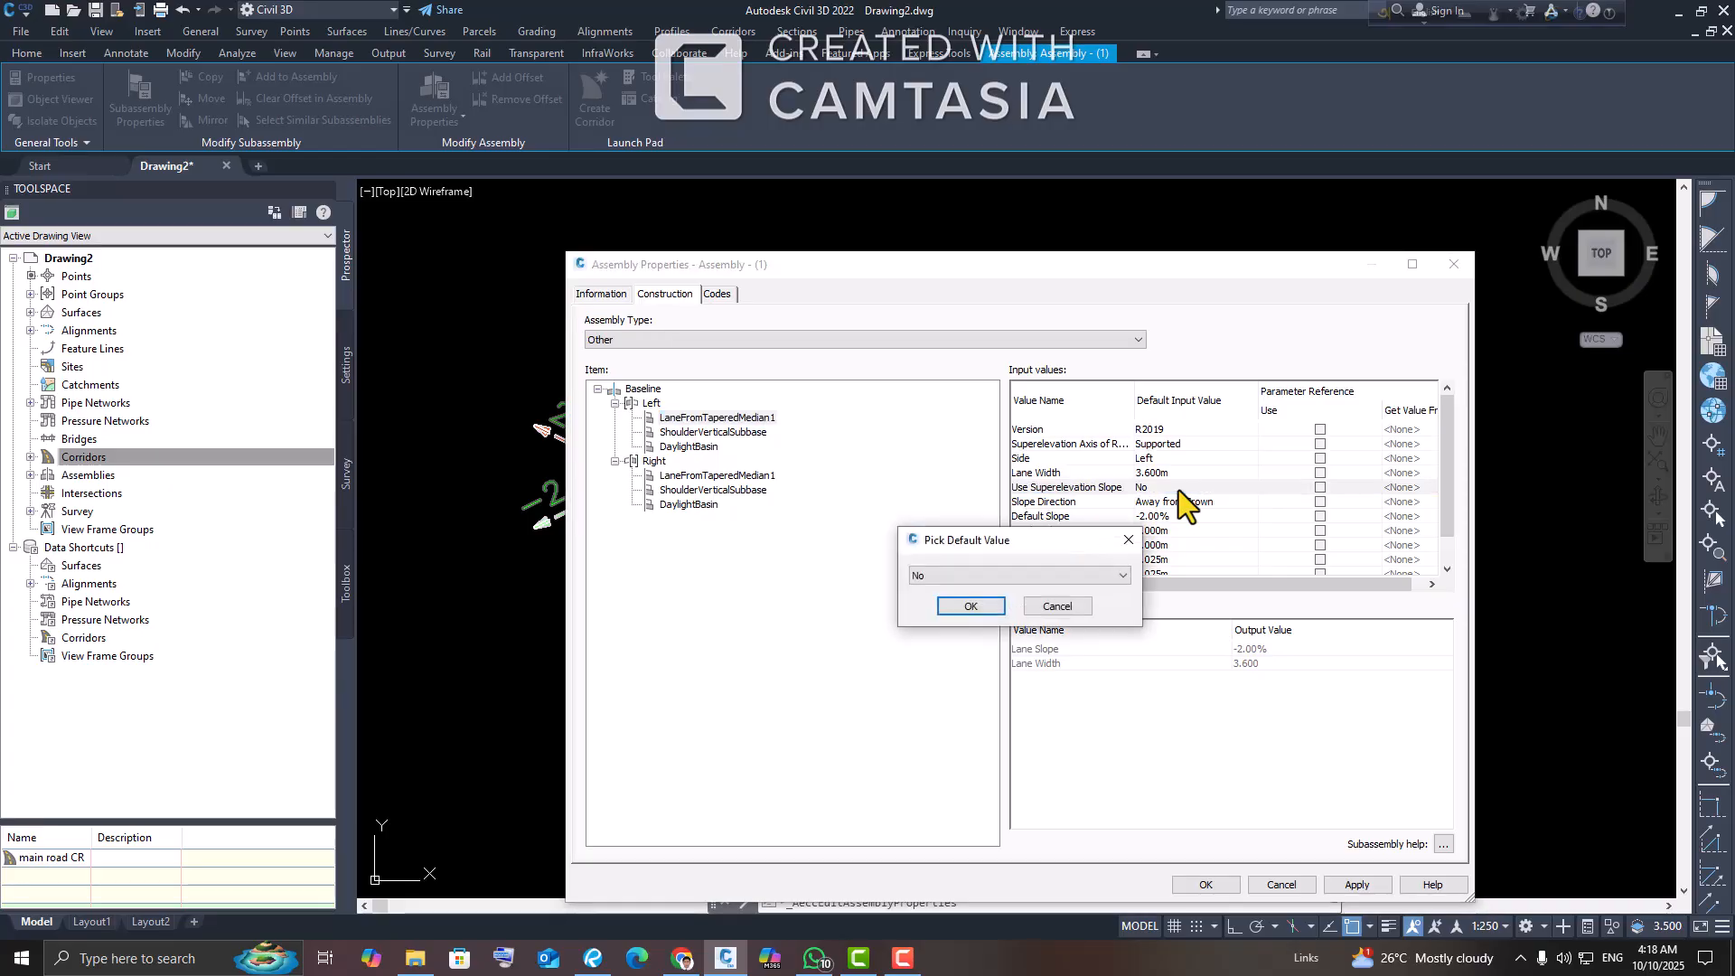
click(1012, 576)
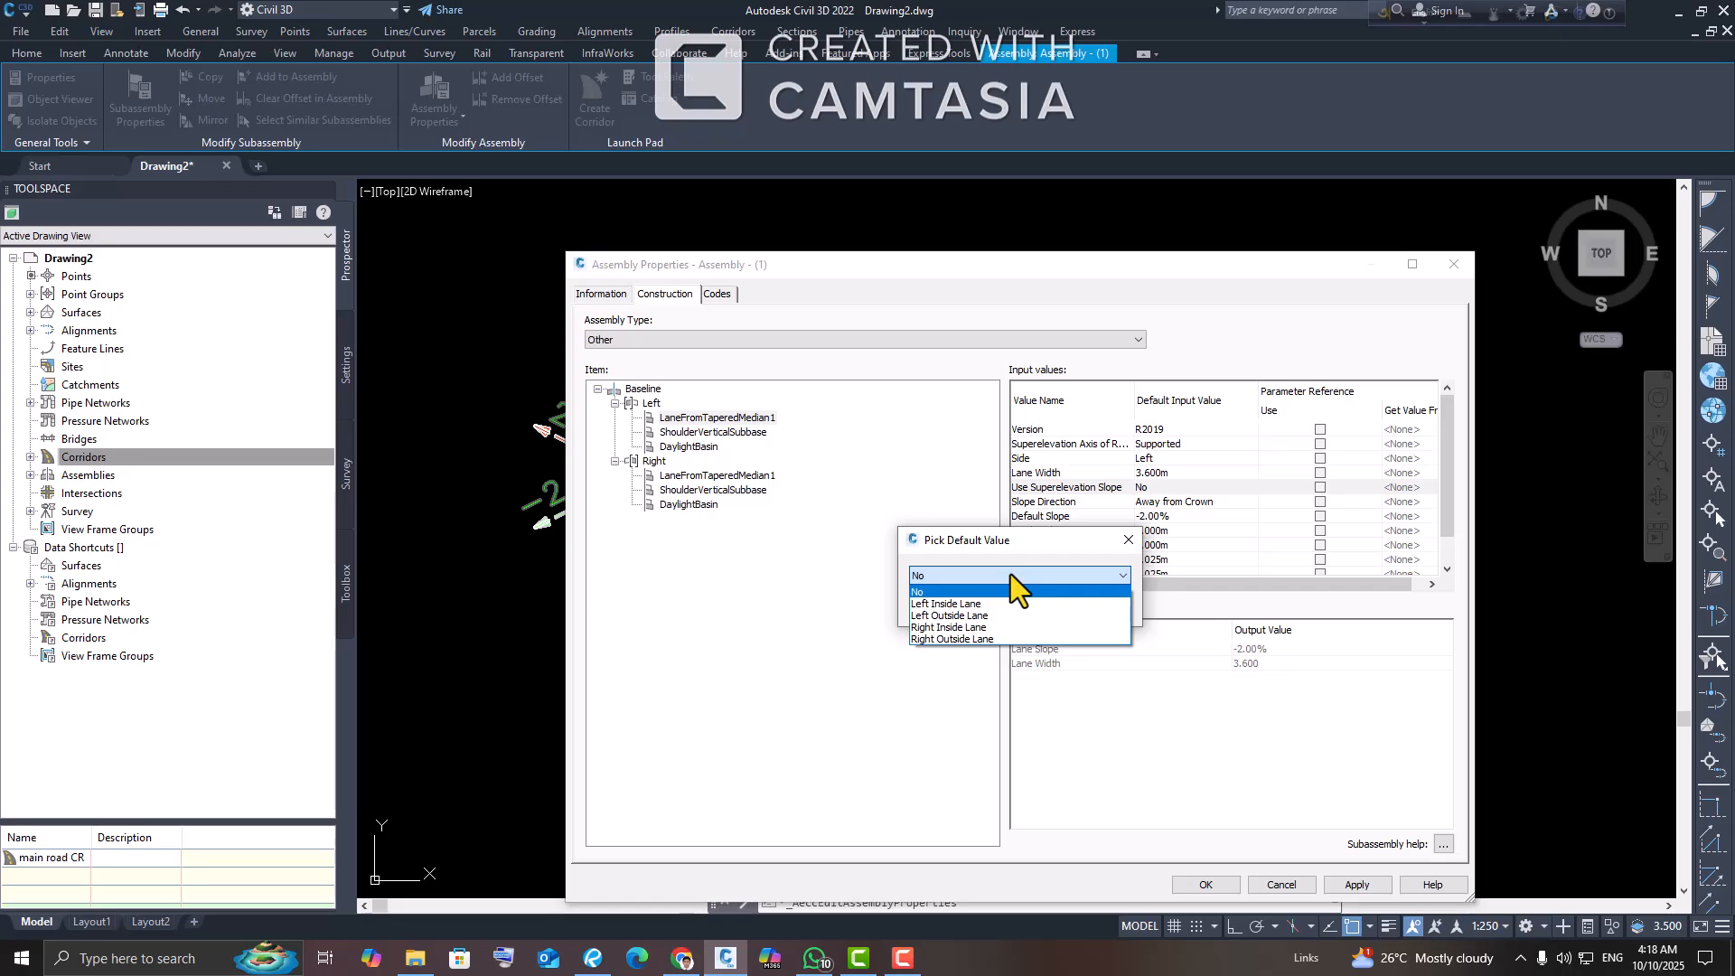
click(978, 615)
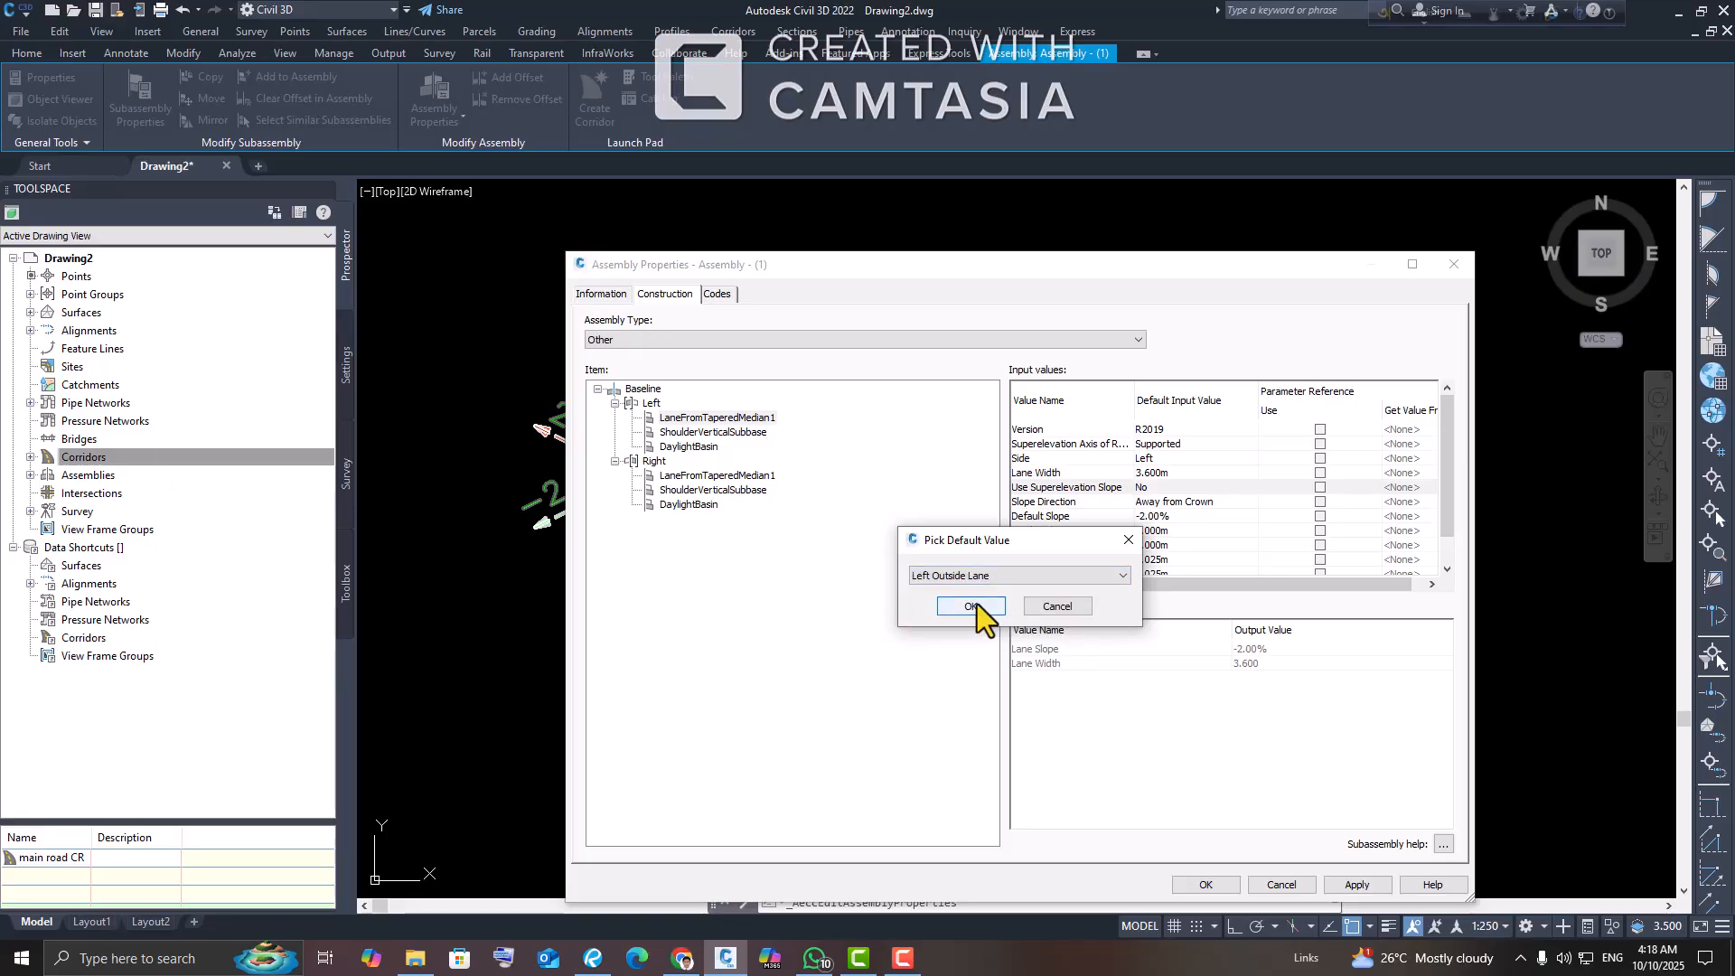
click(978, 604)
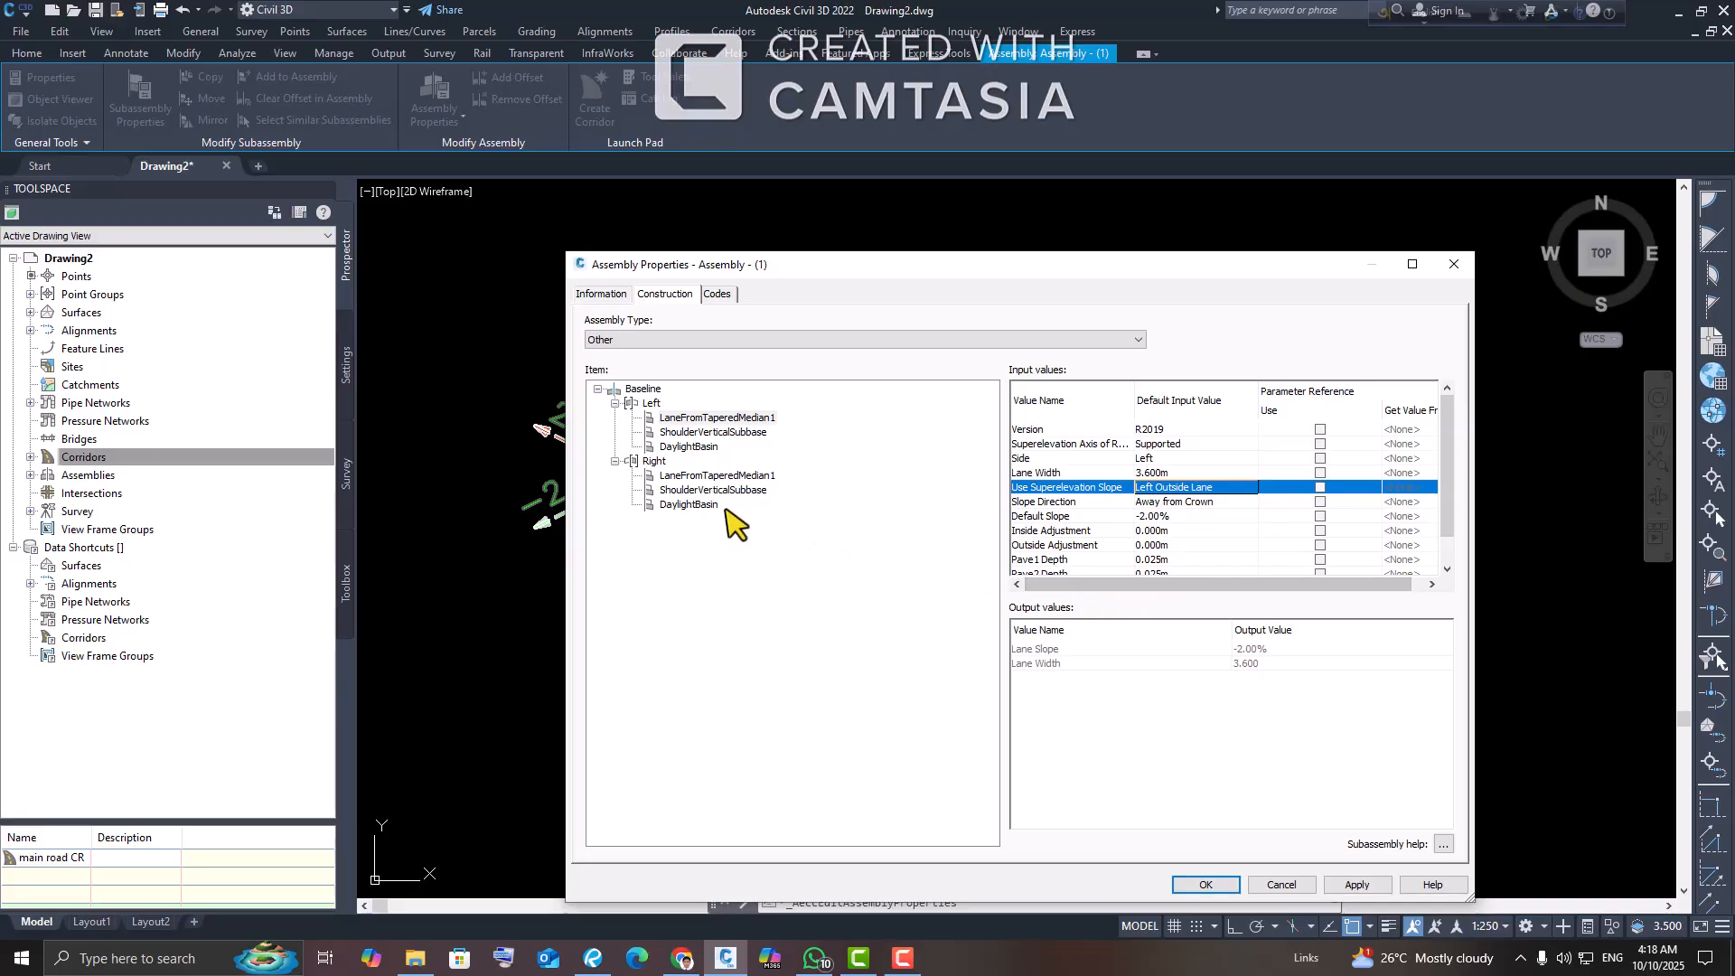
Step: Set Use Superelevation Slope to Right Outside Lane for the right LaneFromTaperedMedian1 subassembly and apply the assembly changes
click(733, 475)
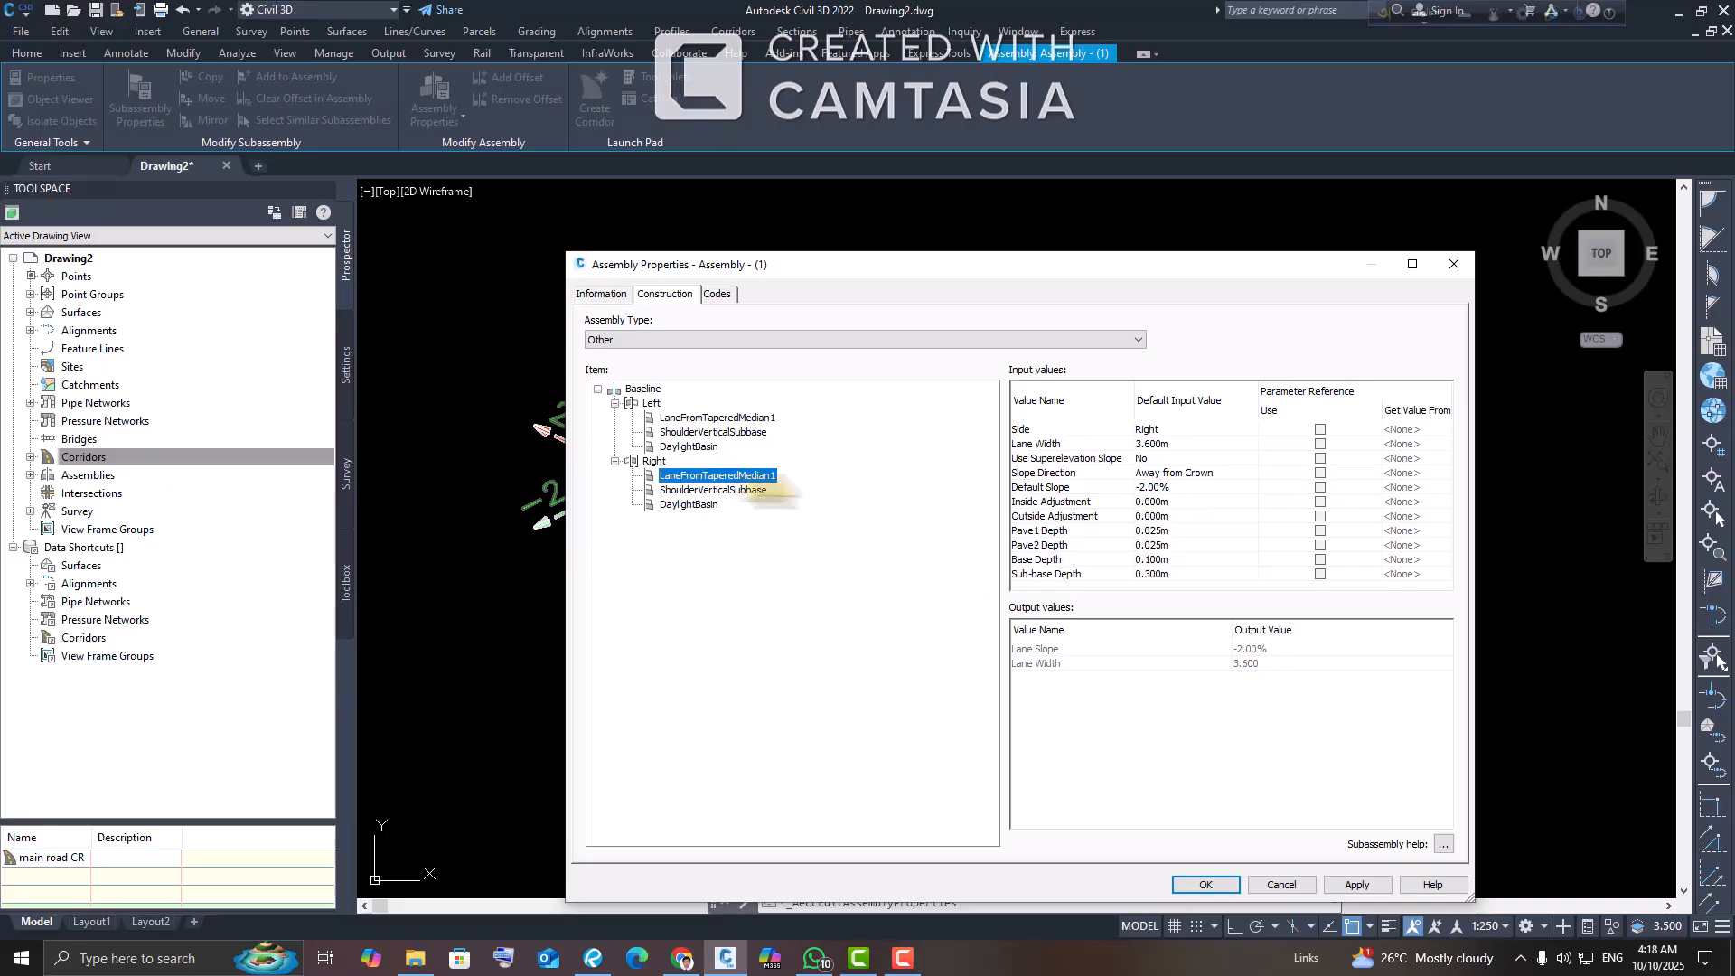
click(1191, 459)
click(1191, 459)
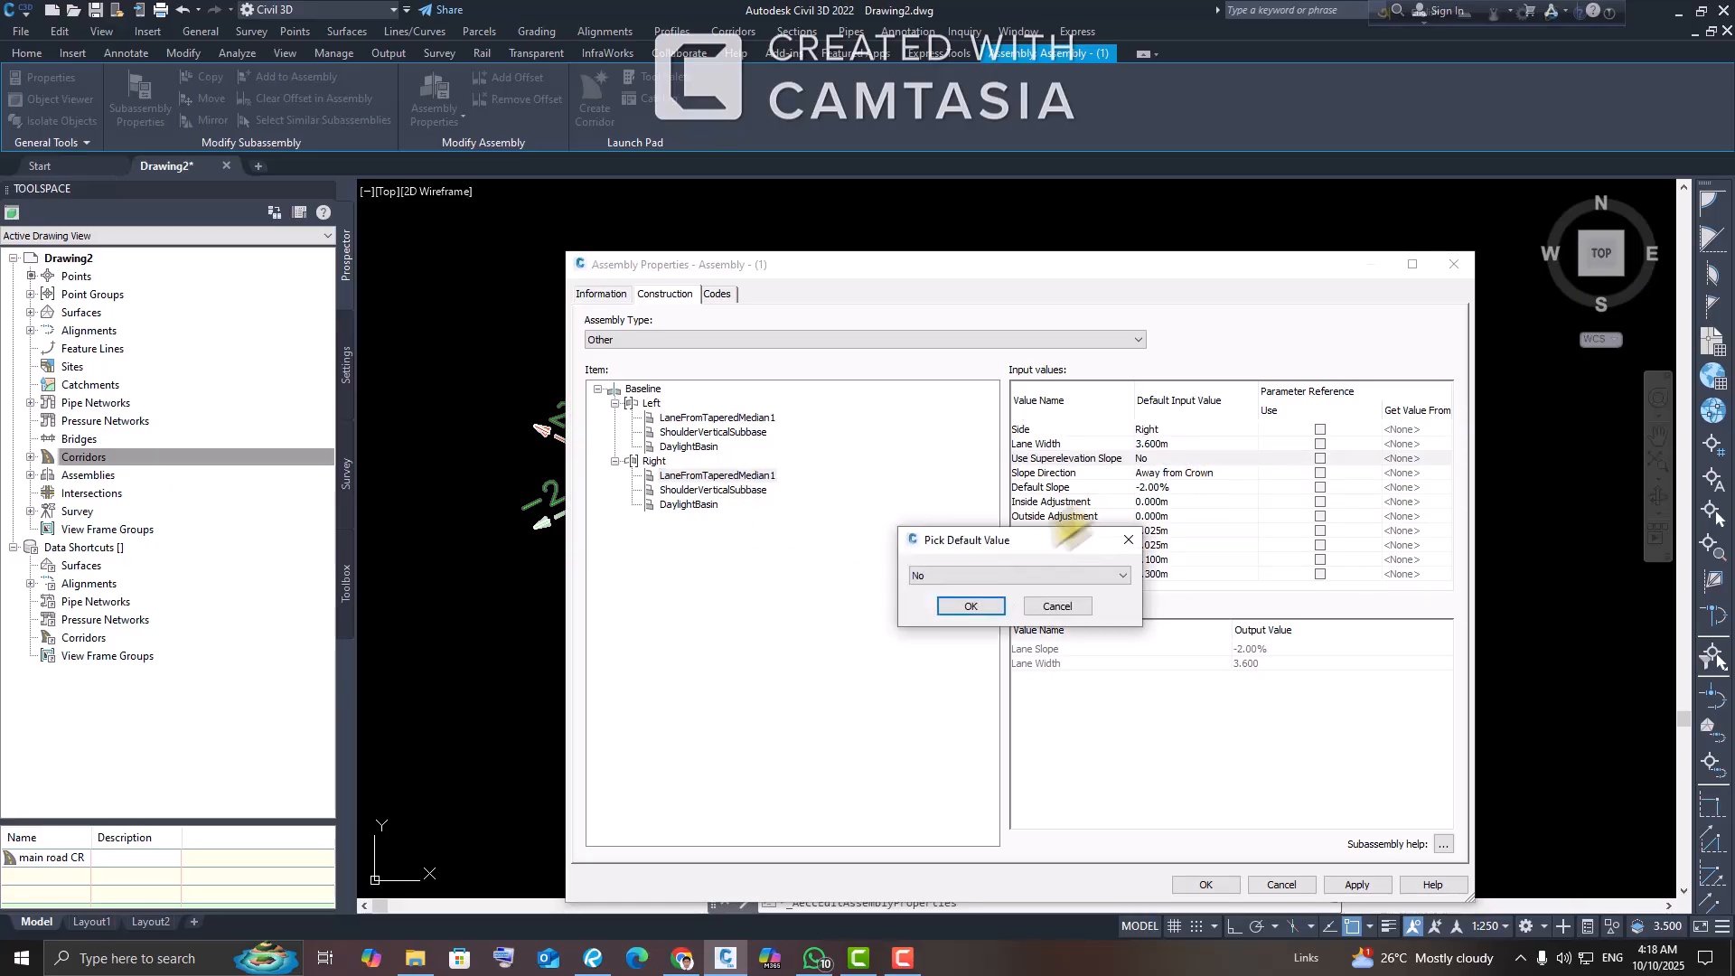
click(968, 577)
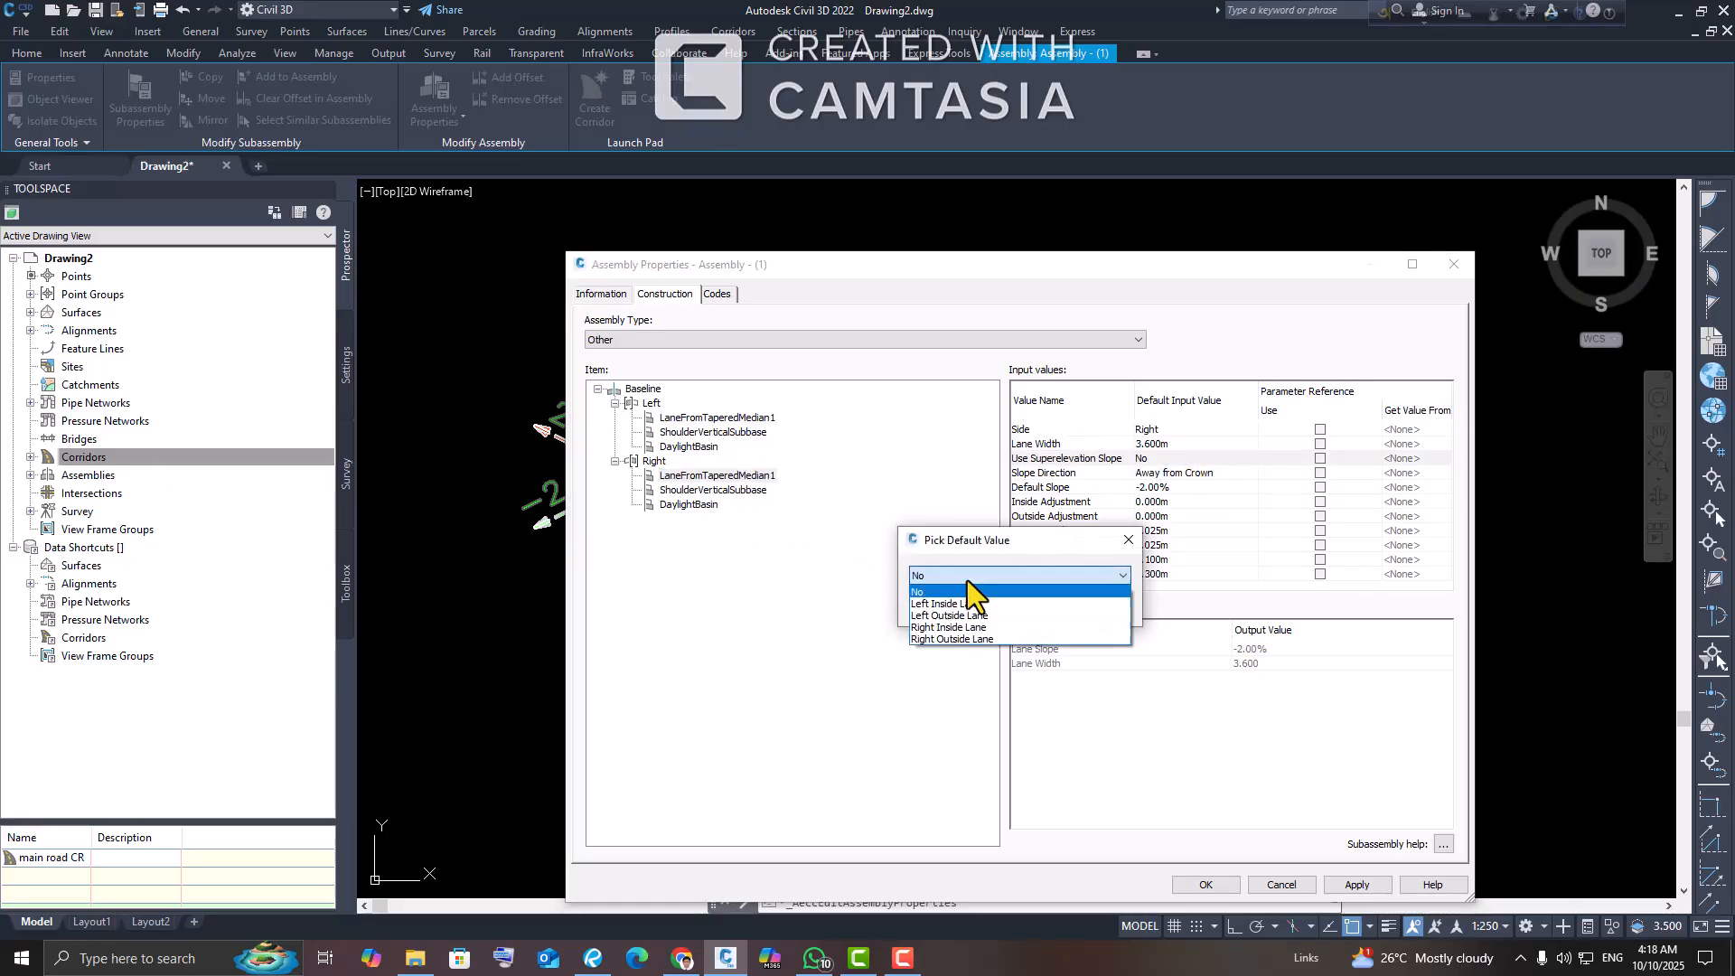
click(977, 637)
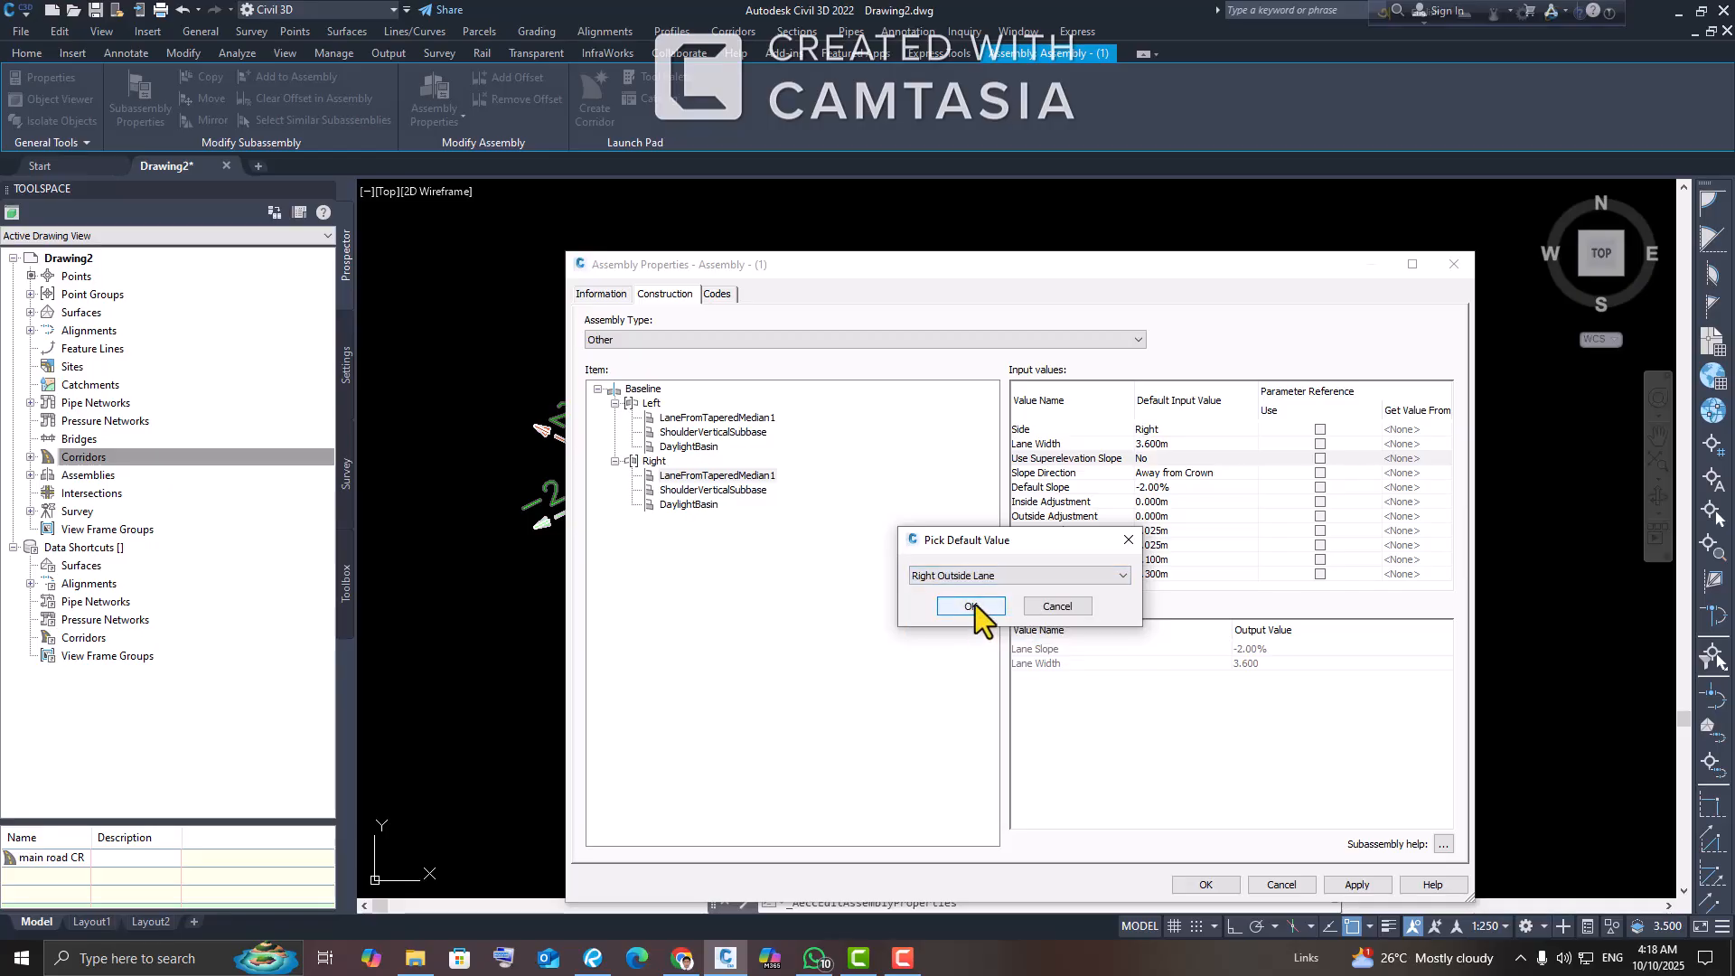
click(970, 605)
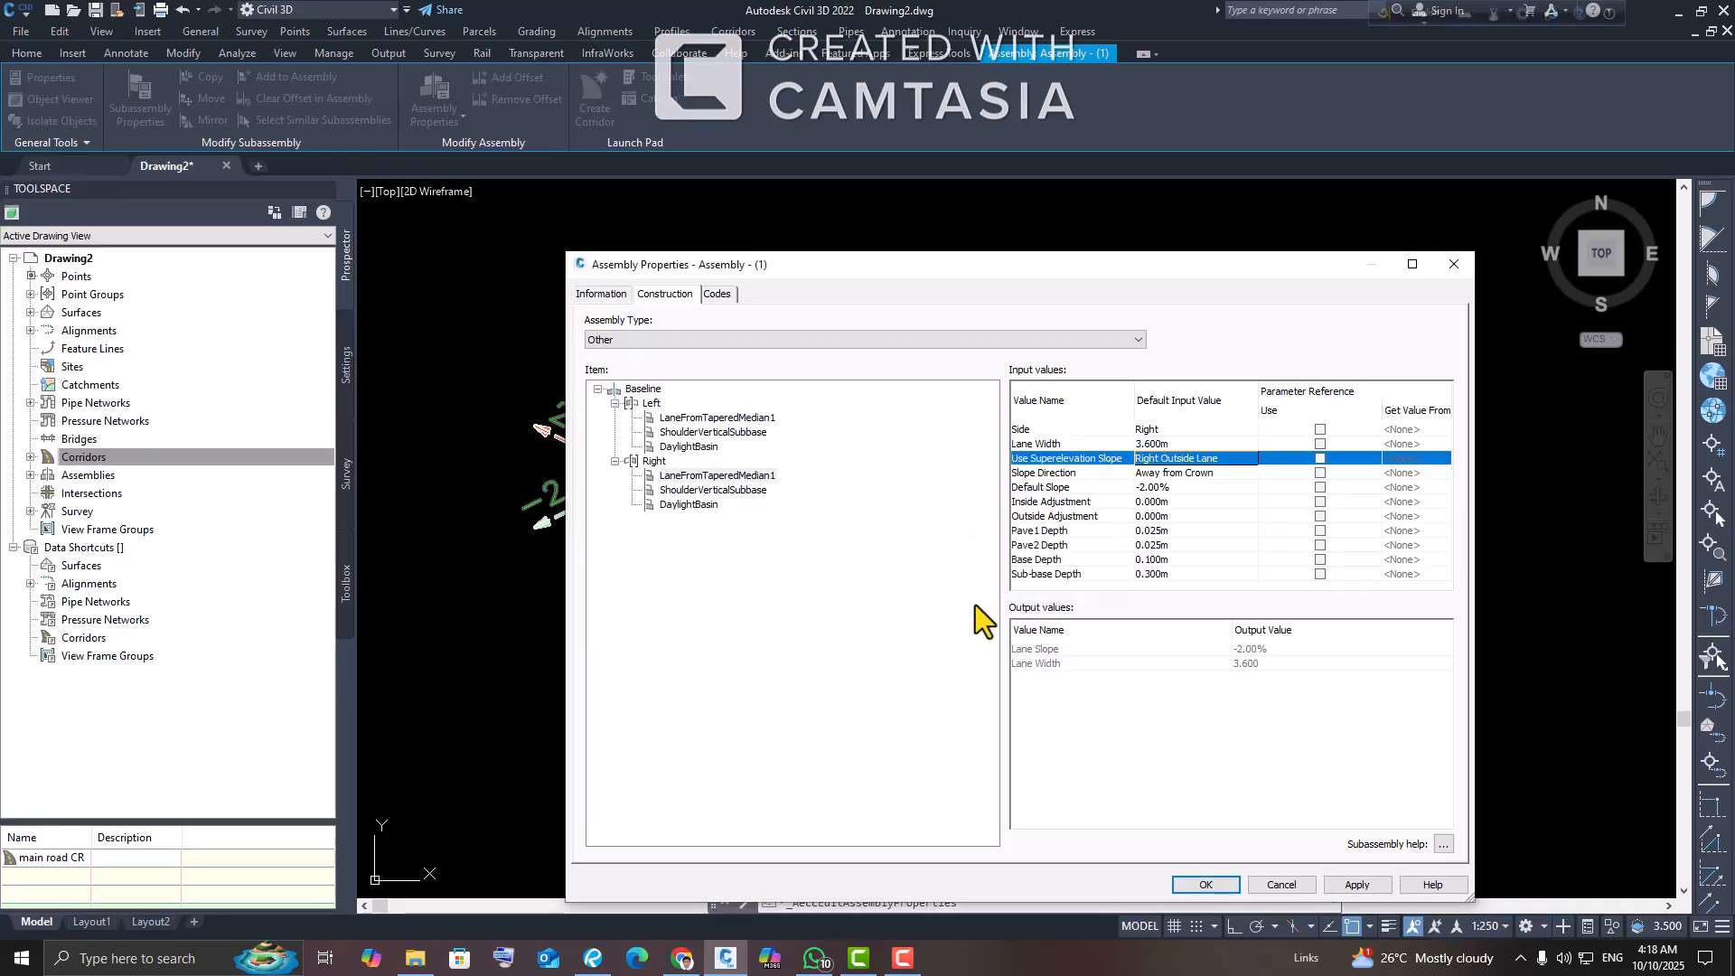
click(1354, 885)
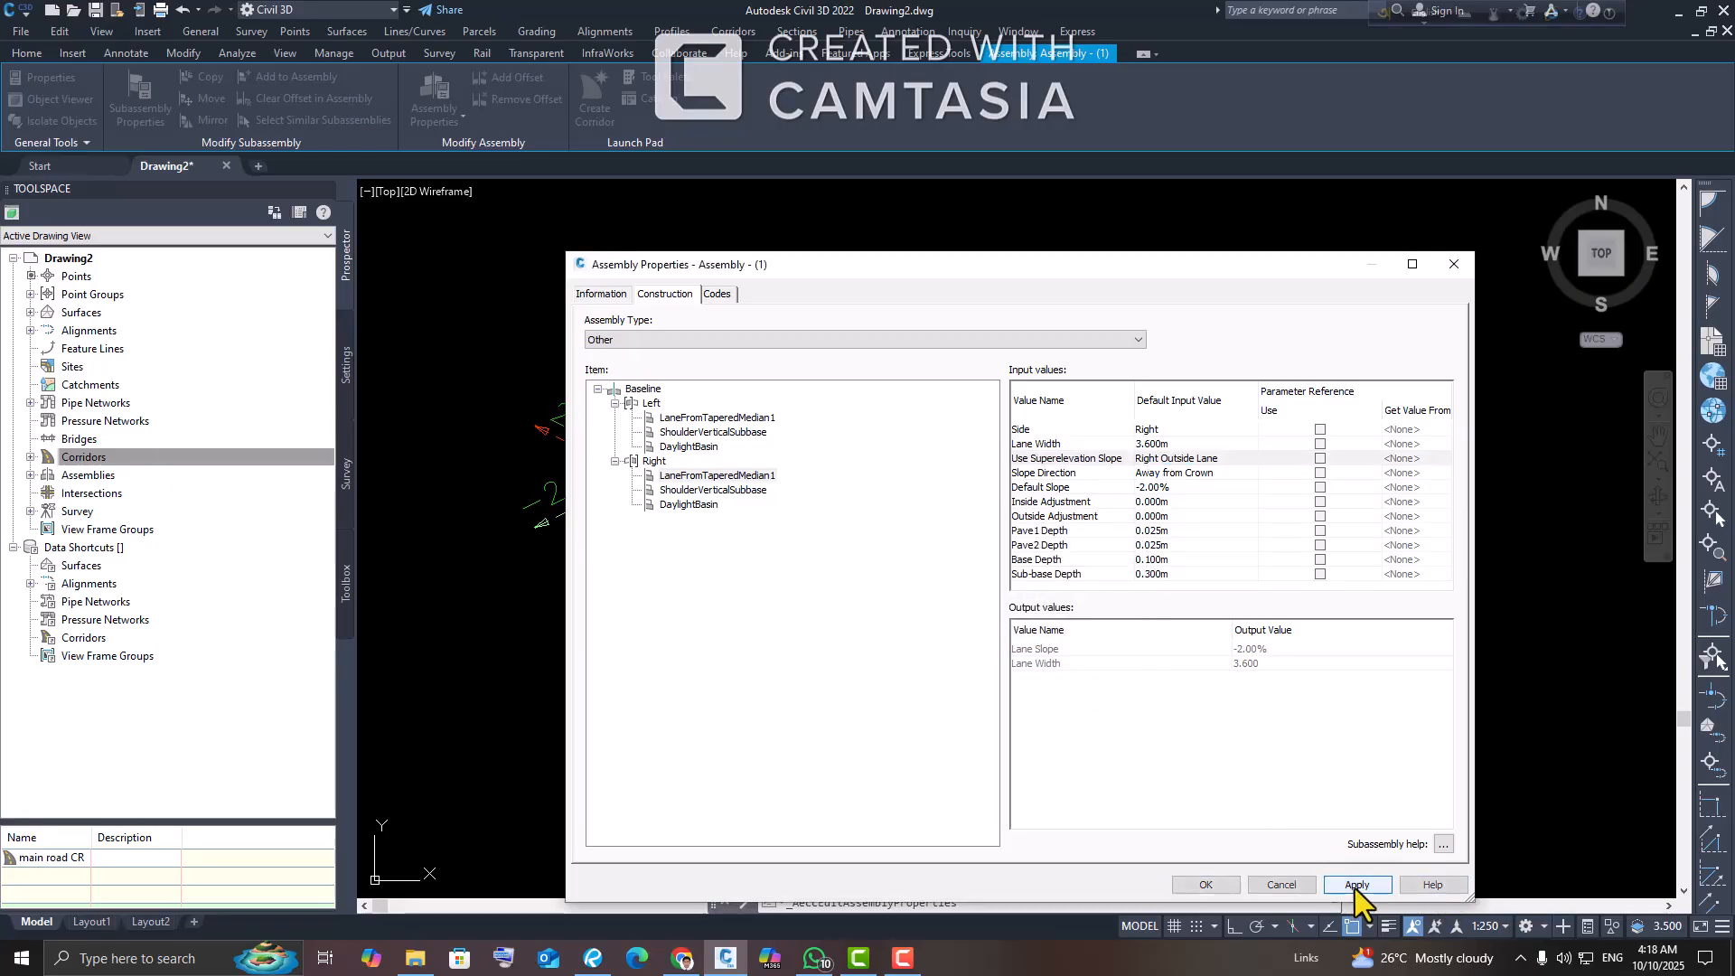
click(1205, 885)
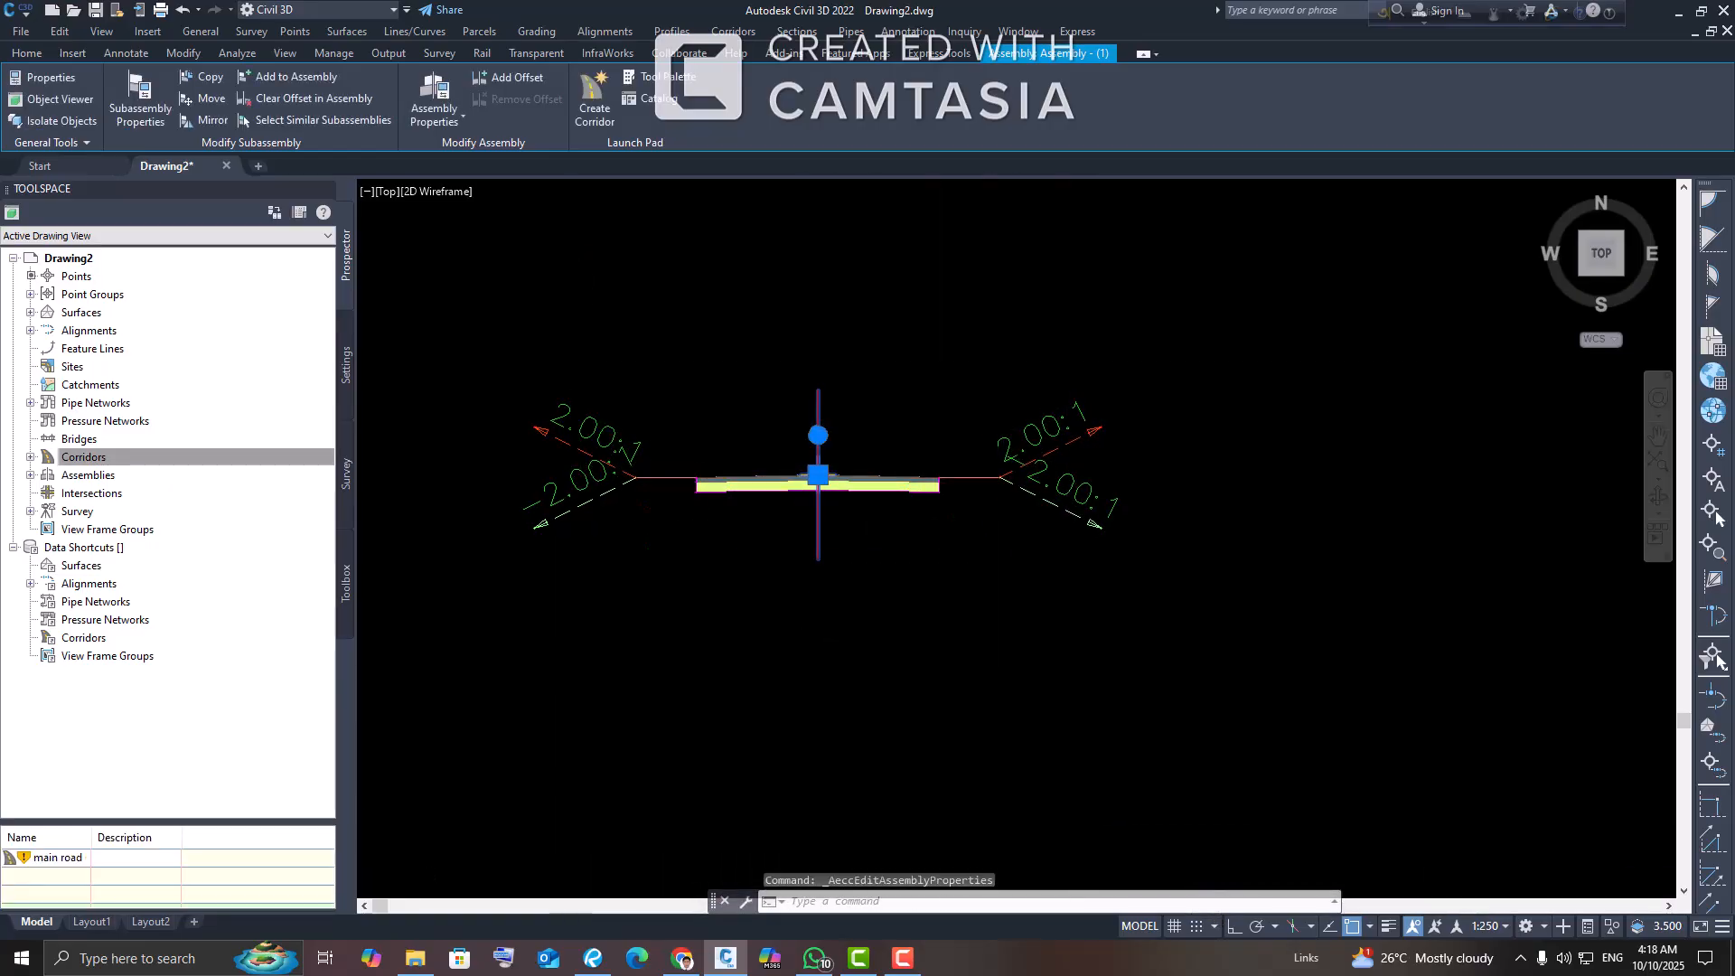
Step: Rebuild the main road corridor with the updated assembly and close the event list
scroll(813, 587, down, 4)
middle_drag(810, 589, 619, 604)
scroll(636, 603, down, 2)
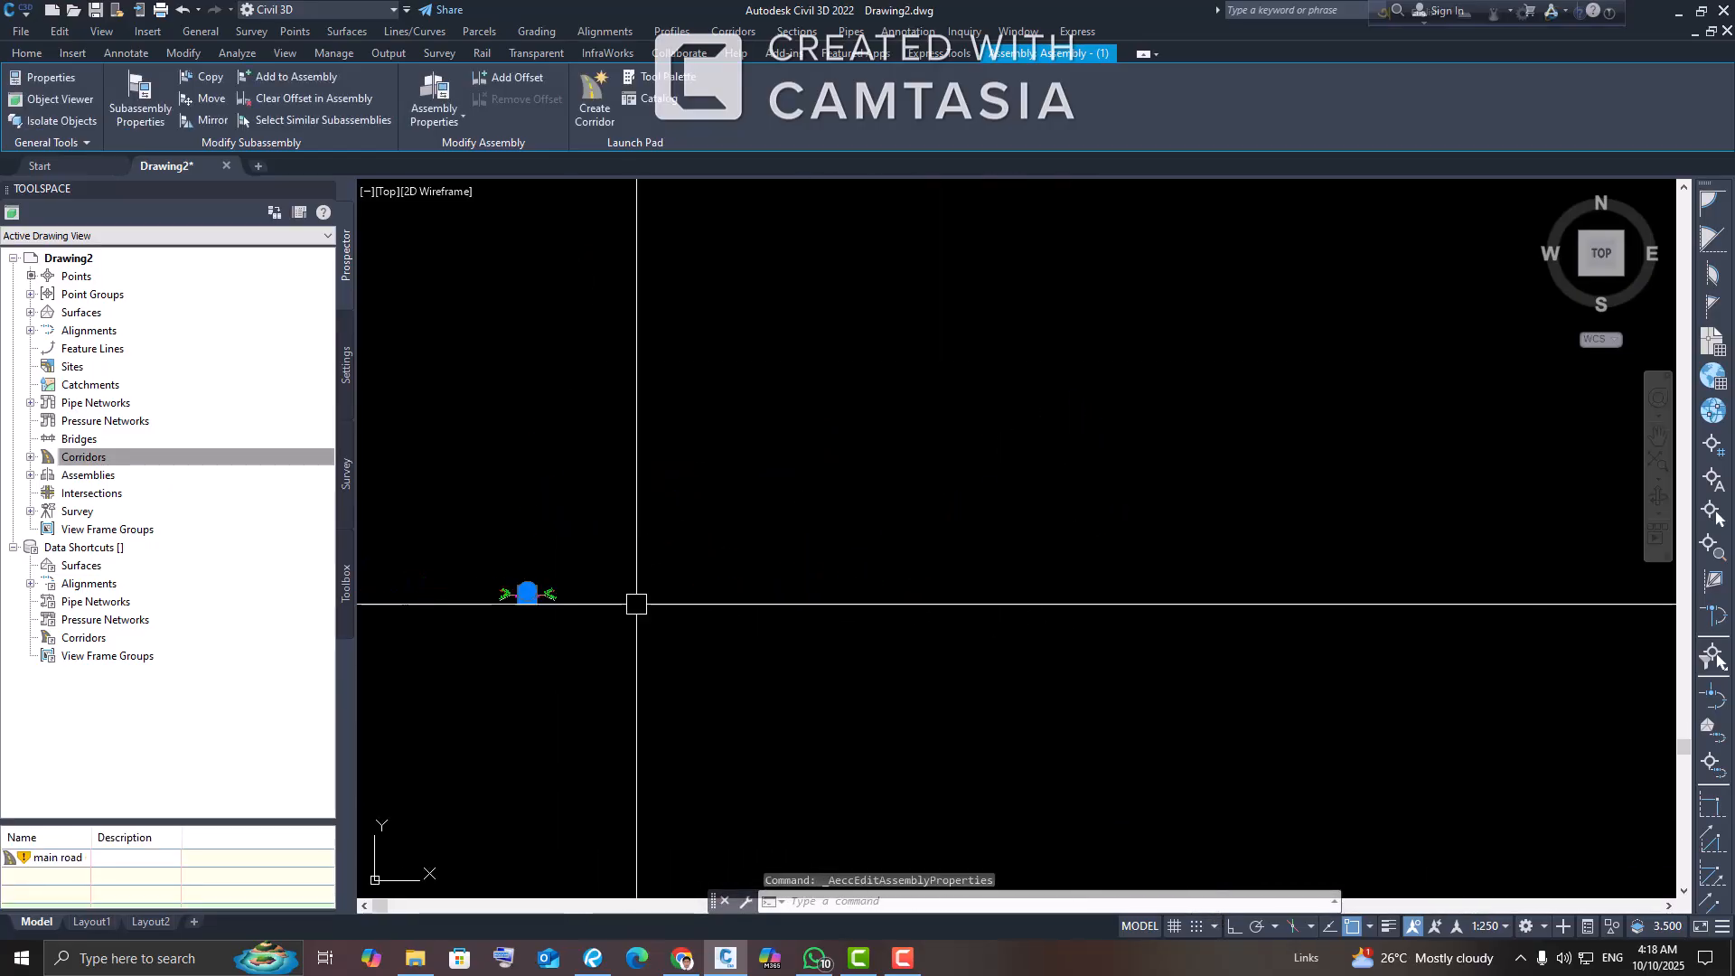
scroll(636, 603, down, 3)
scroll(910, 585, up, 8)
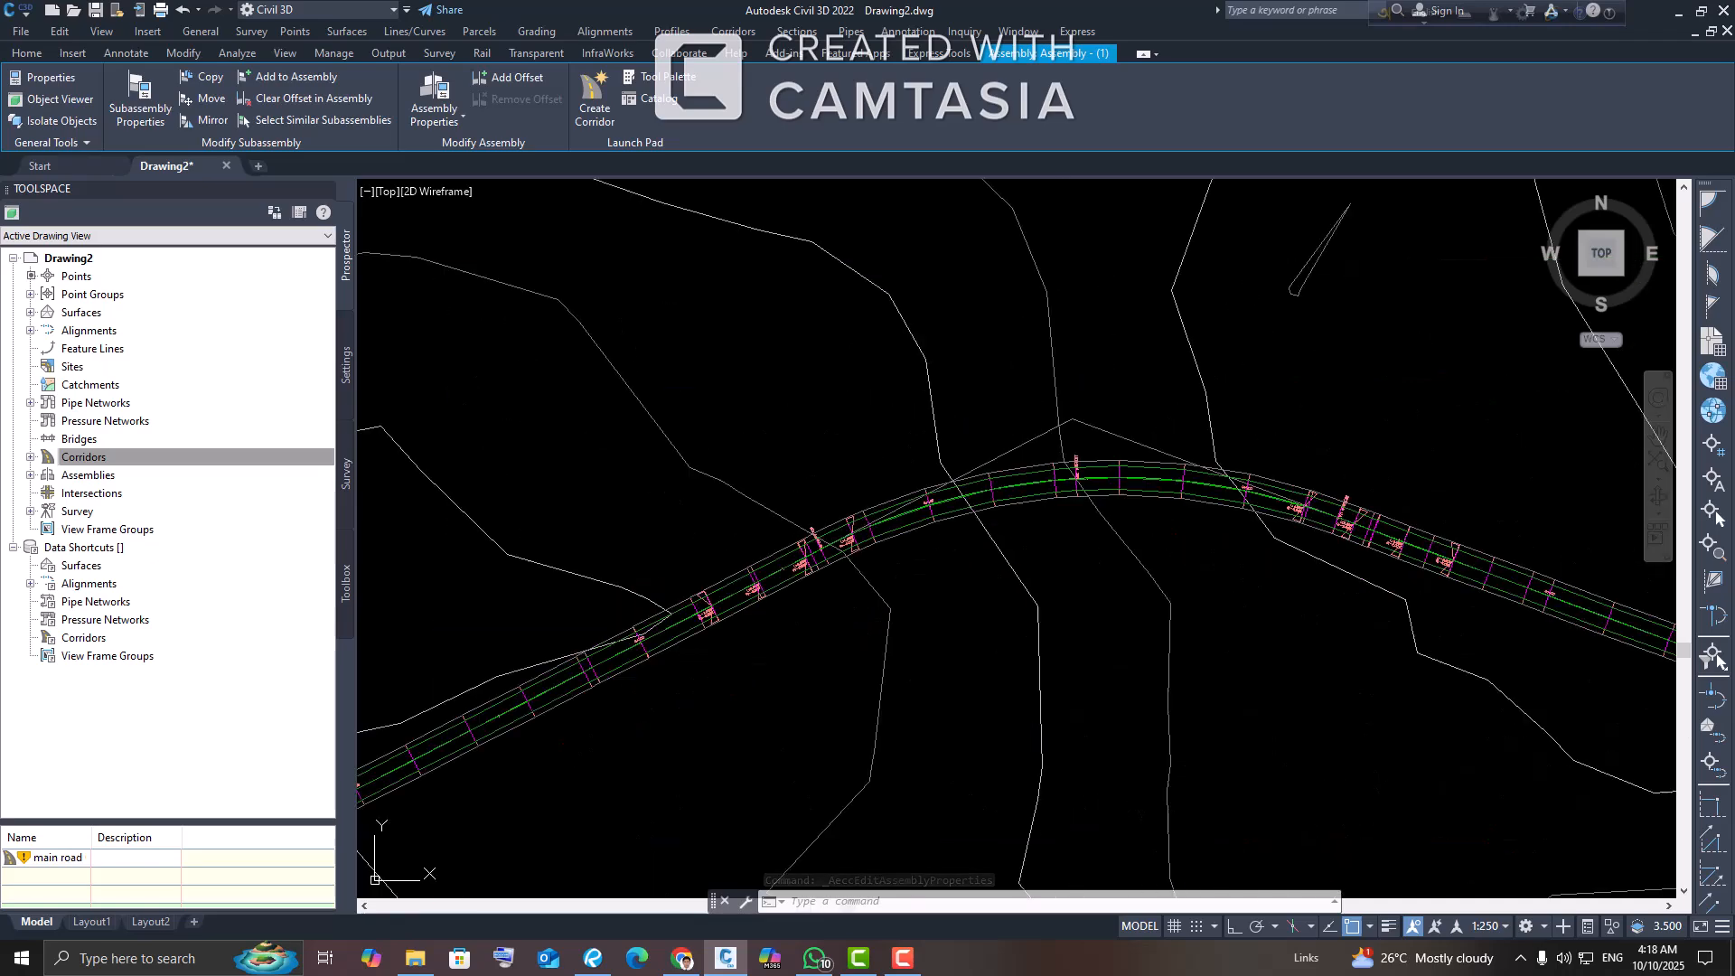
scroll(1088, 620, up, 5)
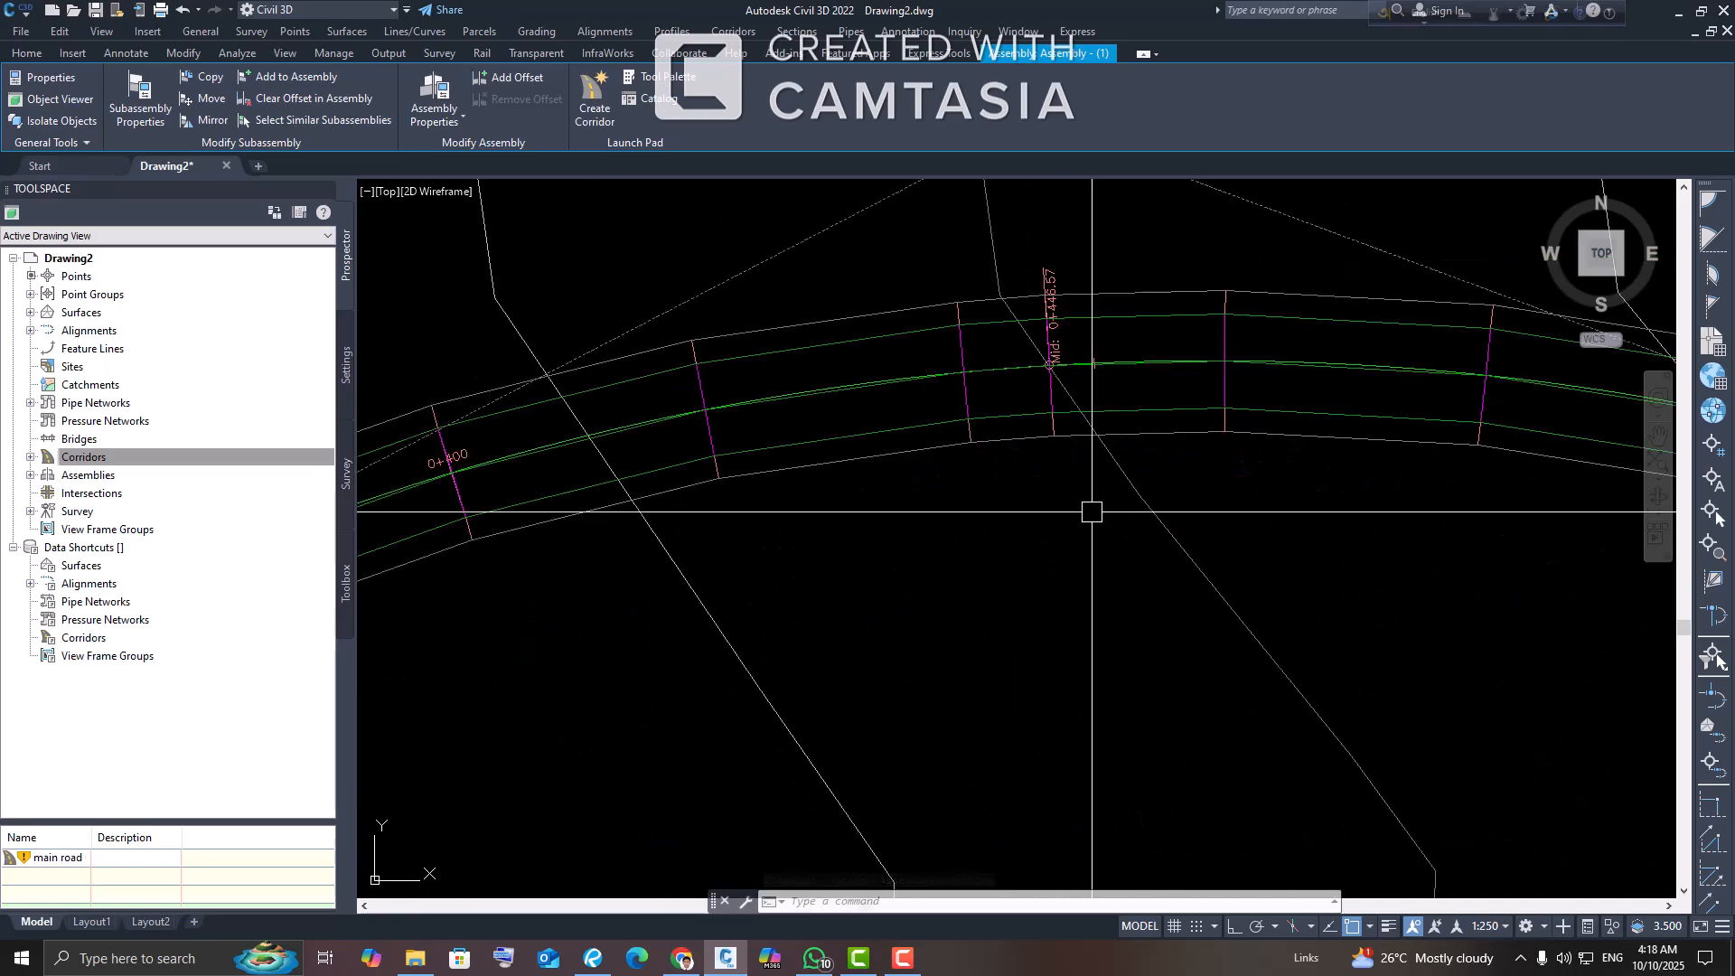
click(30, 457)
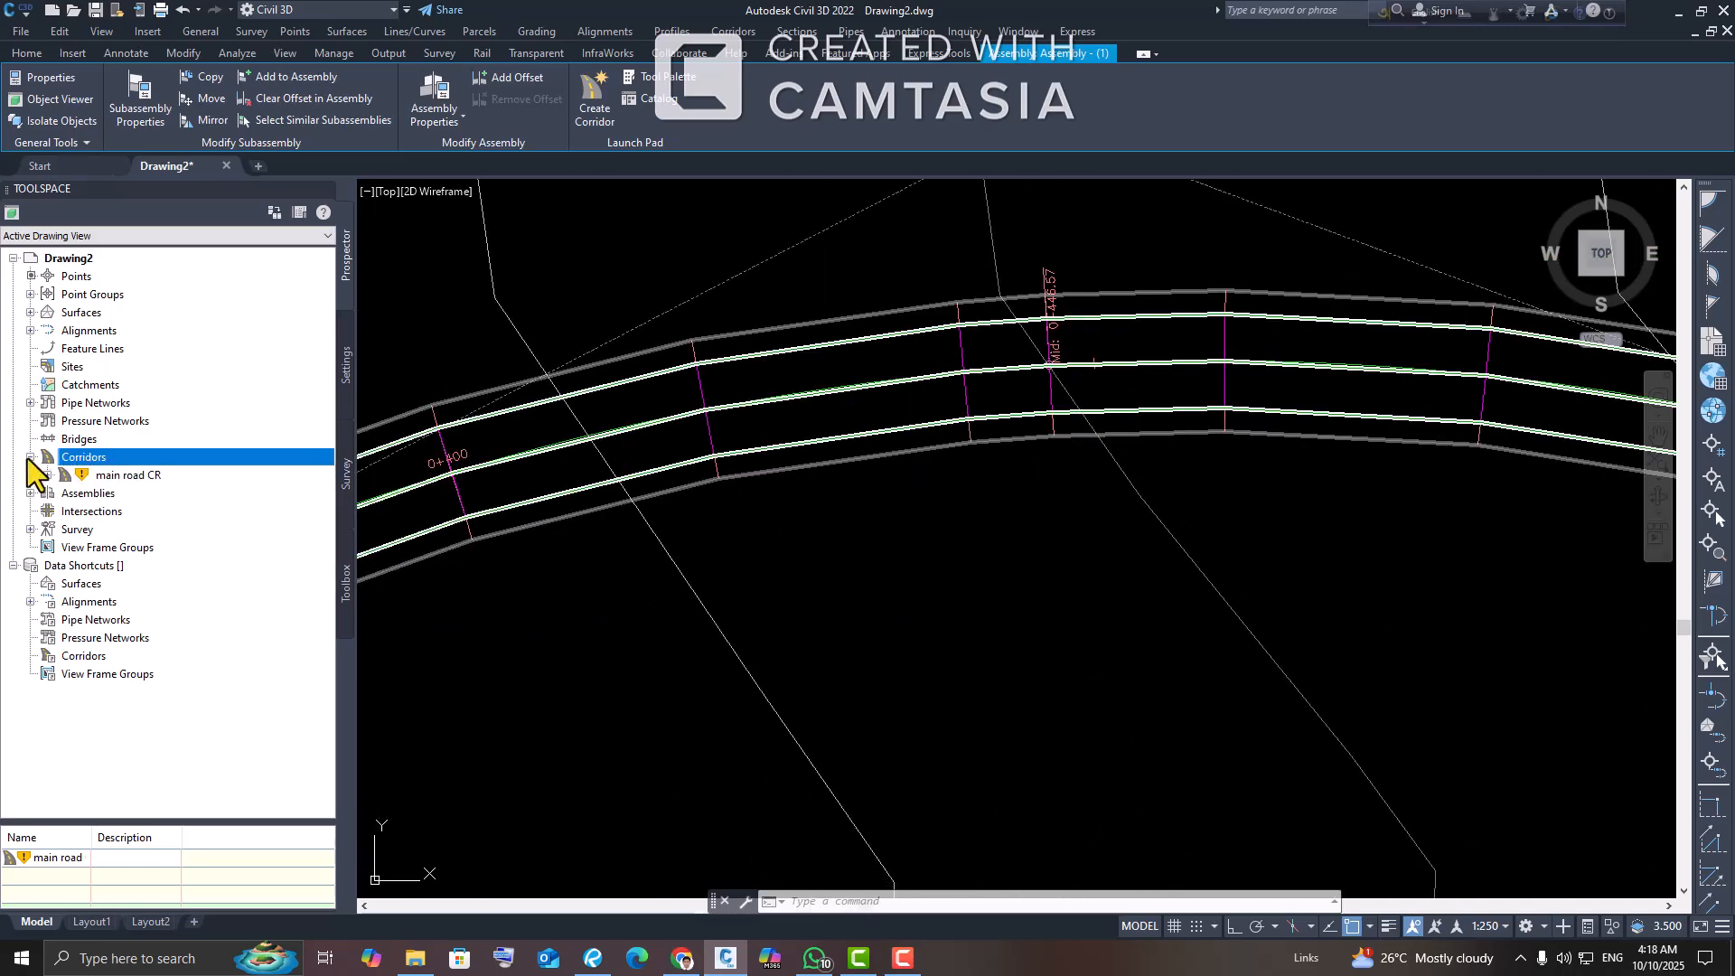
click(127, 476)
right_click(126, 478)
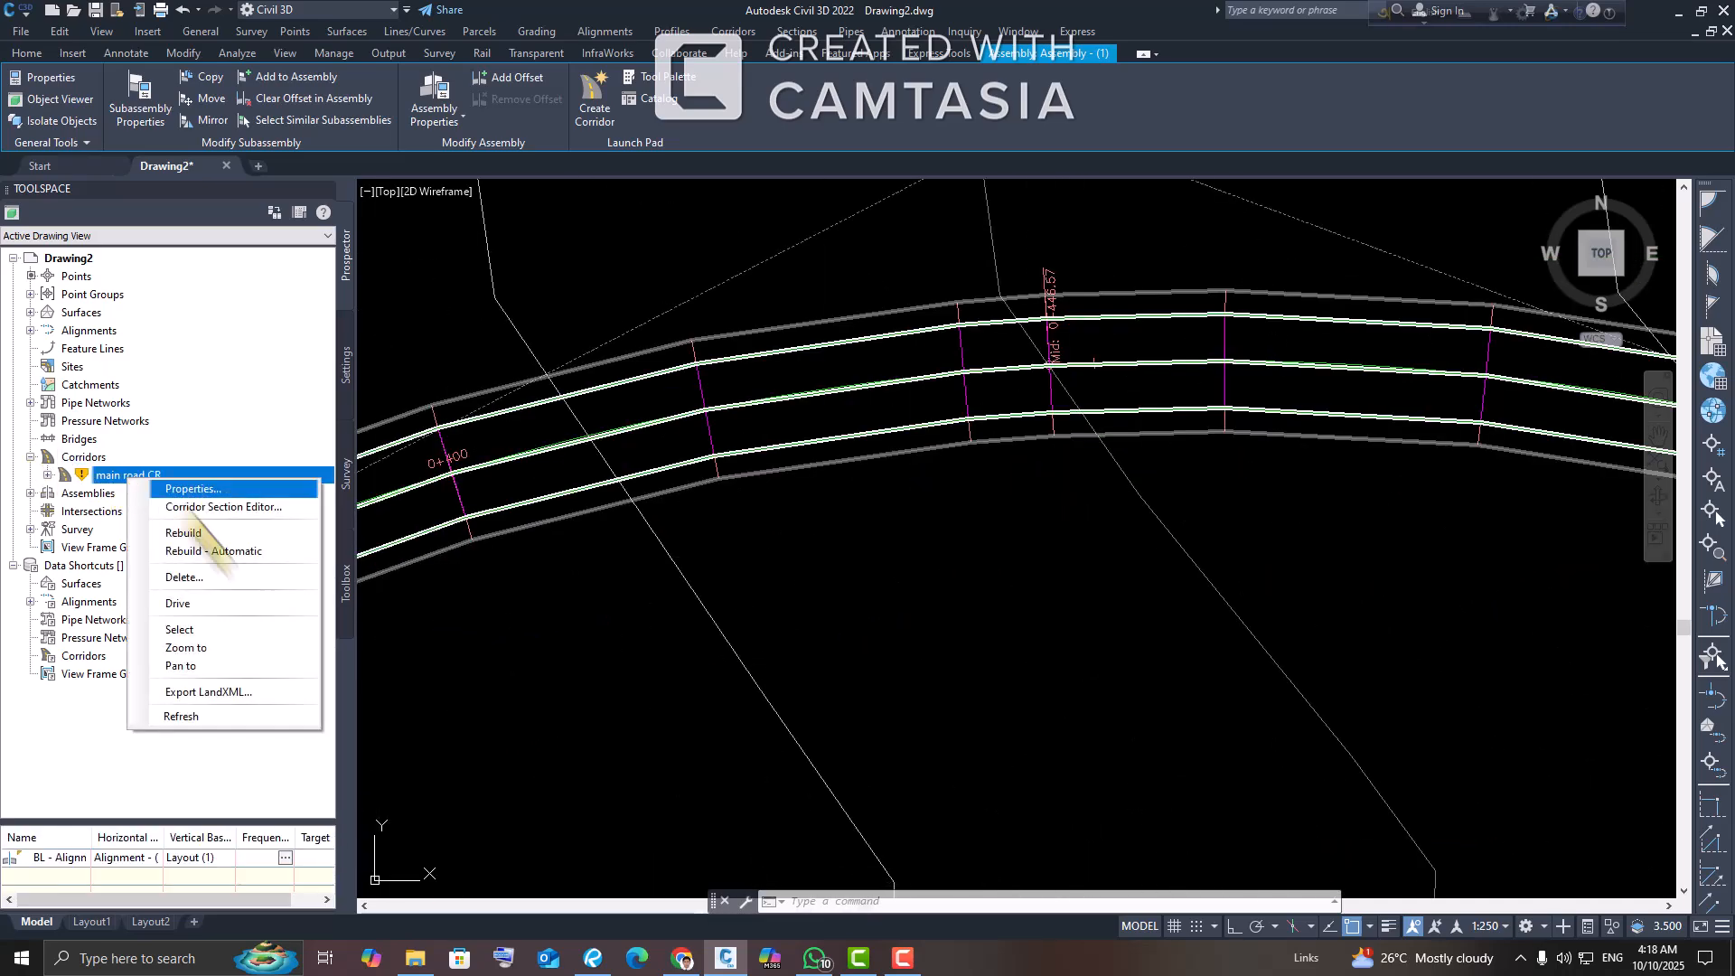
click(237, 533)
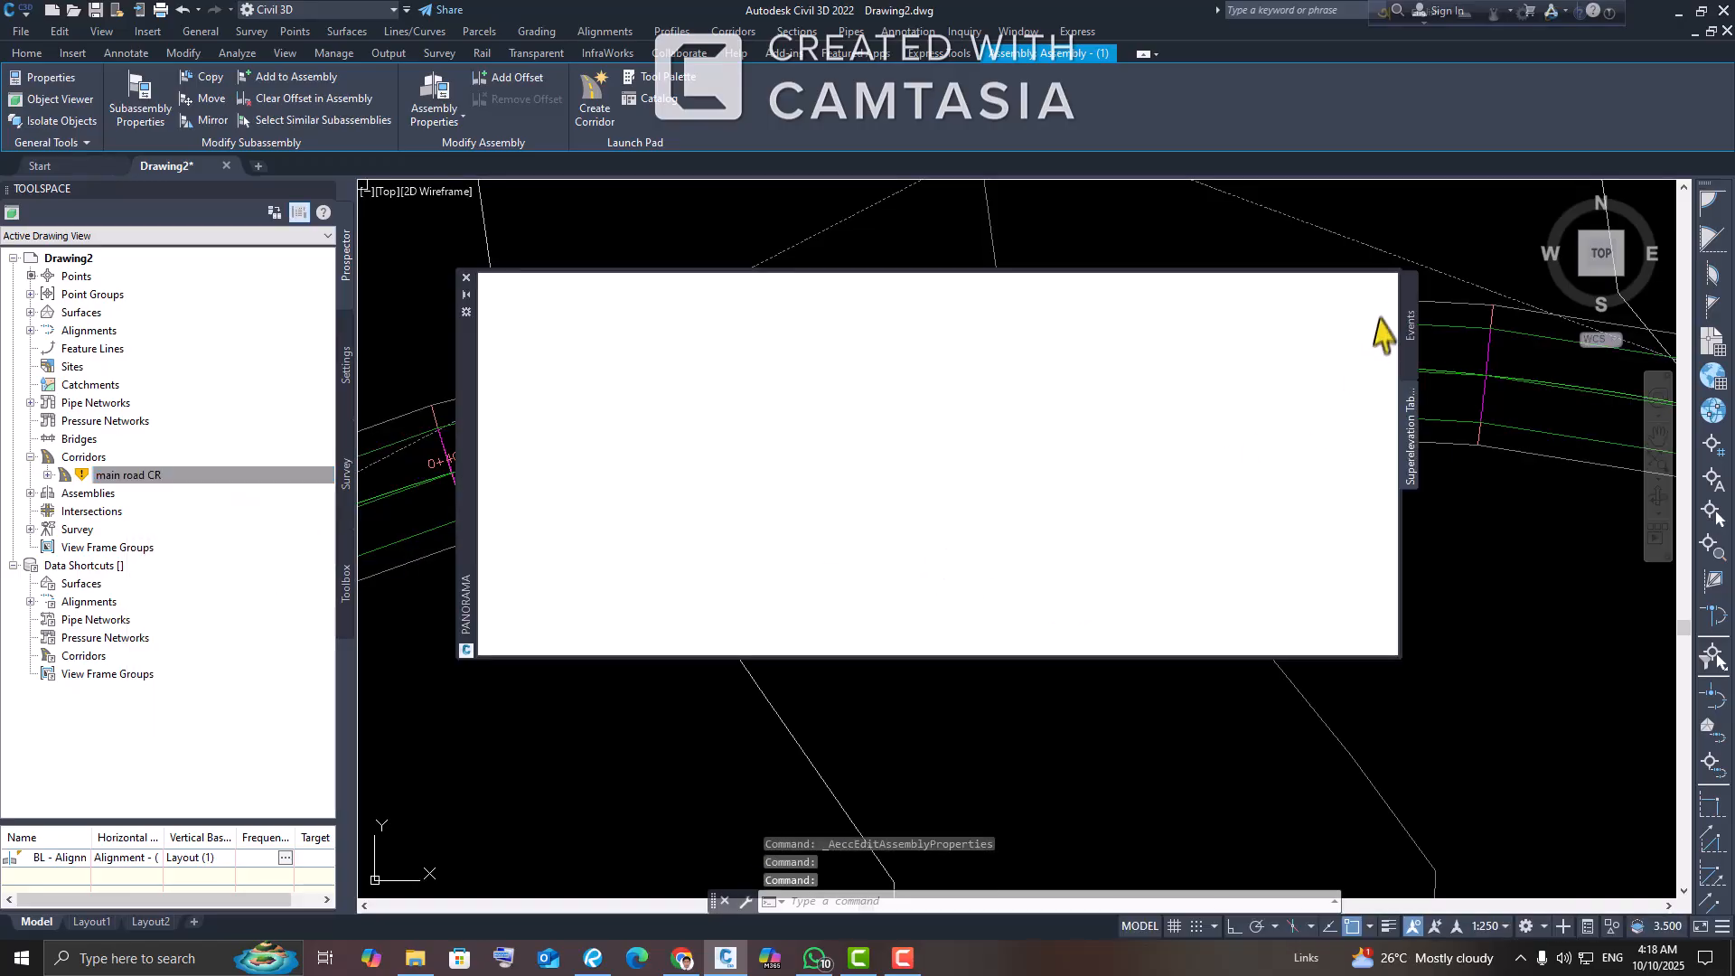
click(1417, 345)
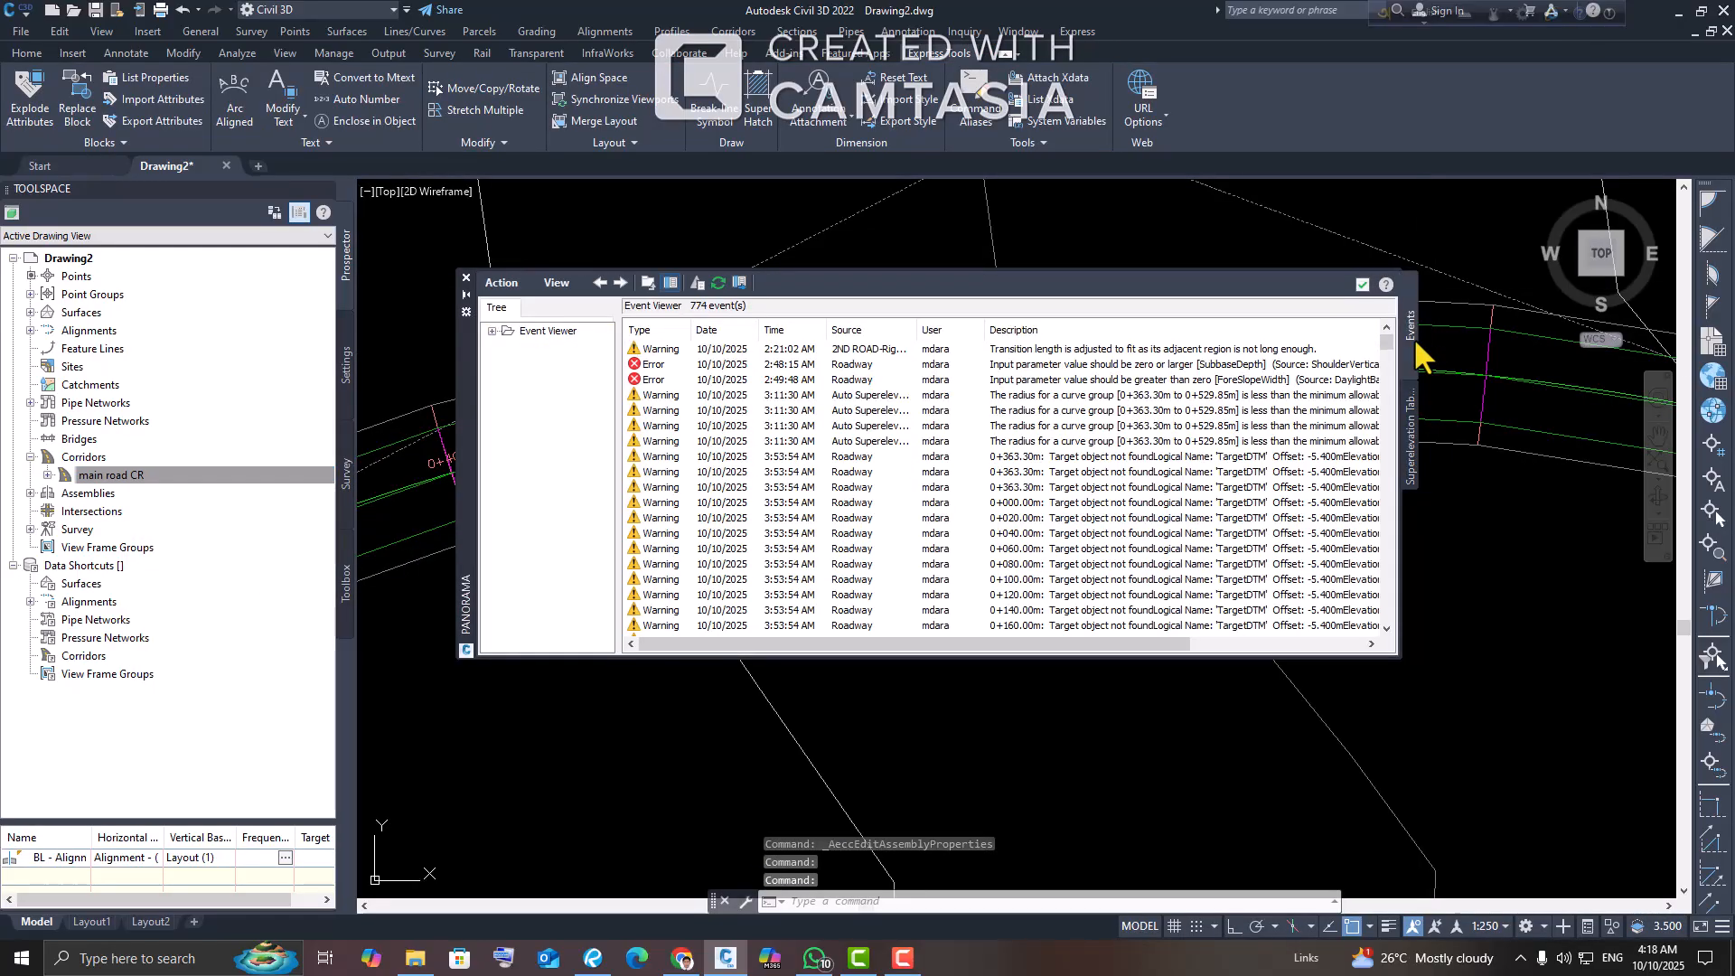
click(465, 277)
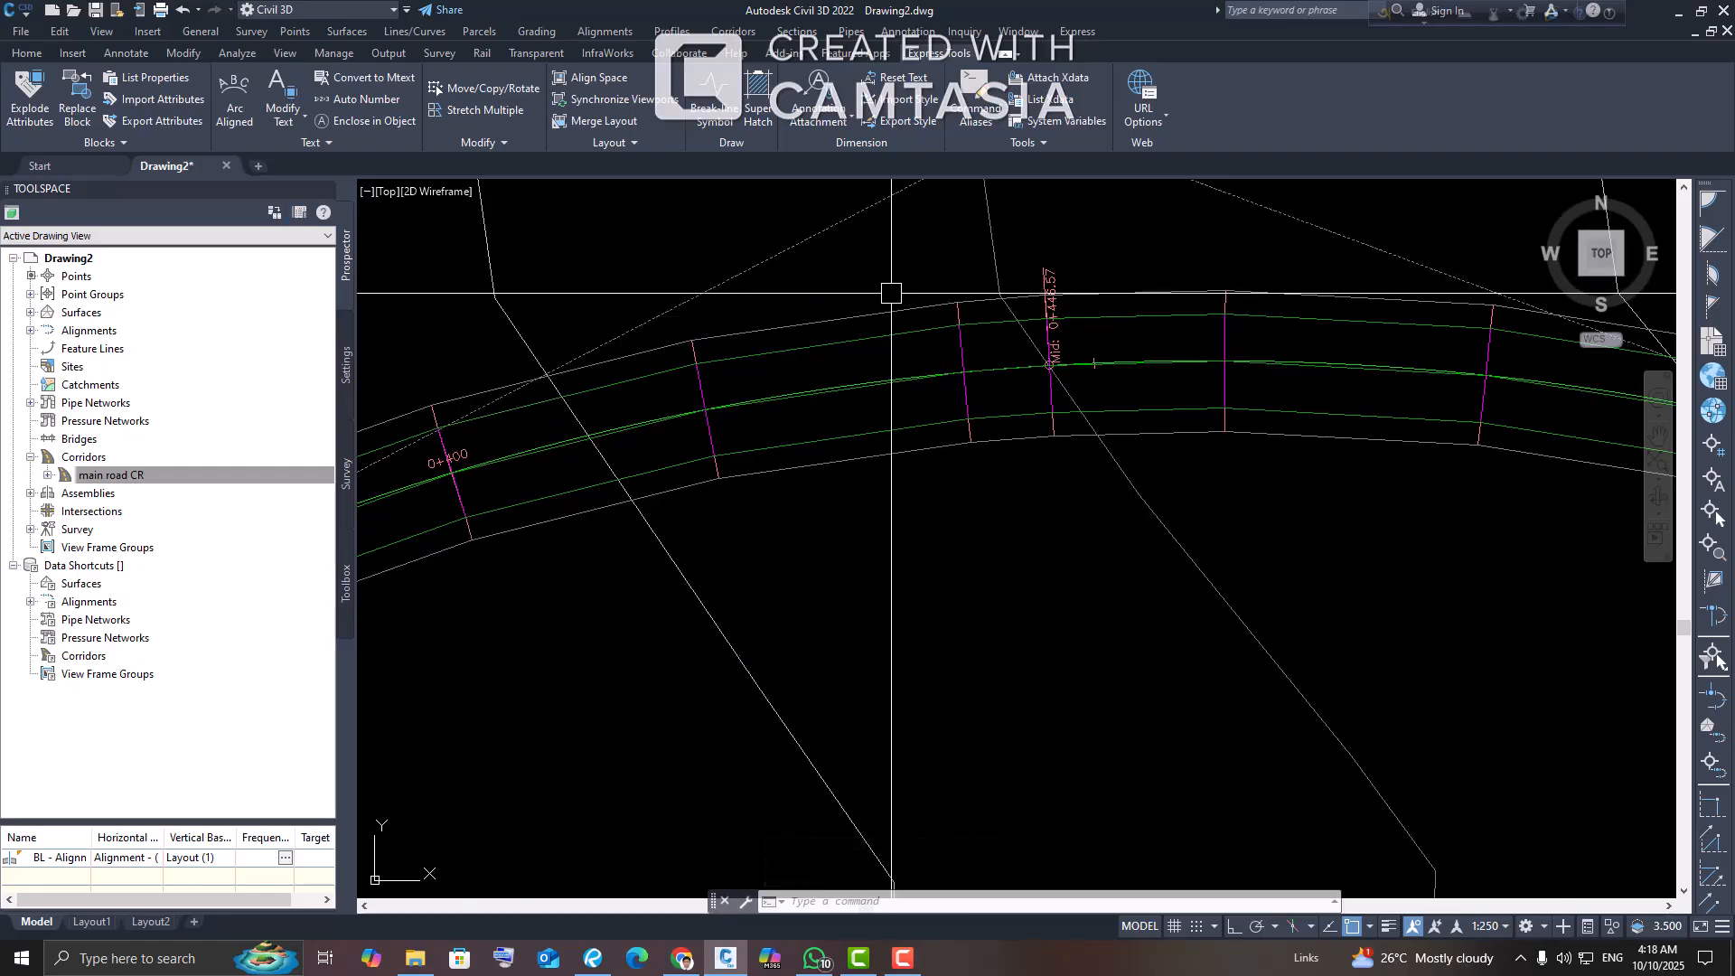
Step: Open the main road corridor in the Section Editor and view the cross section on the curve at about station 0+439 m
click(867, 309)
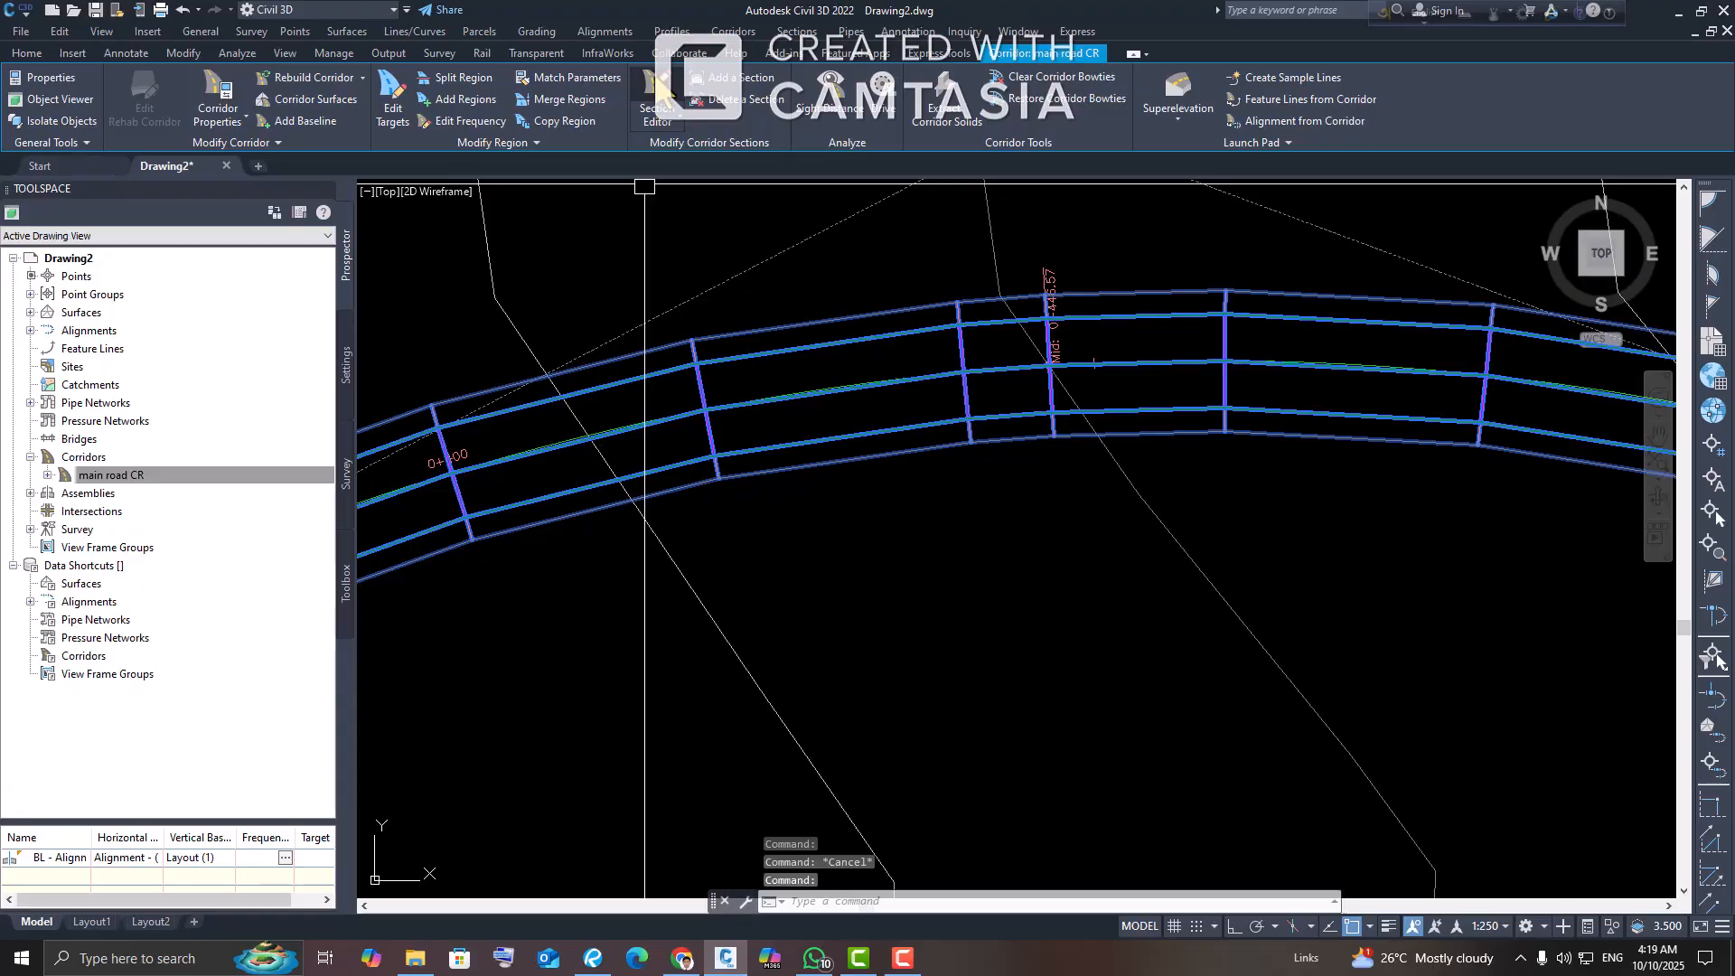
click(657, 100)
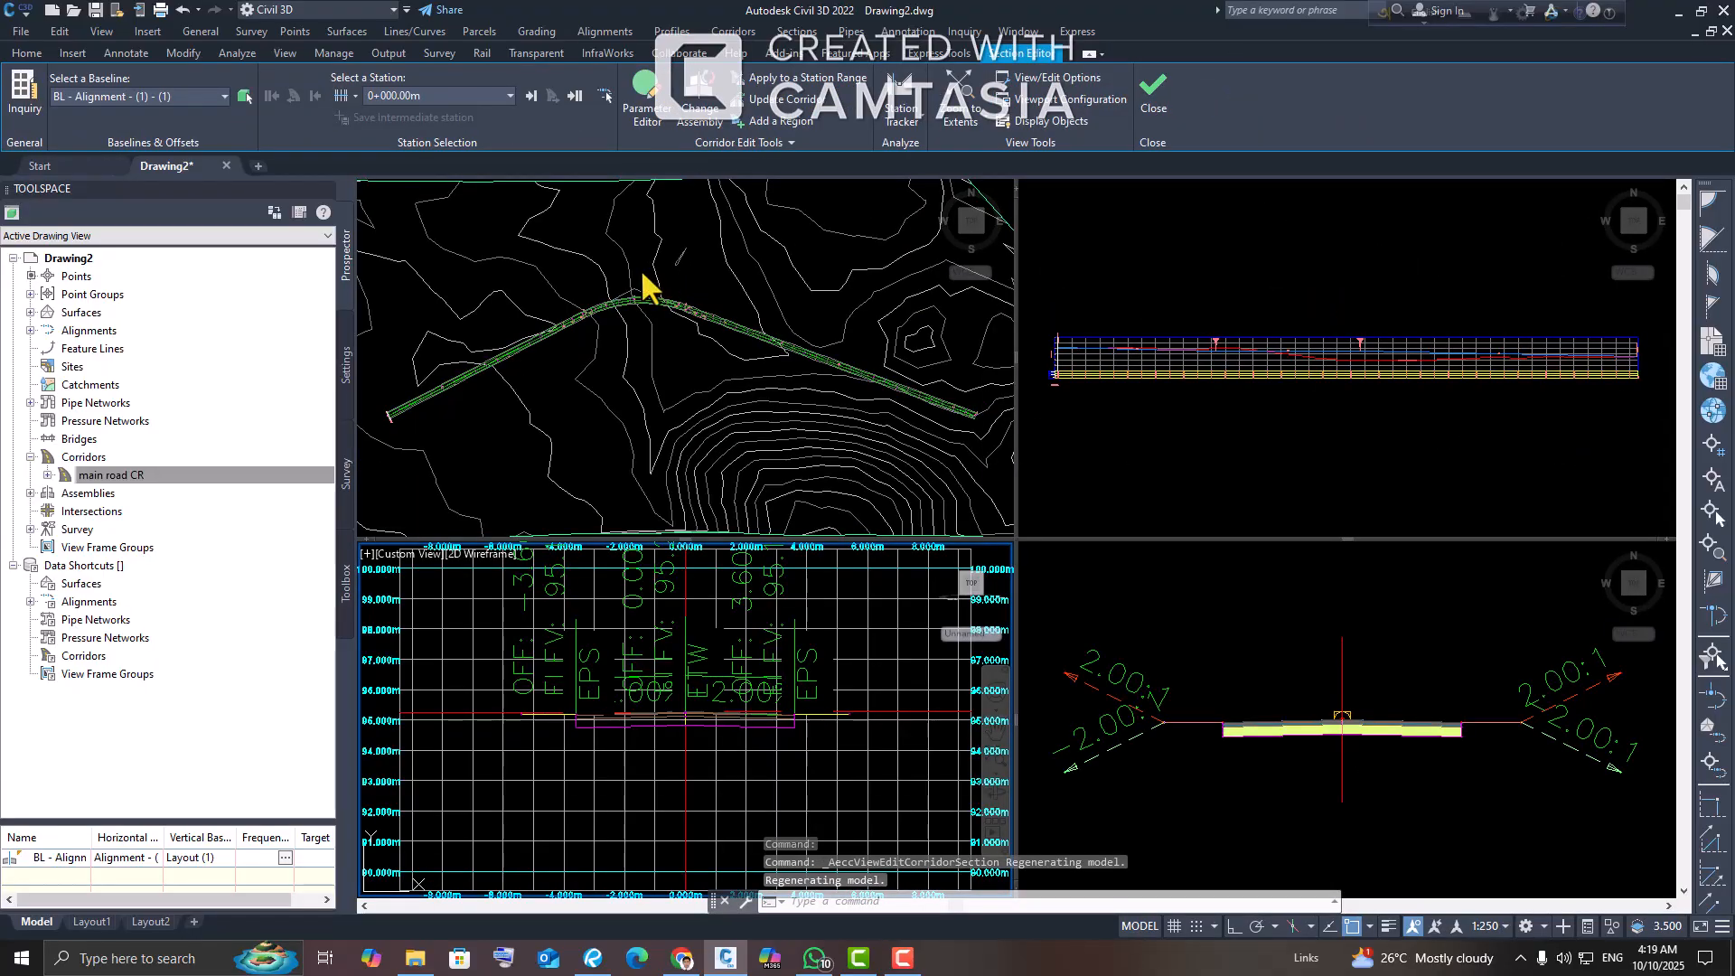
scroll(637, 275, up, 4)
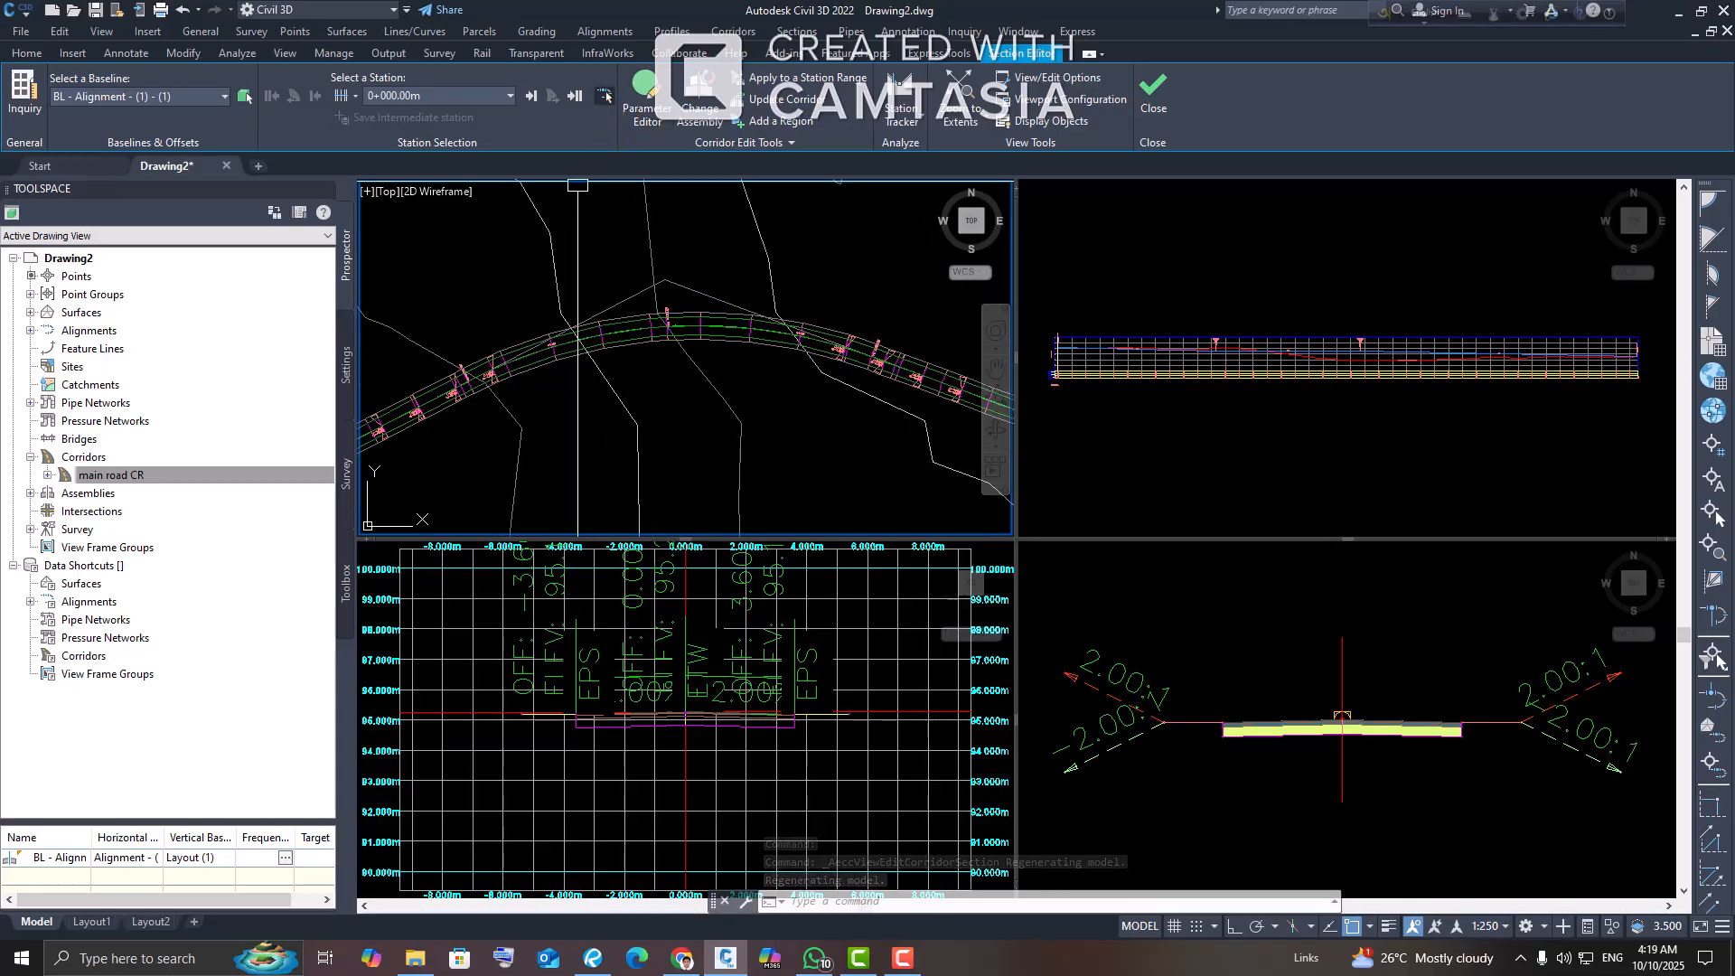
click(603, 96)
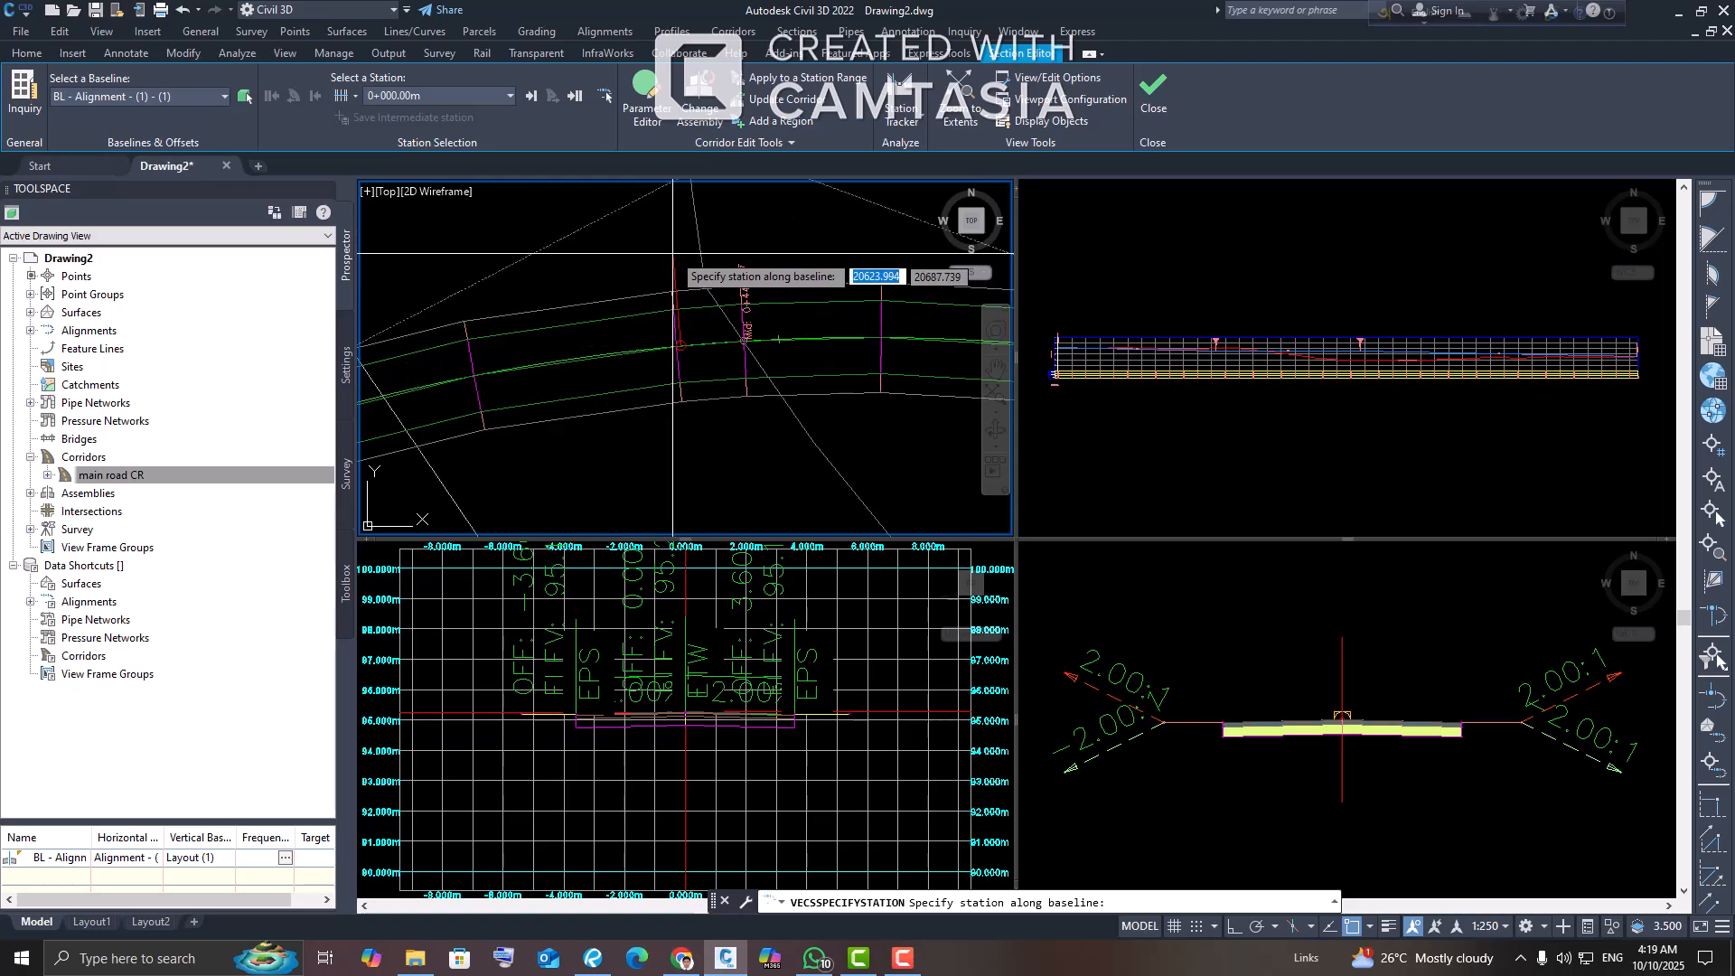
click(675, 255)
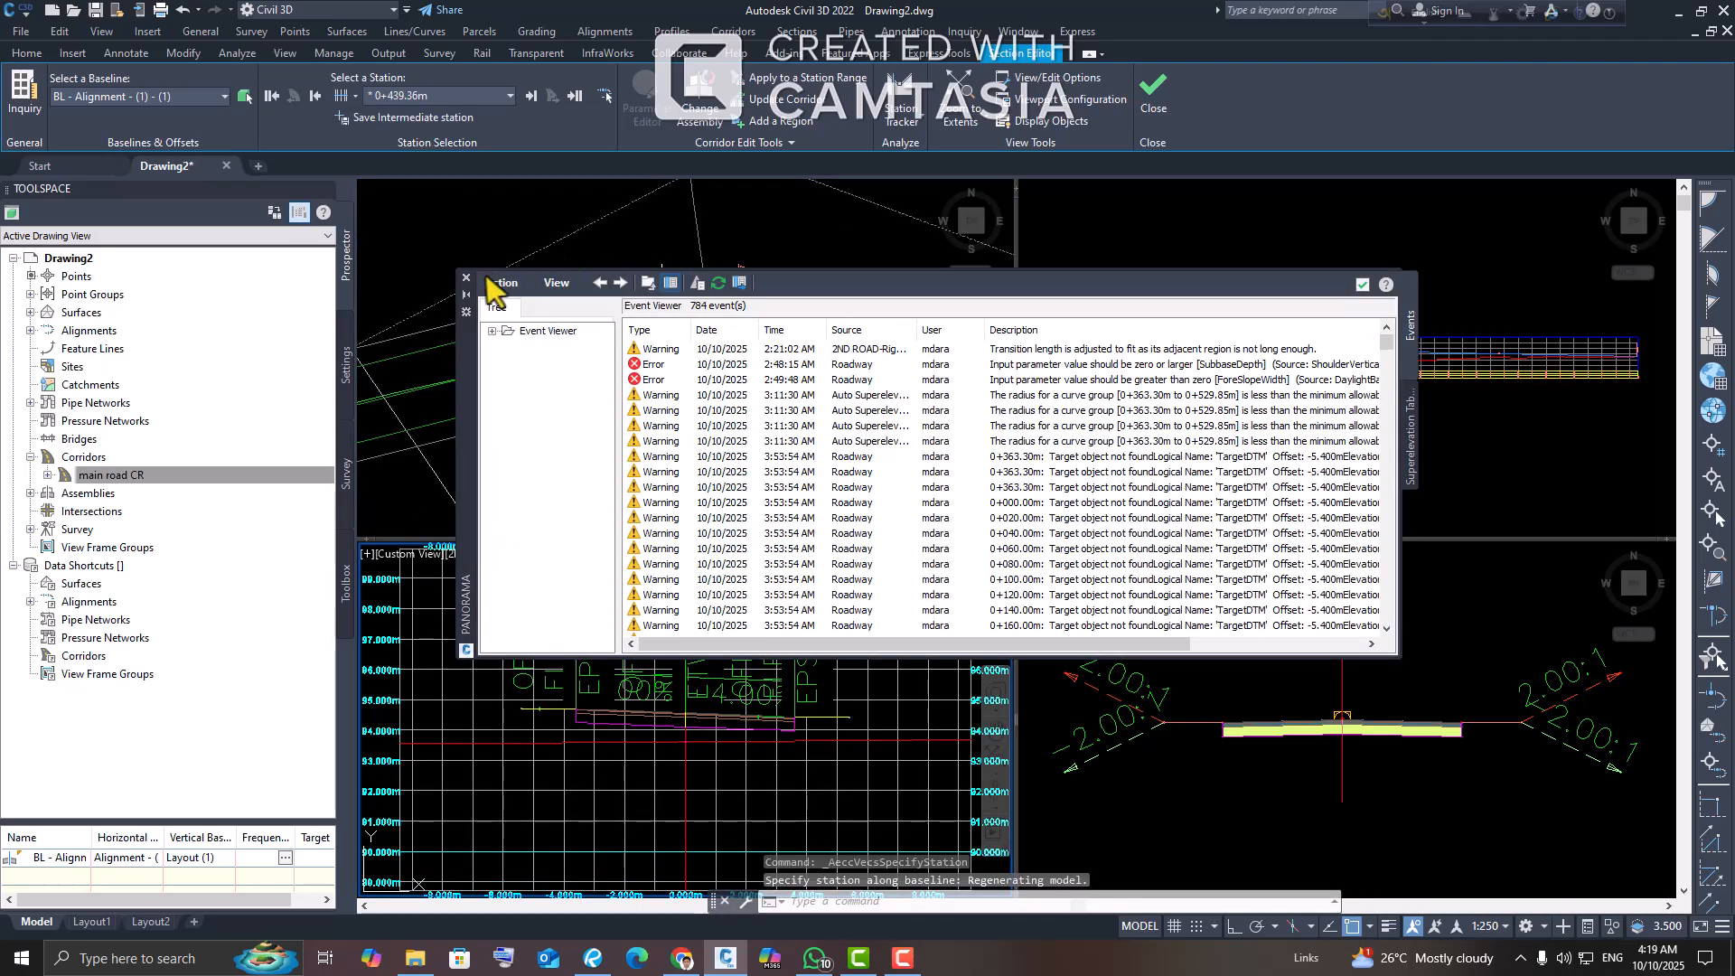
click(466, 279)
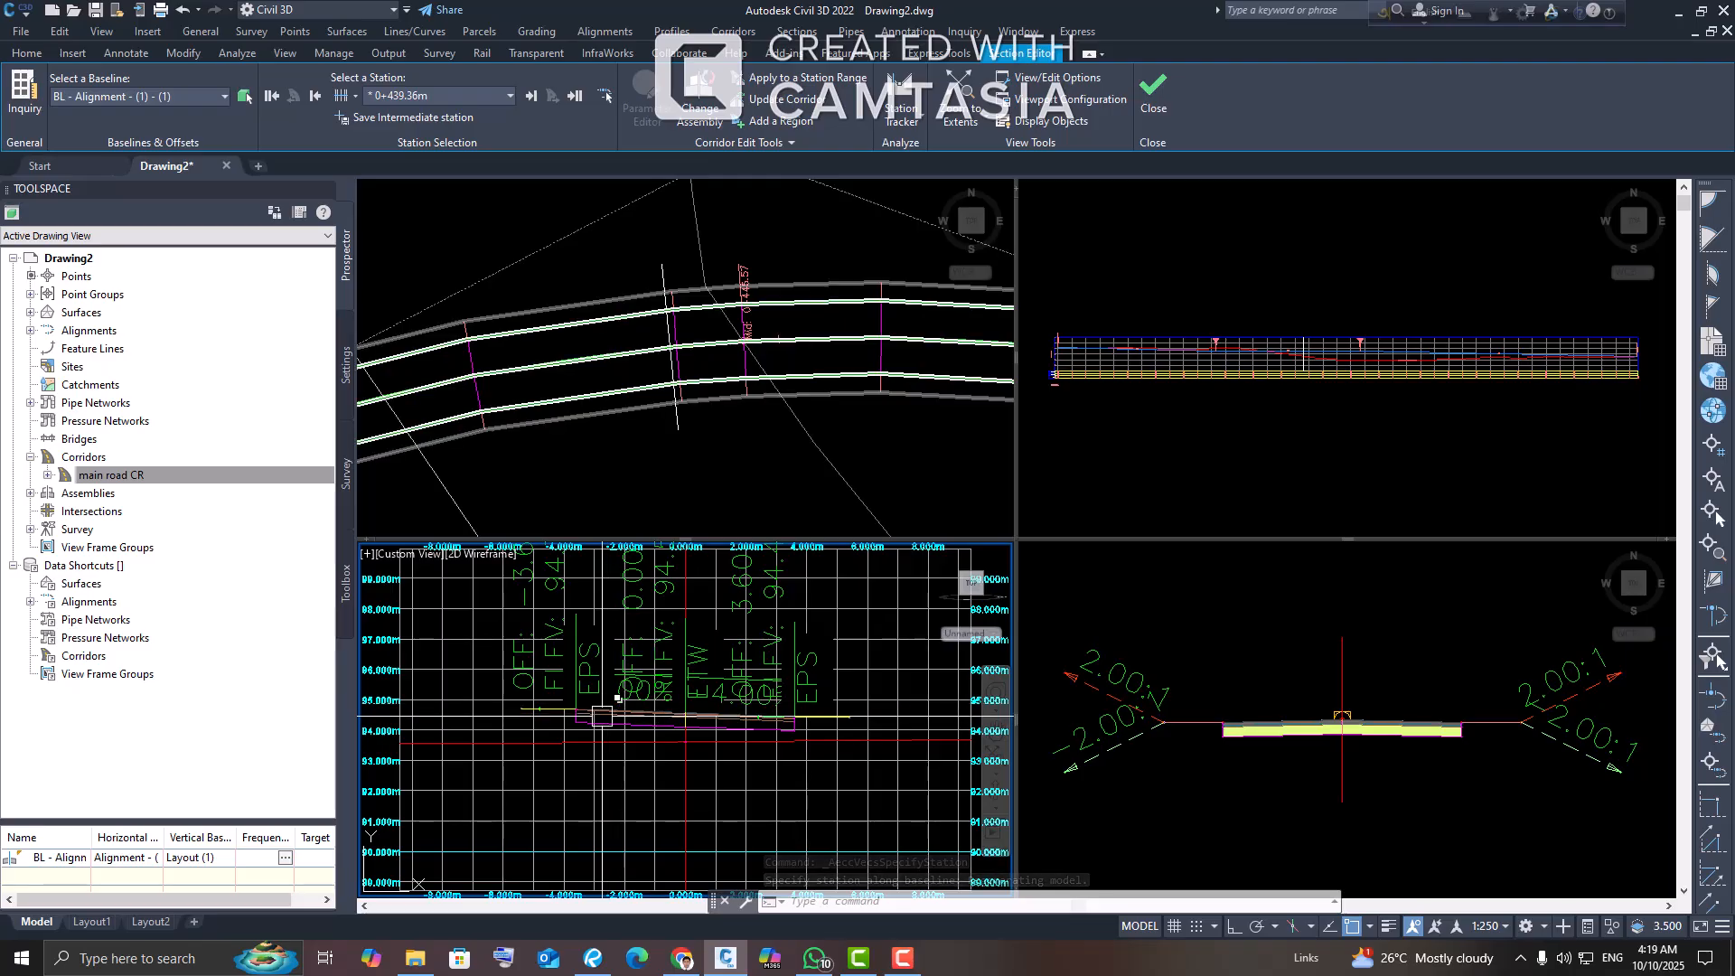
click(709, 466)
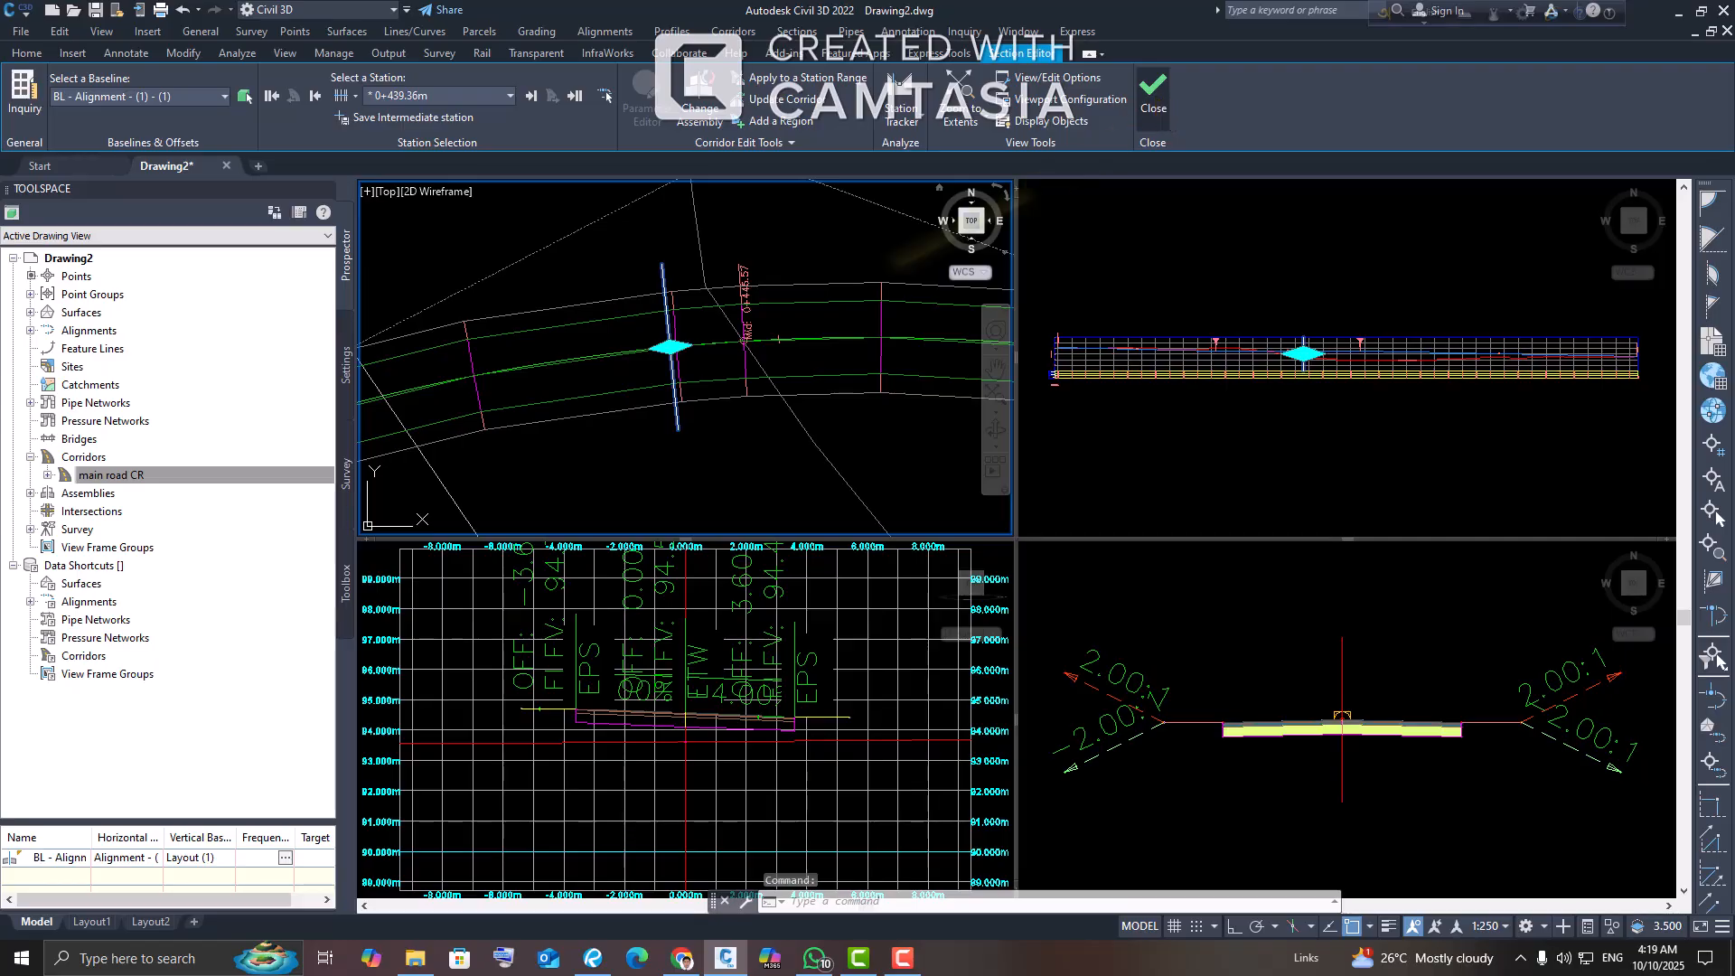
Step: Close the Section Editor and bring the road assembly into close view
click(1153, 90)
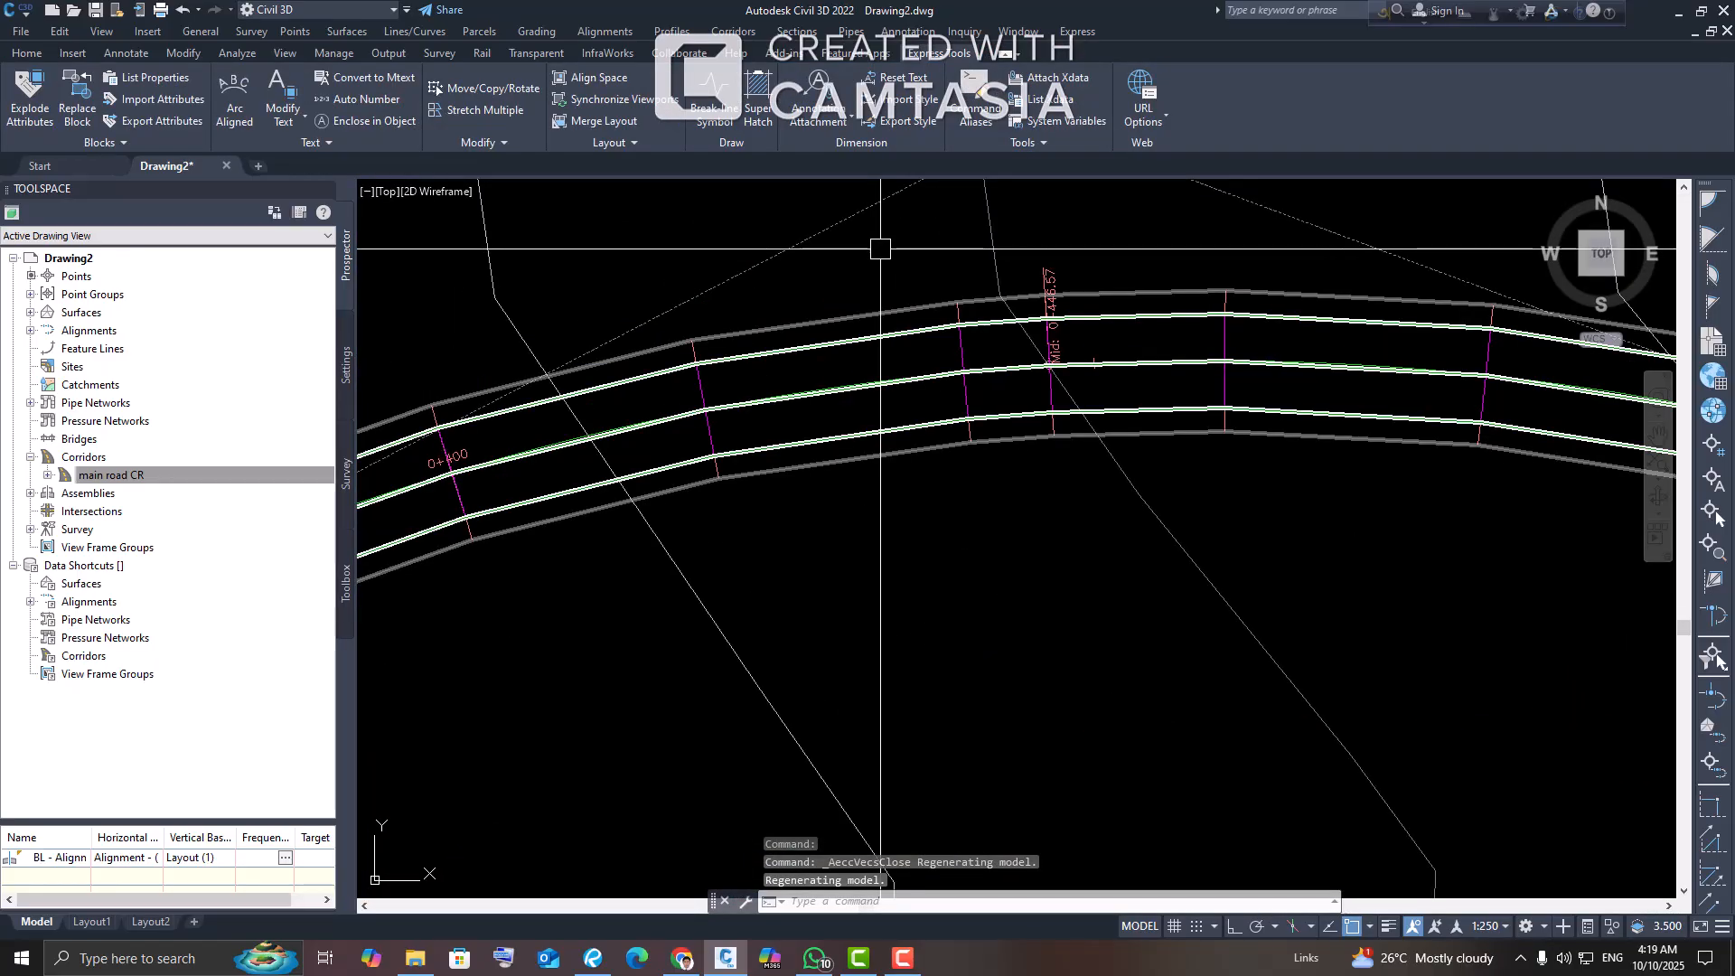
scroll(1065, 341, down, 10)
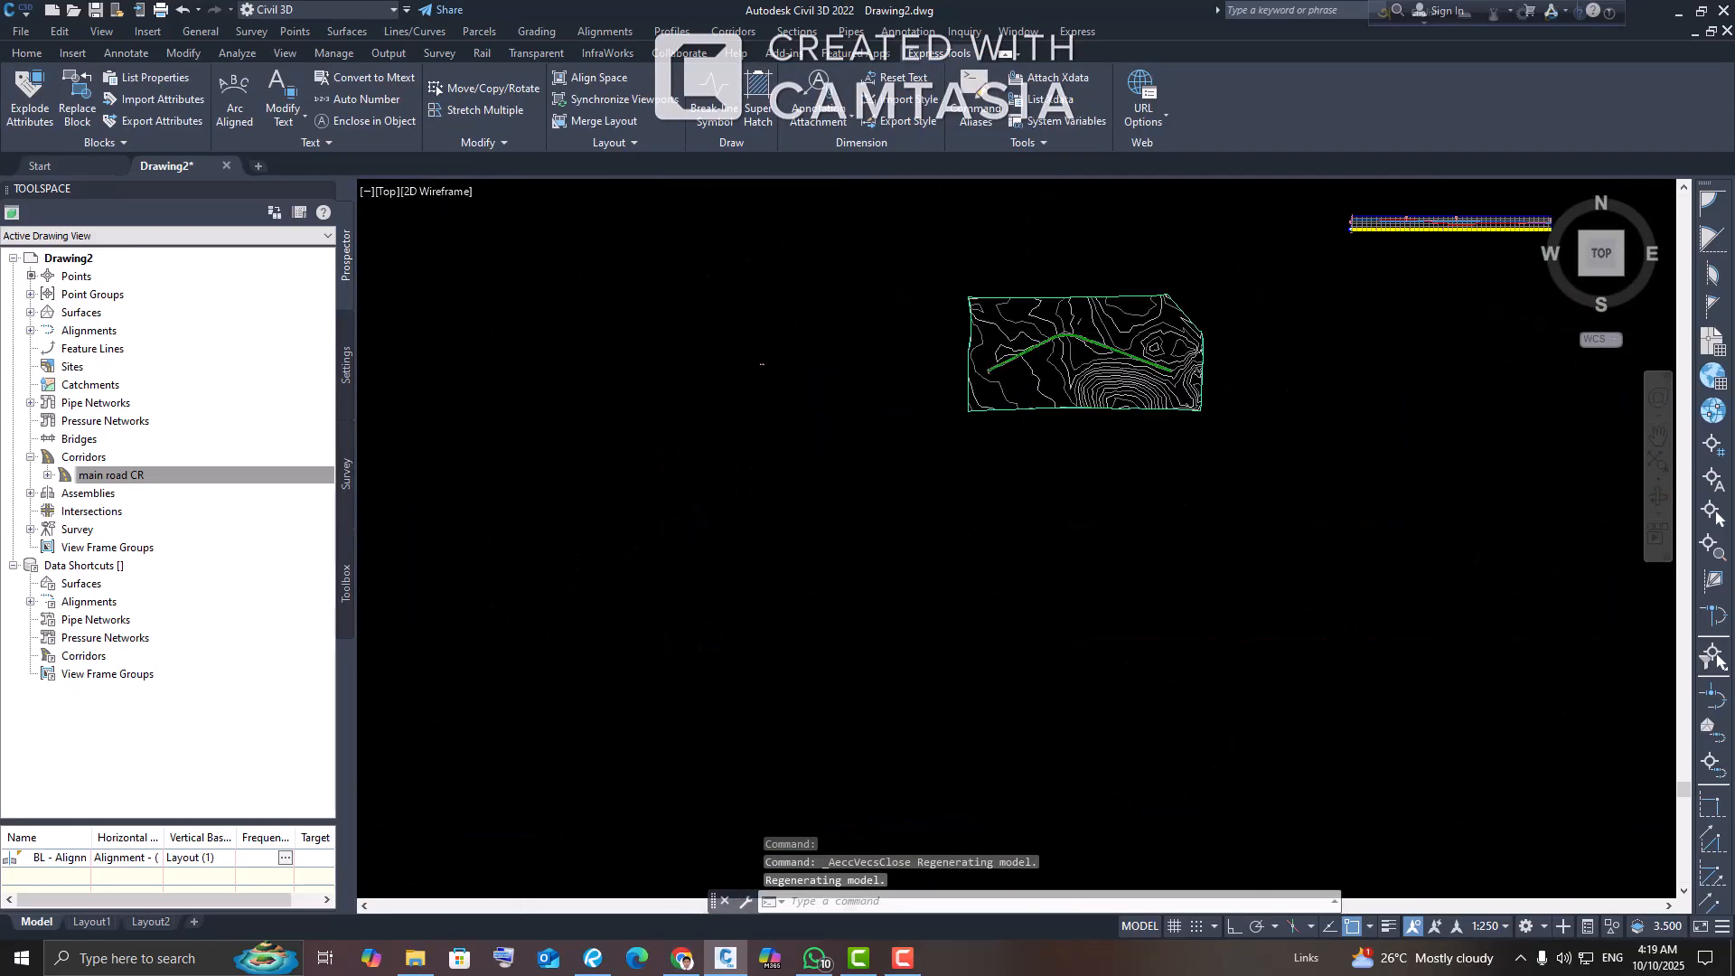
scroll(1068, 340, down, 2)
scroll(934, 369, up, 14)
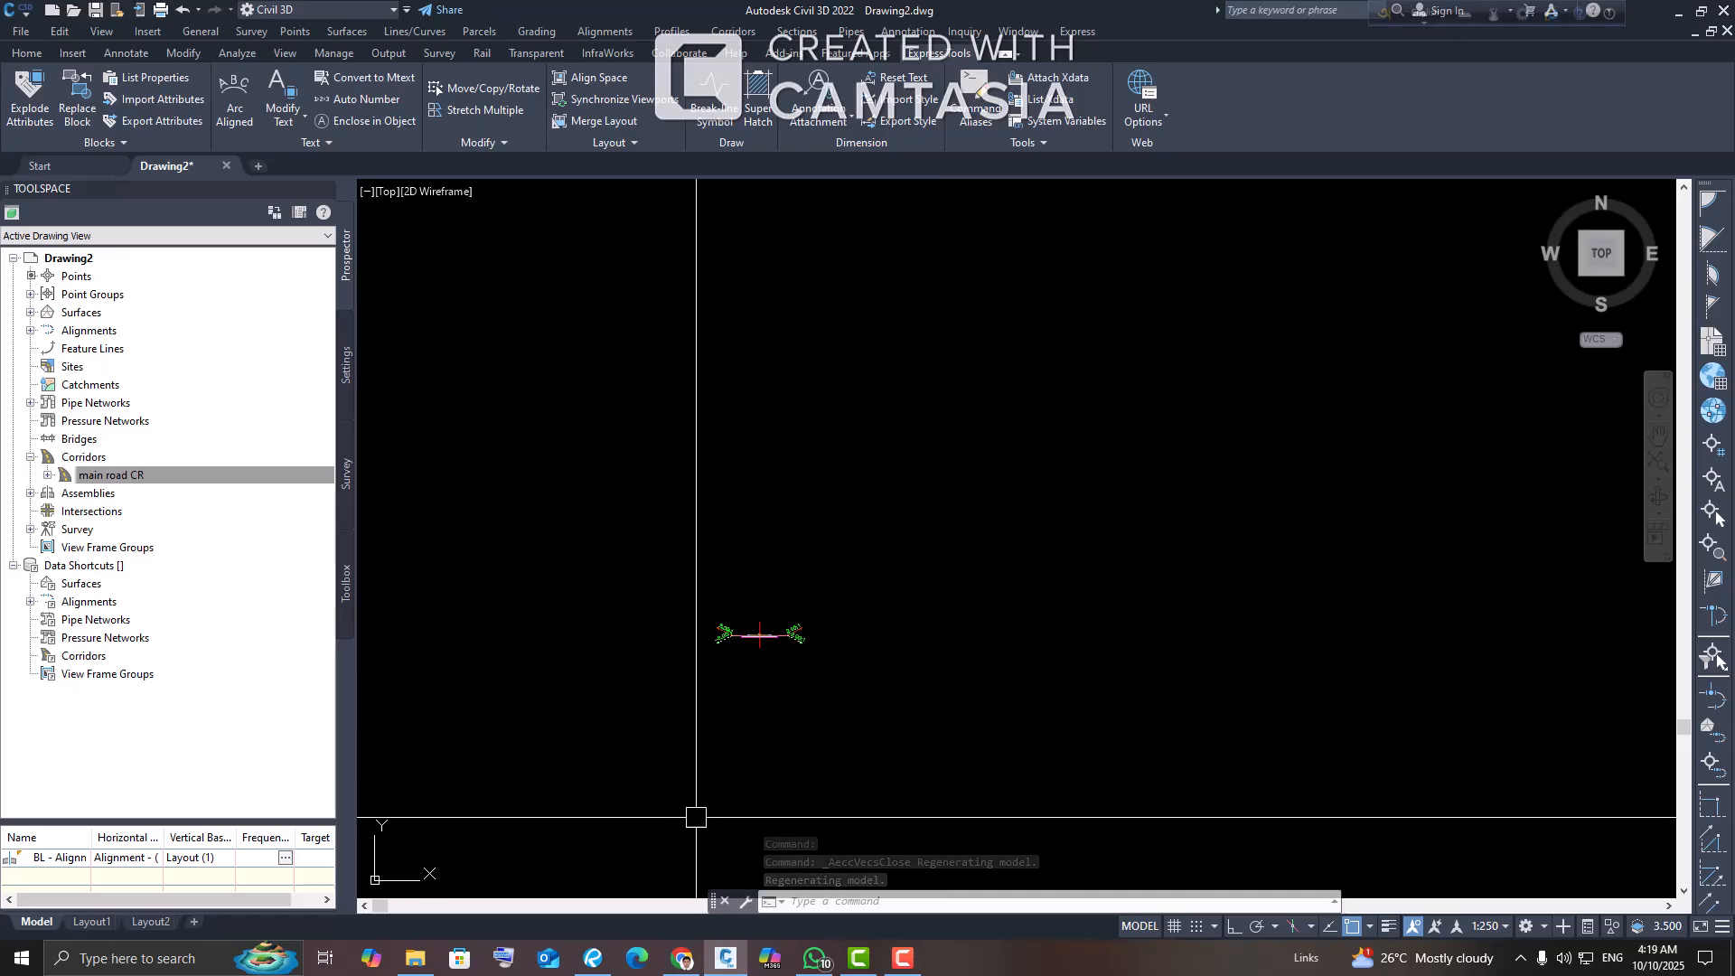
scroll(844, 503, up, 8)
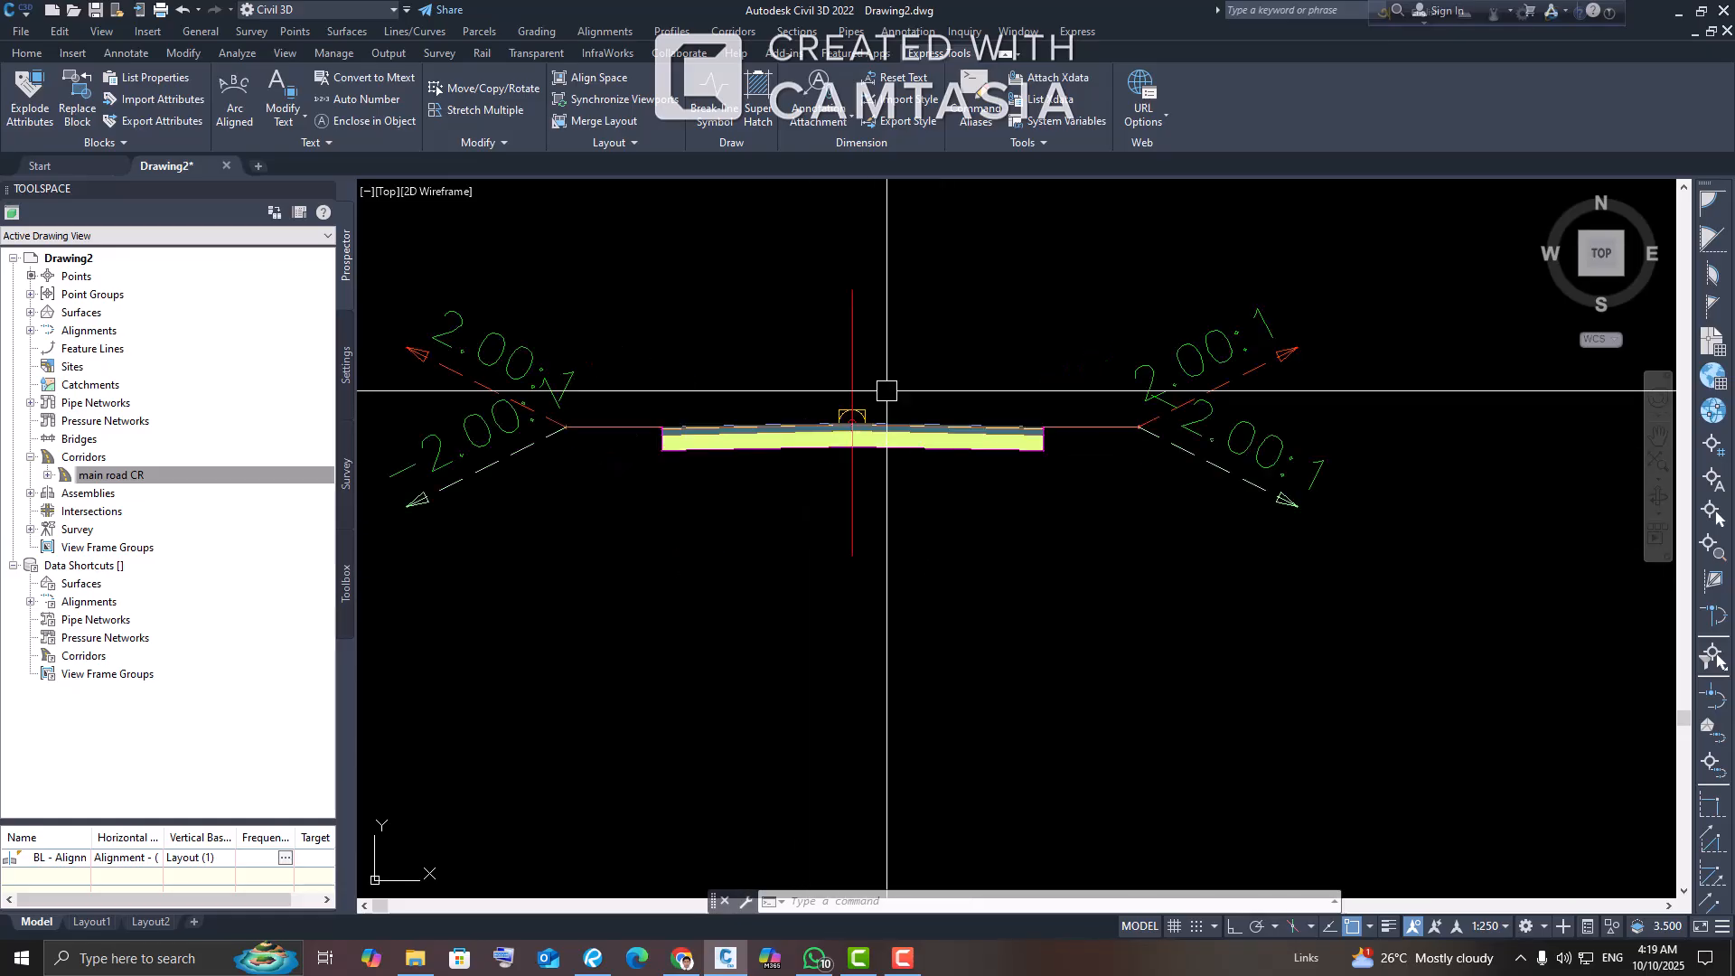
scroll(886, 390, up, 2)
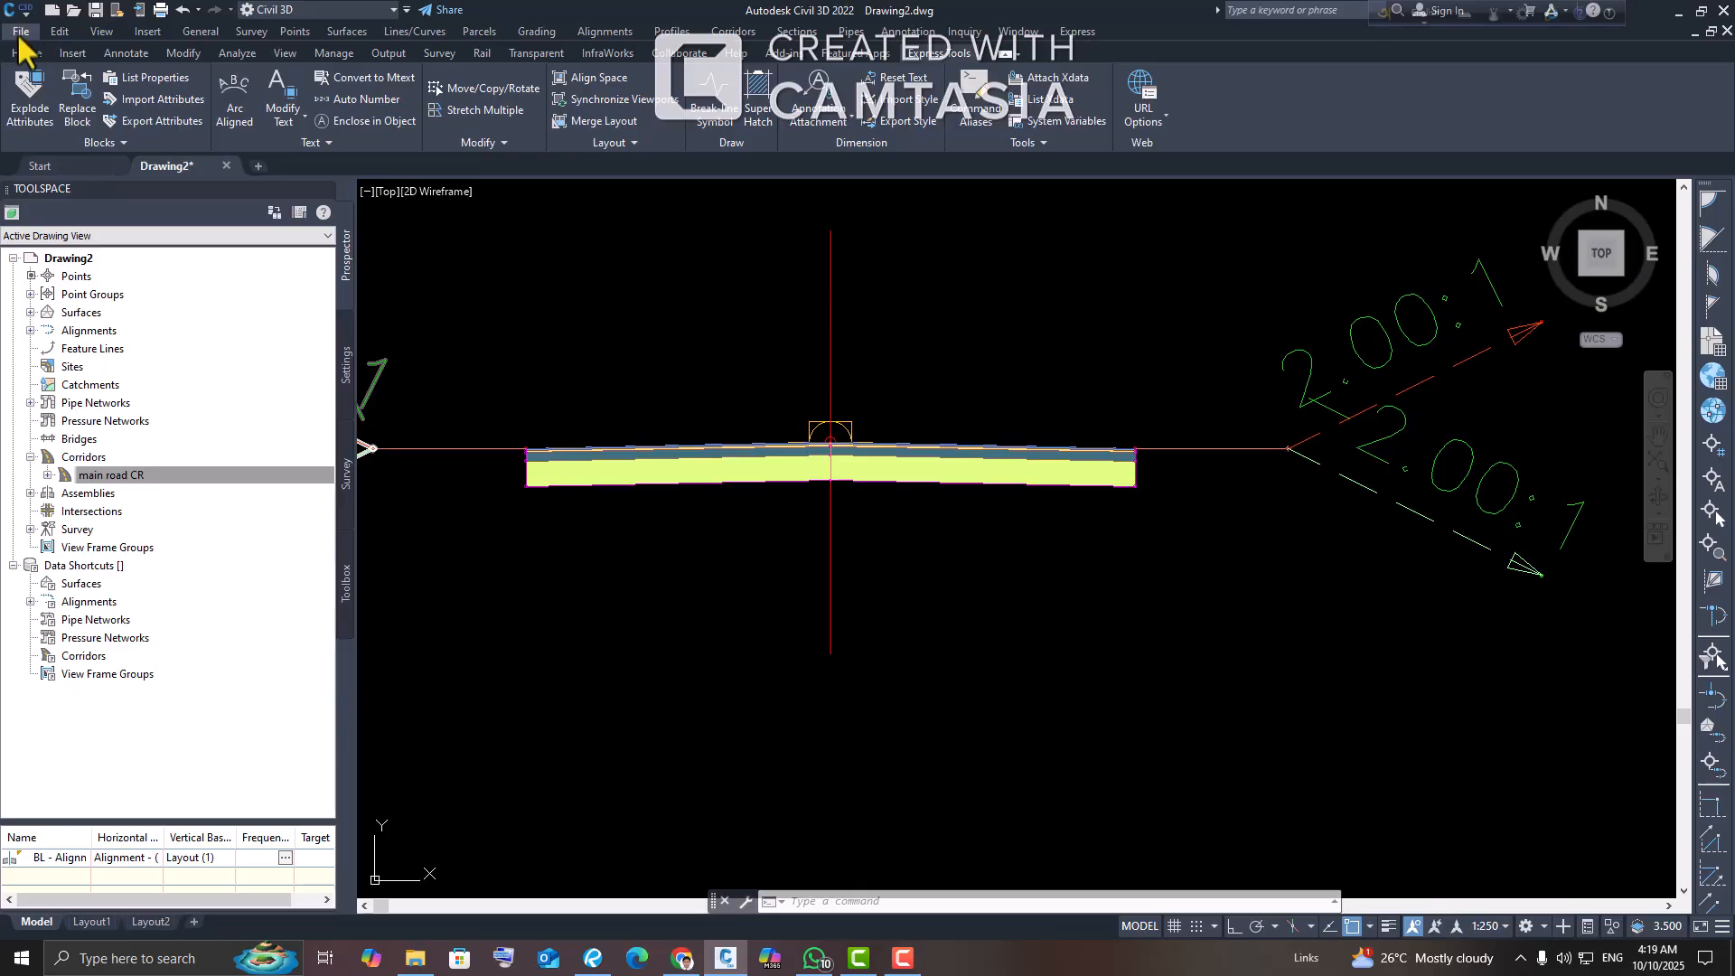
Step: Open the help page of the LaneSuperelevationAOR subassembly from the metric lanes subassemblies
key(F9)
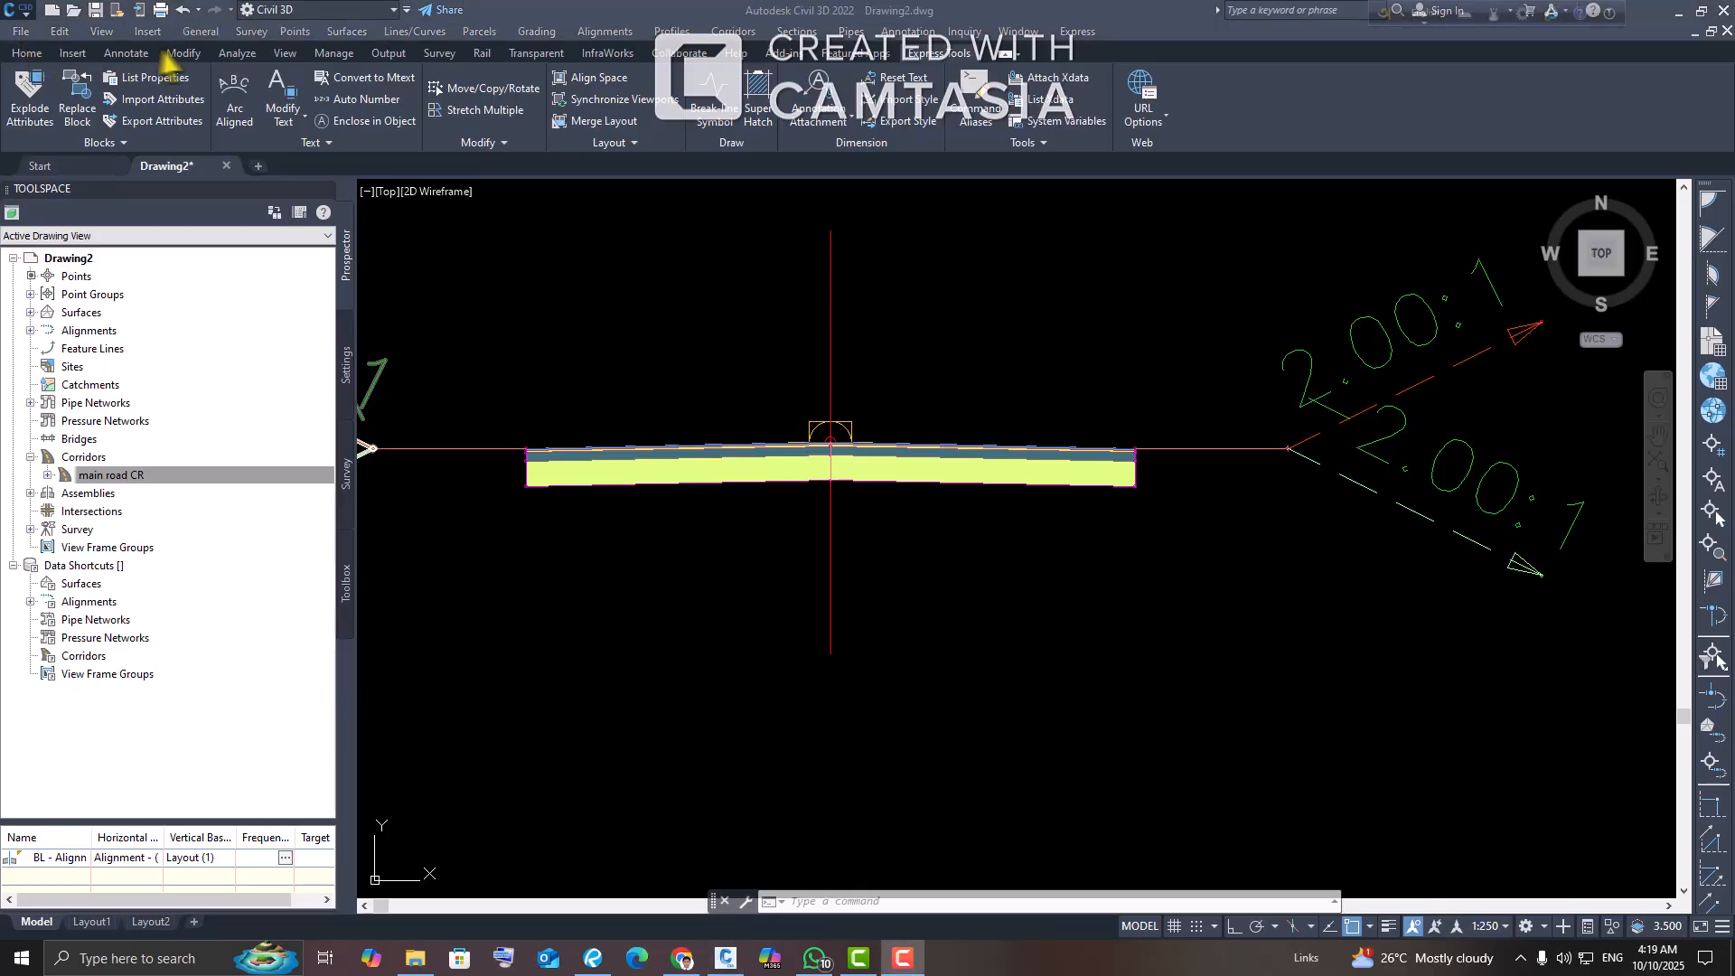
click(28, 54)
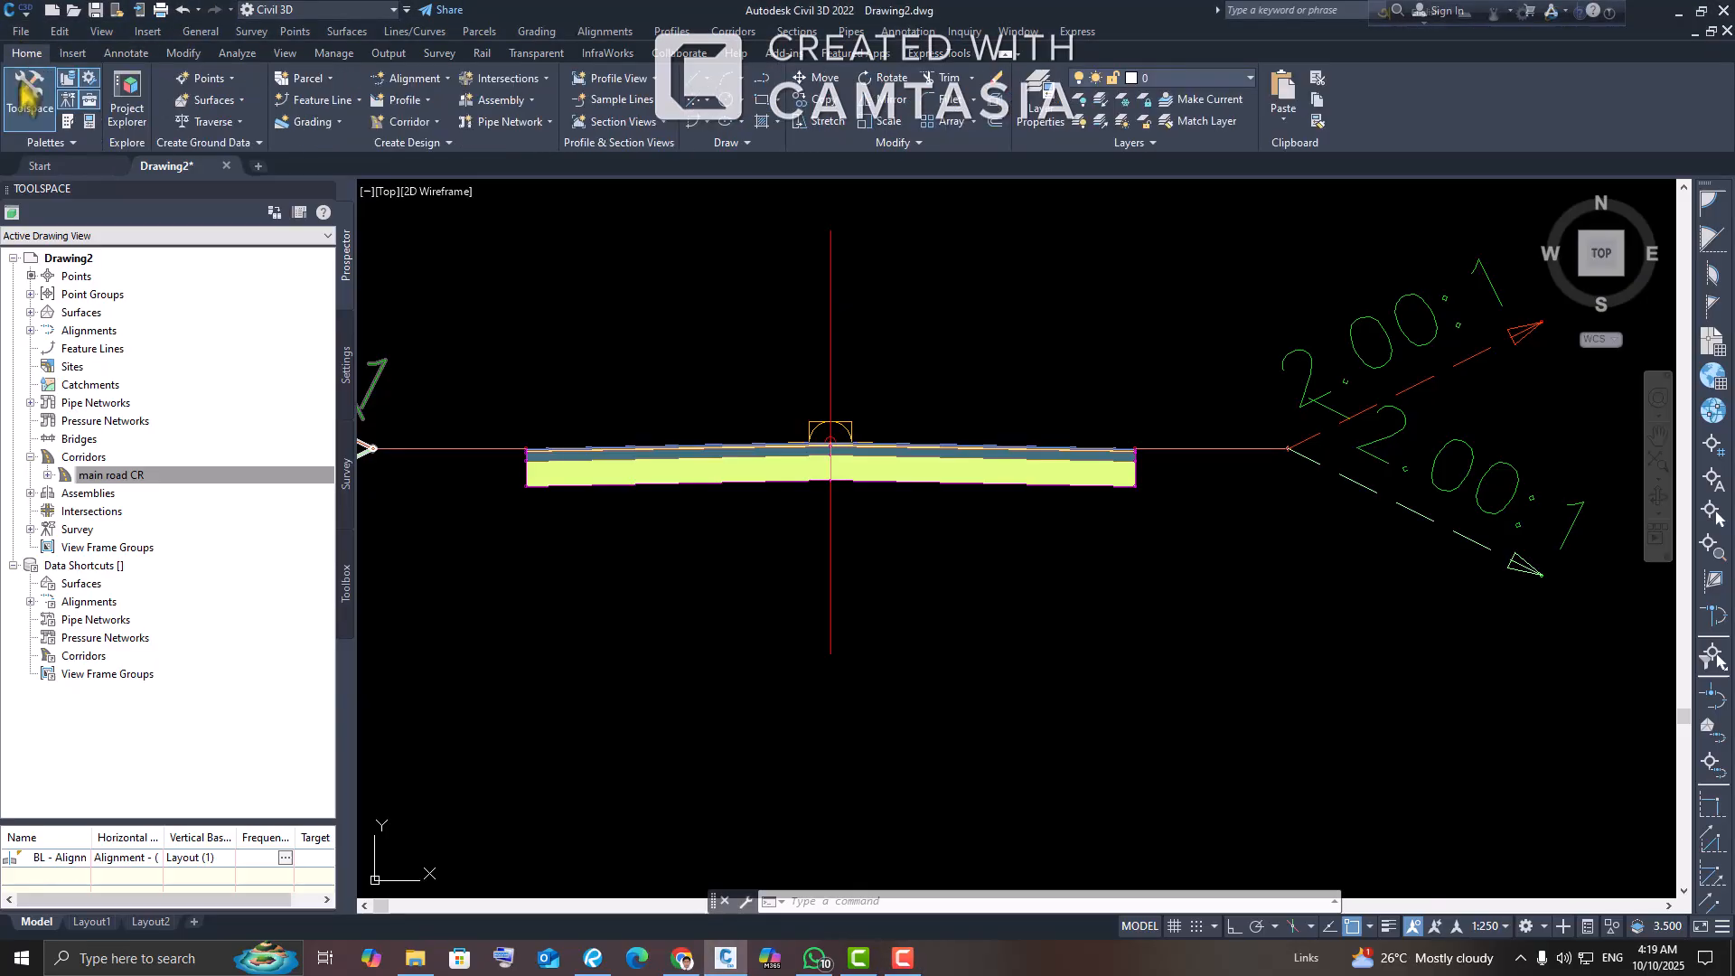
click(68, 122)
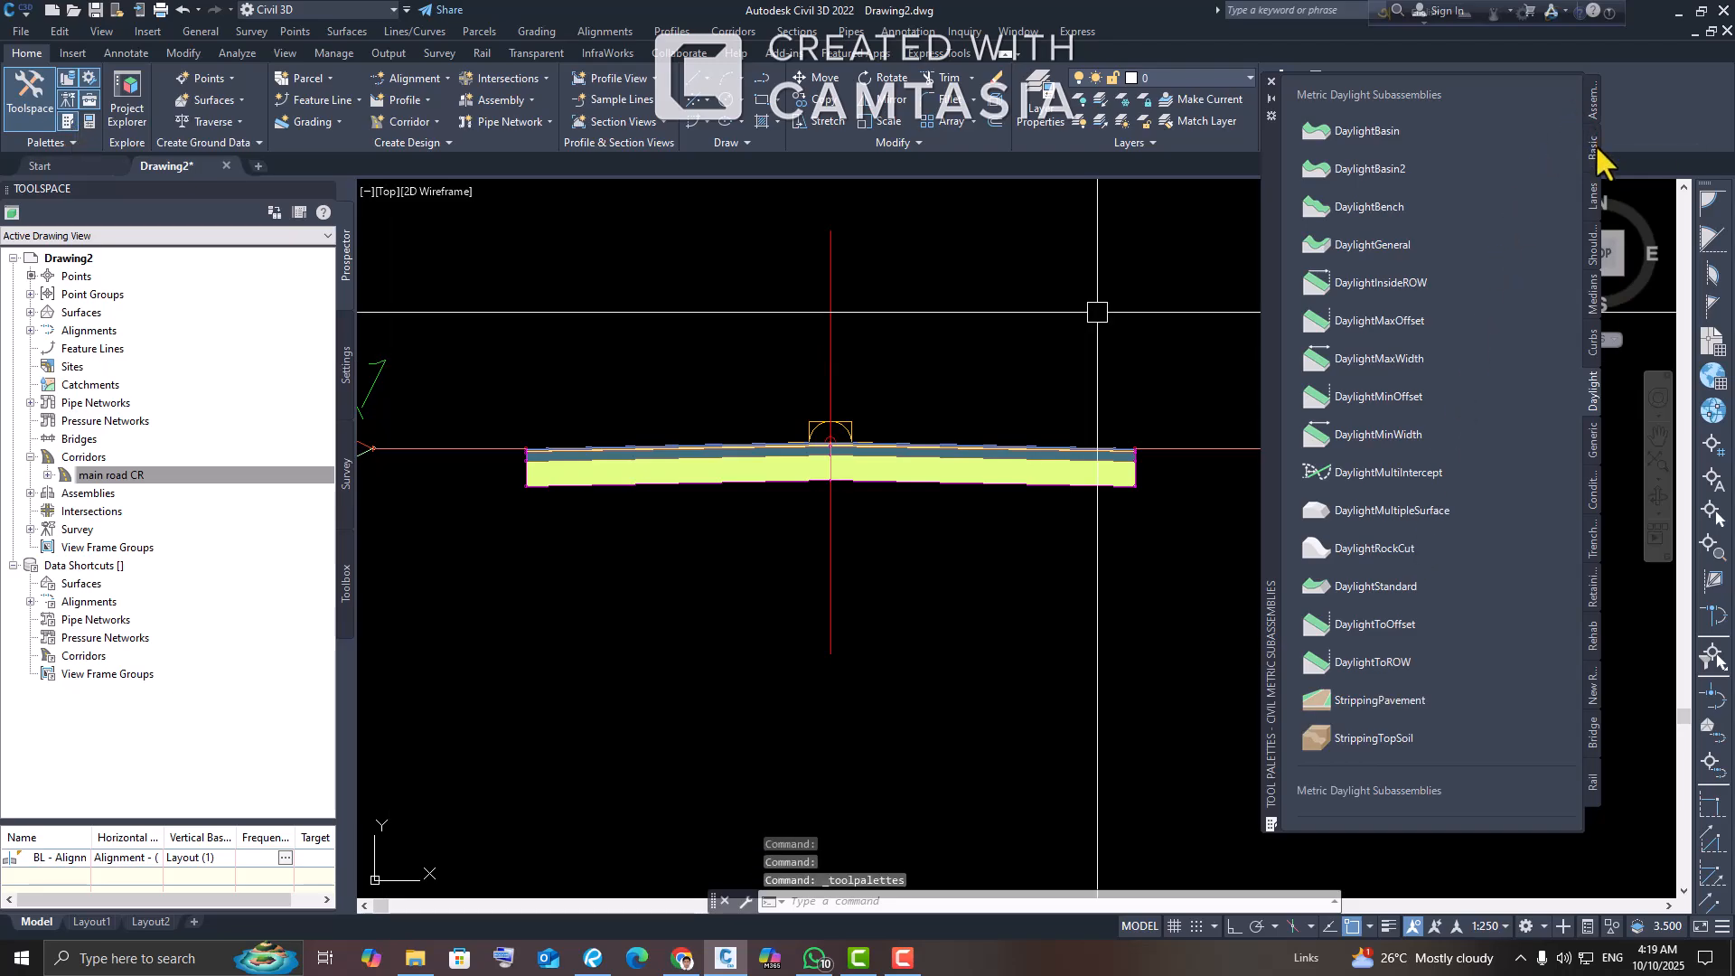
click(1595, 197)
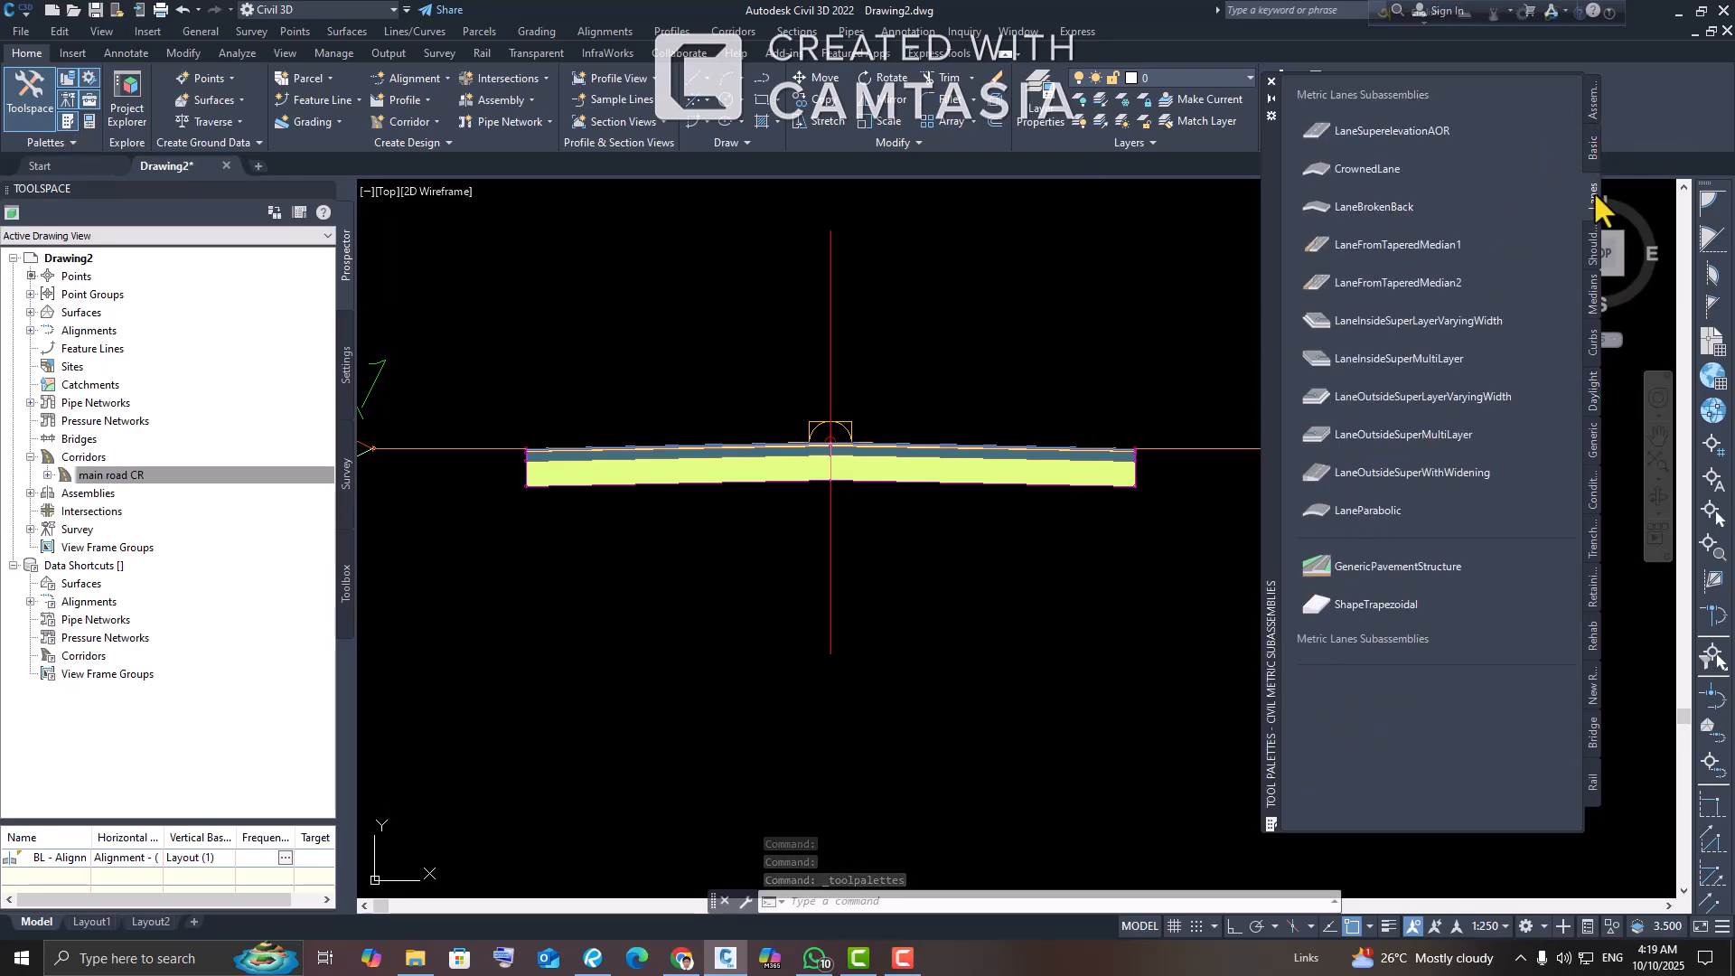
right_click(1424, 128)
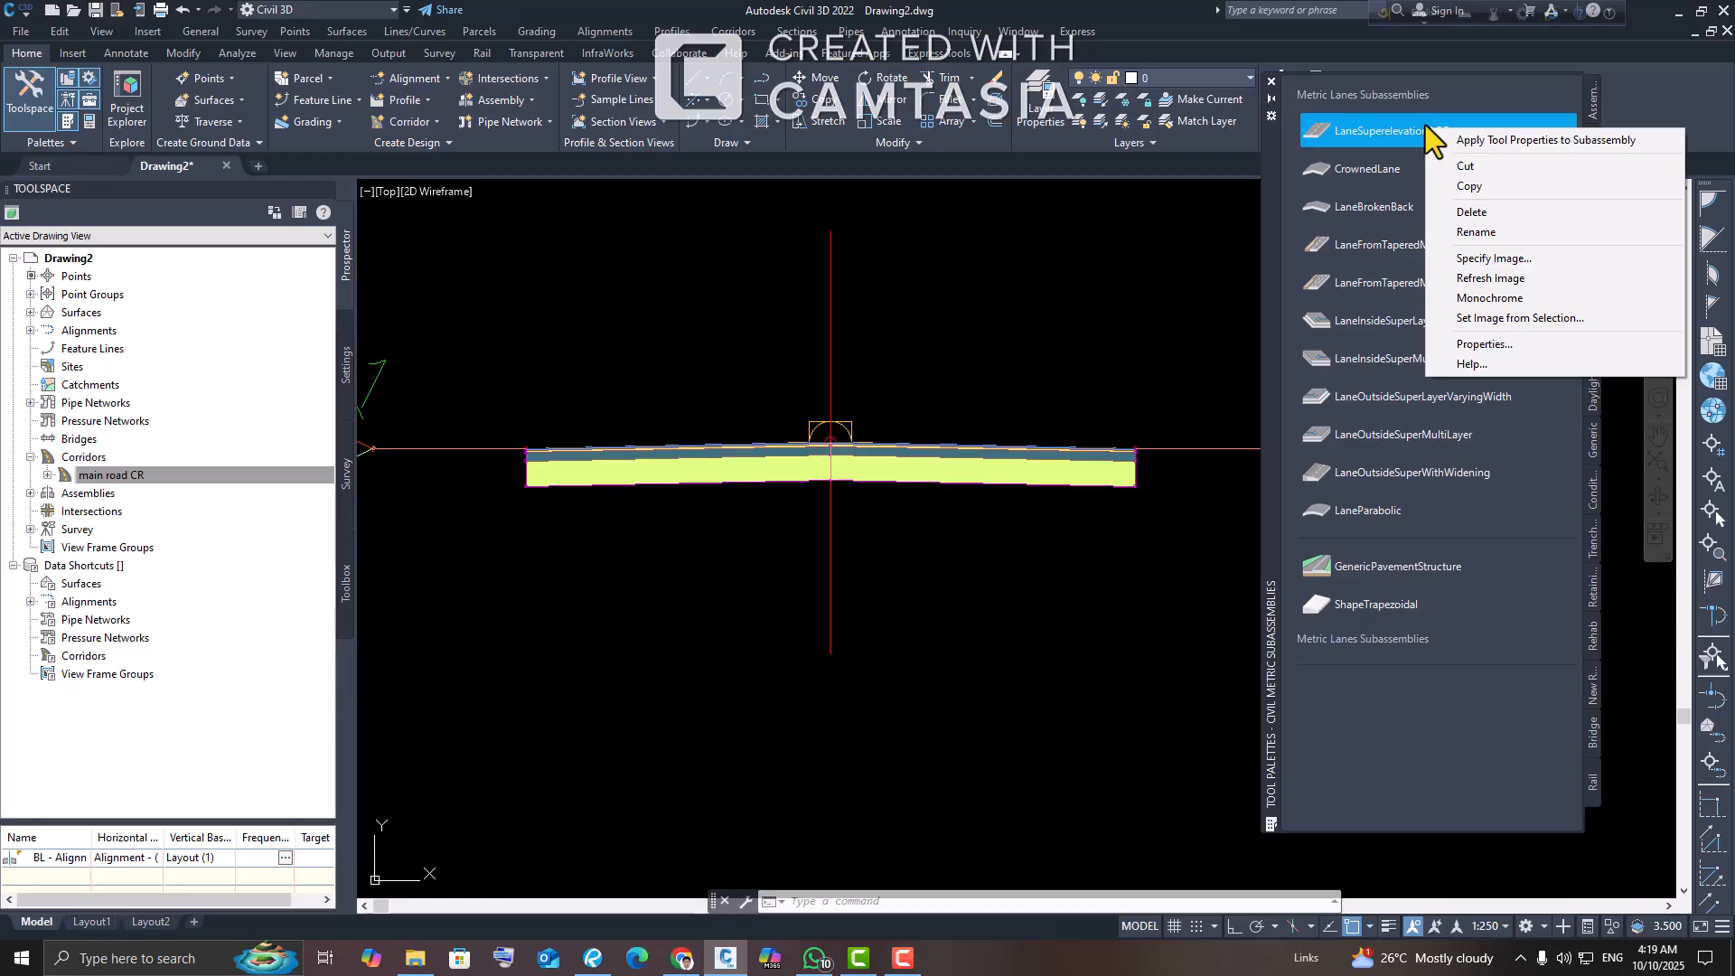
click(1504, 361)
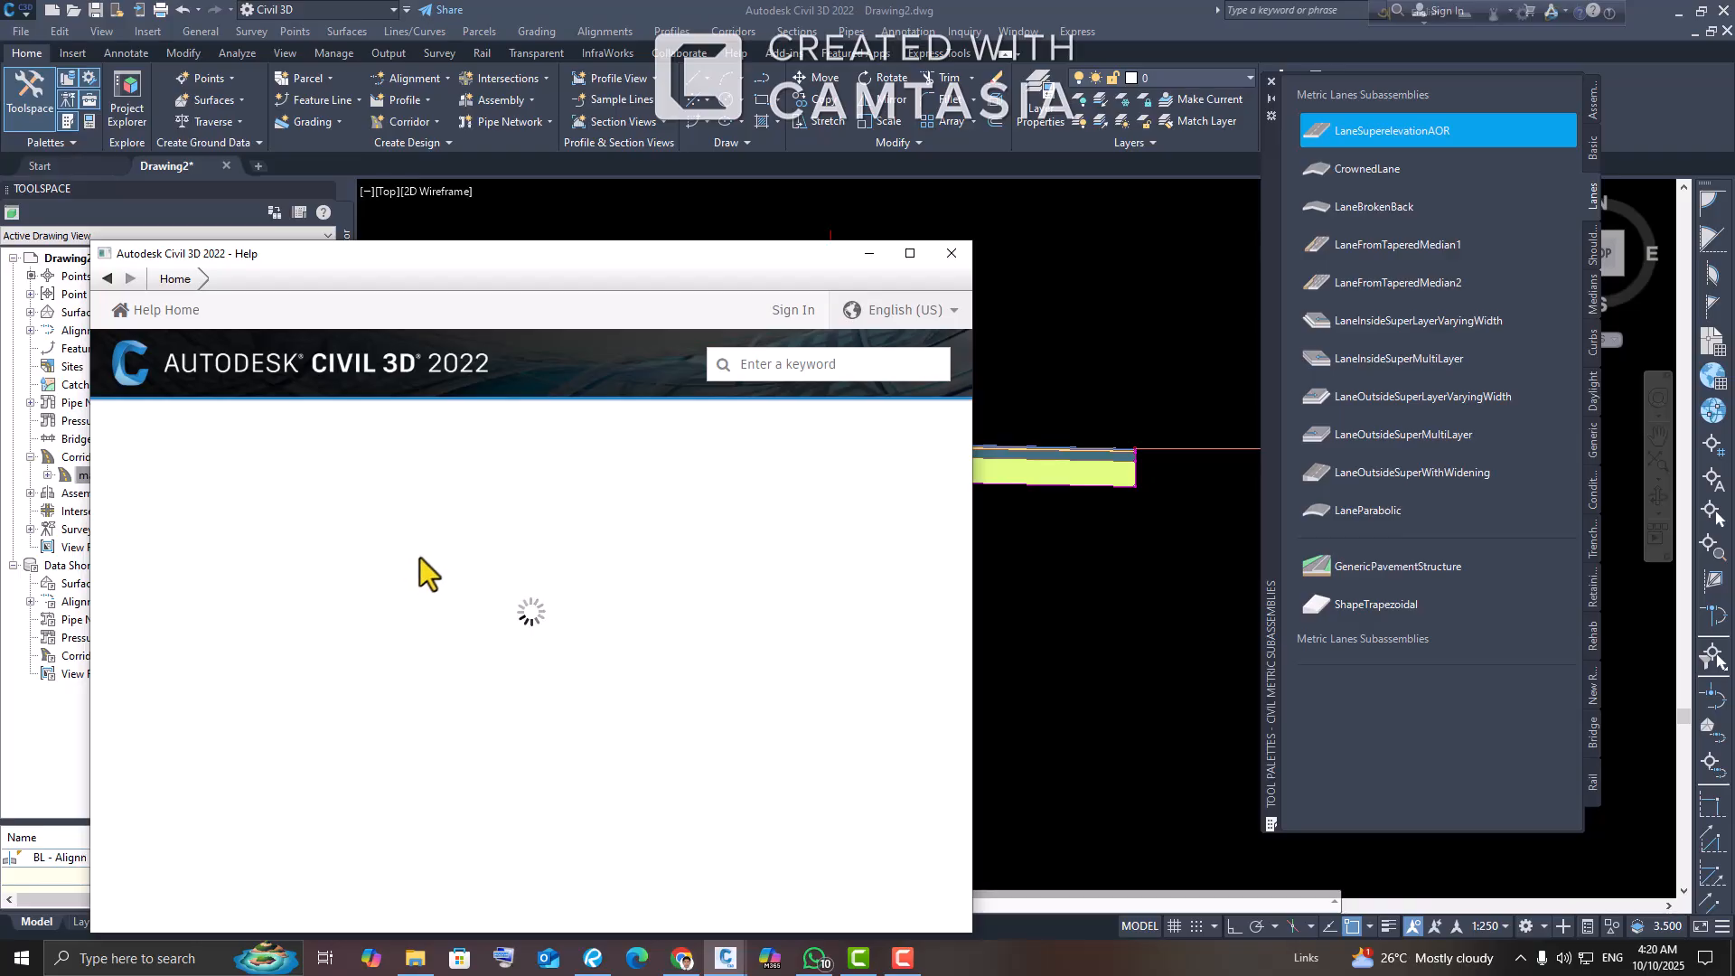
Step: Read the diagrams, attachment description and input parameters in the LaneSuperelevationAOR help, and close the help window
scroll(422, 555, down, 6)
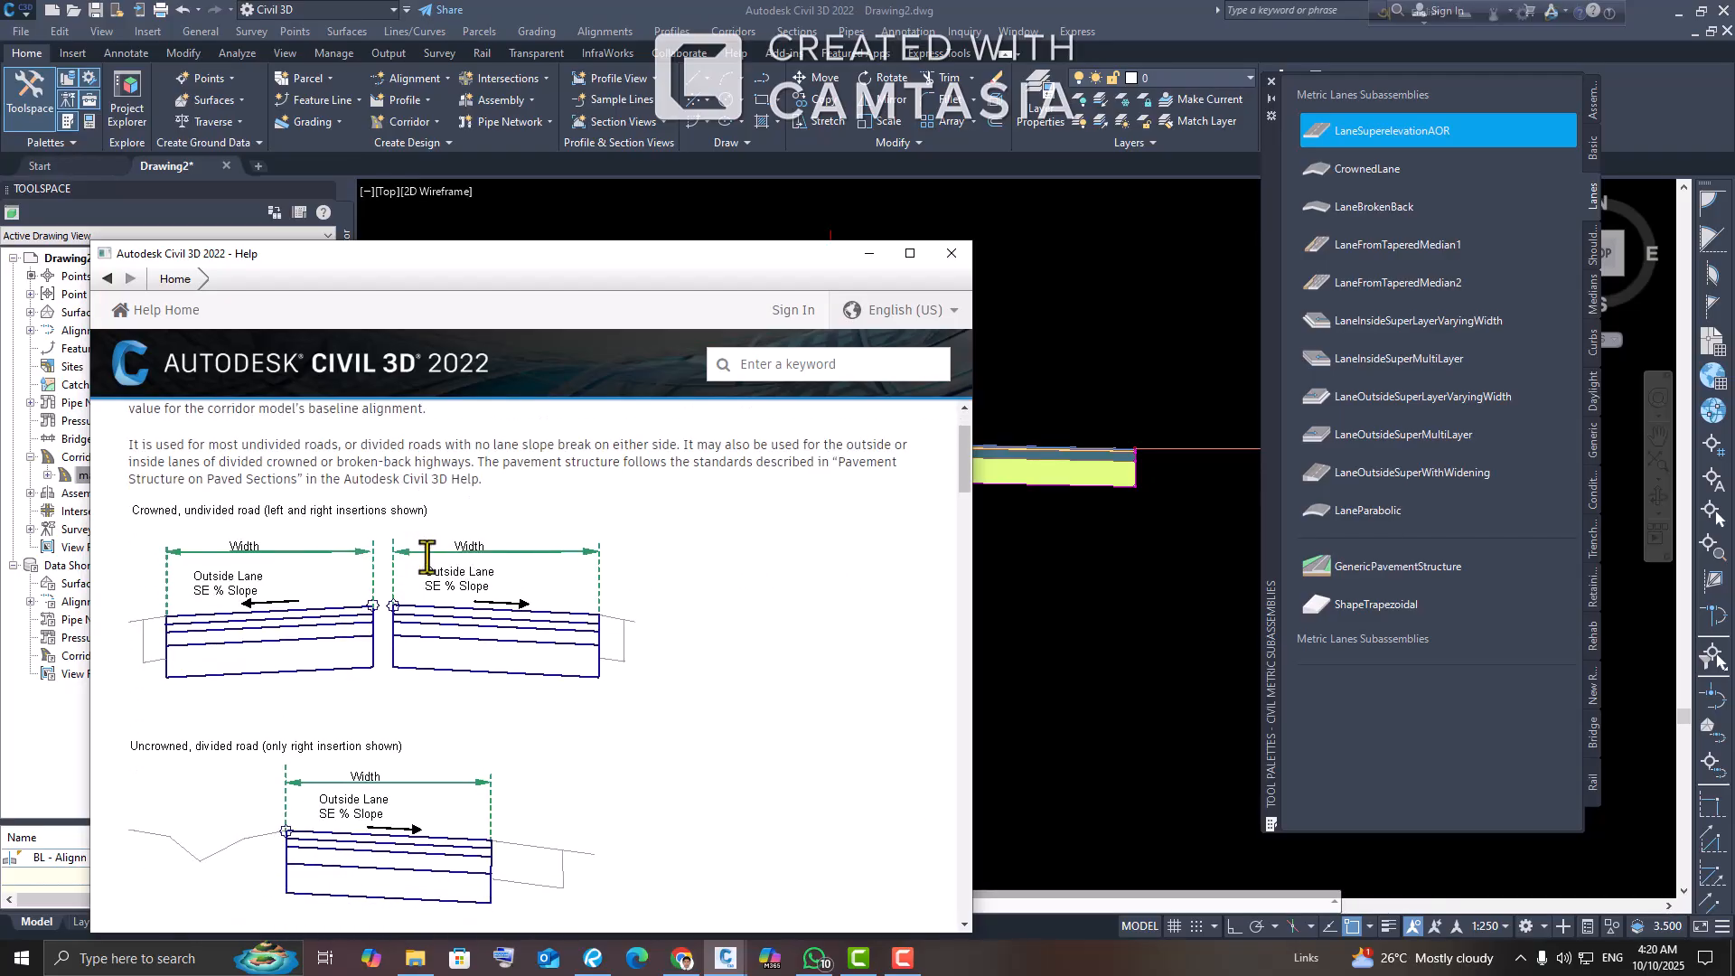
scroll(426, 558, down, 1)
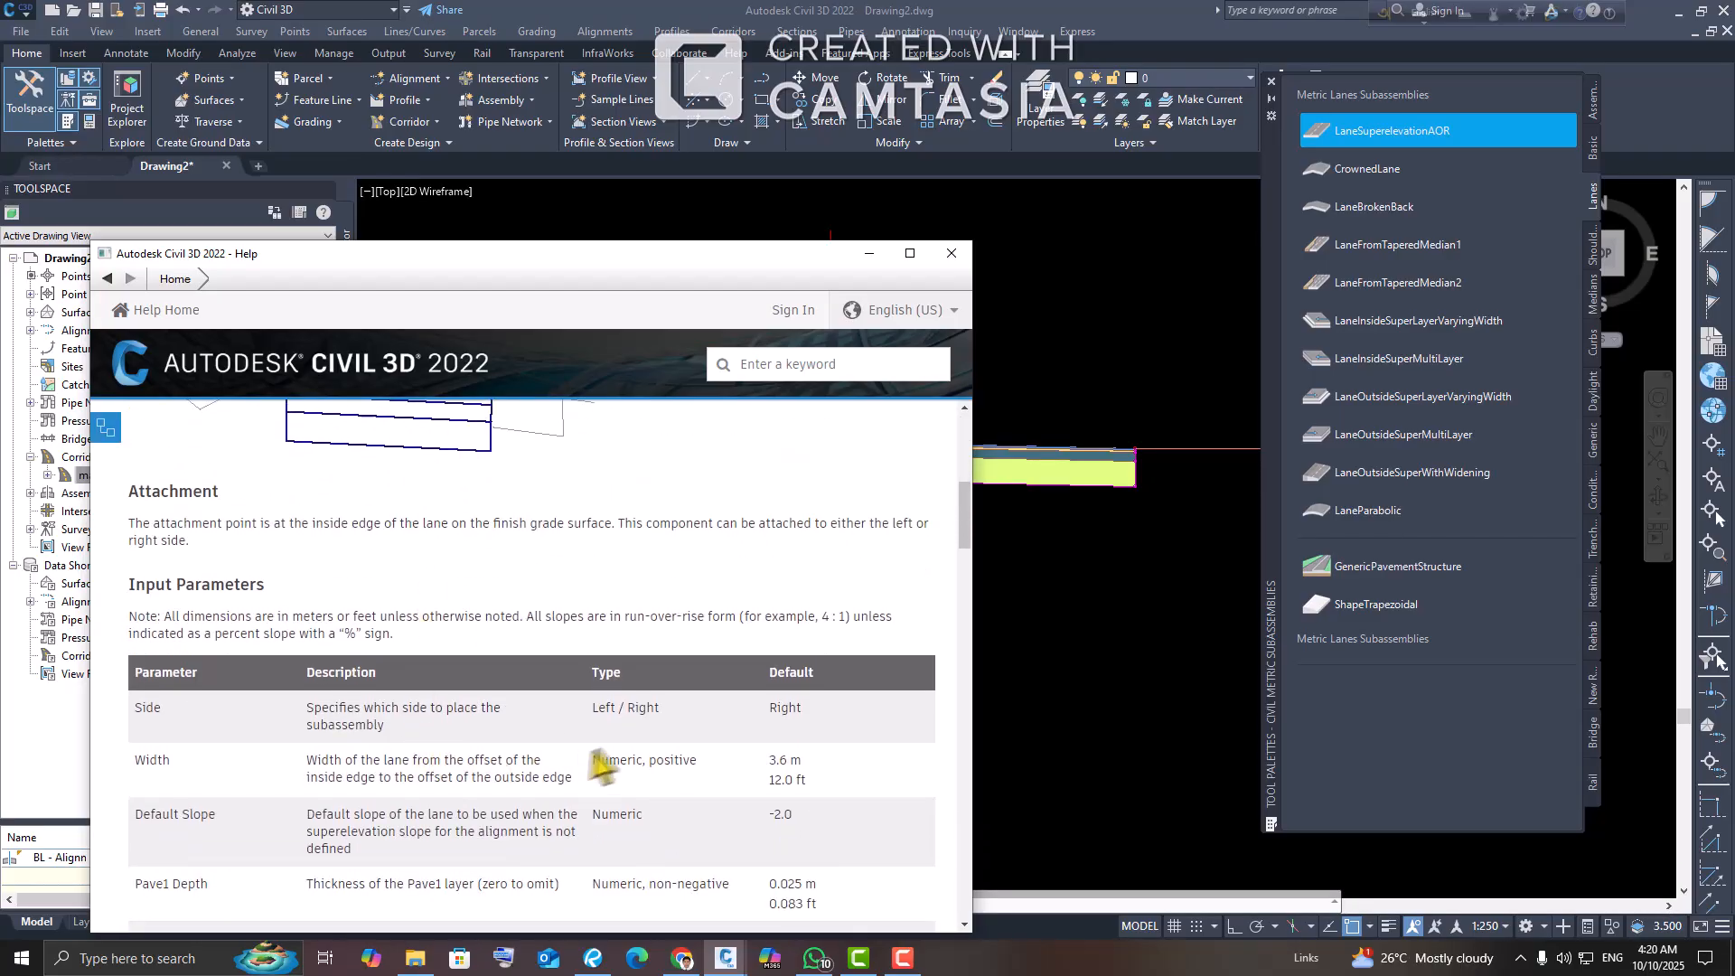
scroll(649, 795, down, 2)
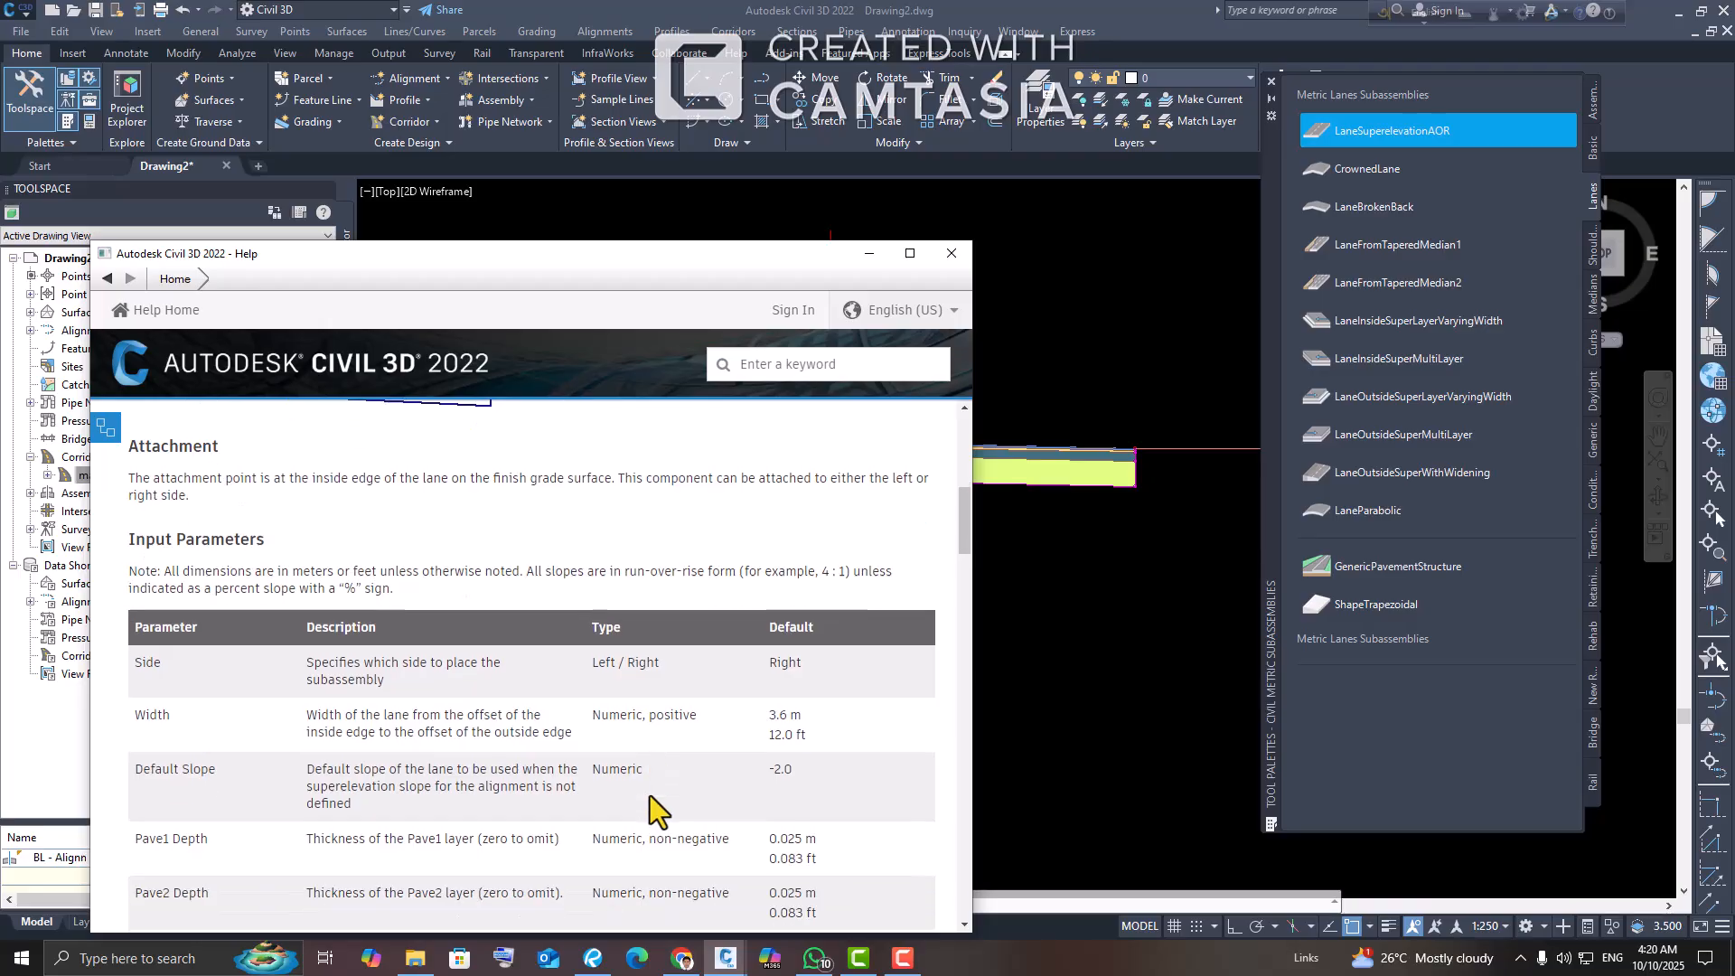
scroll(822, 743, down, 3)
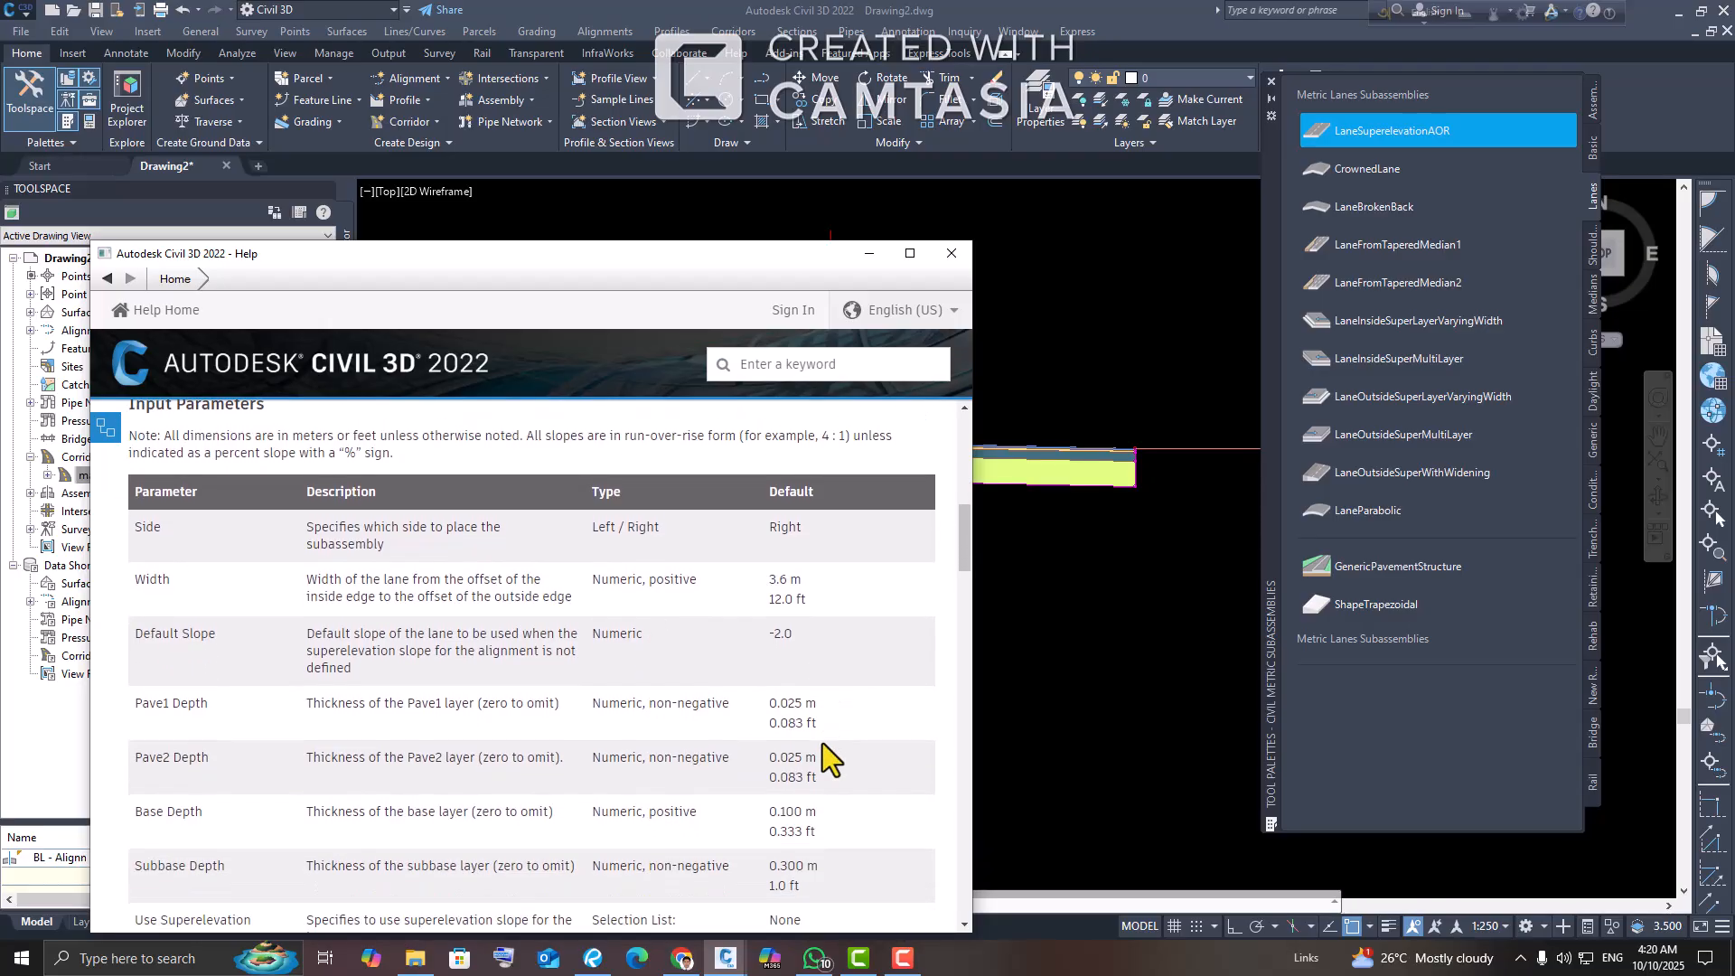
scroll(817, 663, up, 2)
scroll(453, 625, up, 2)
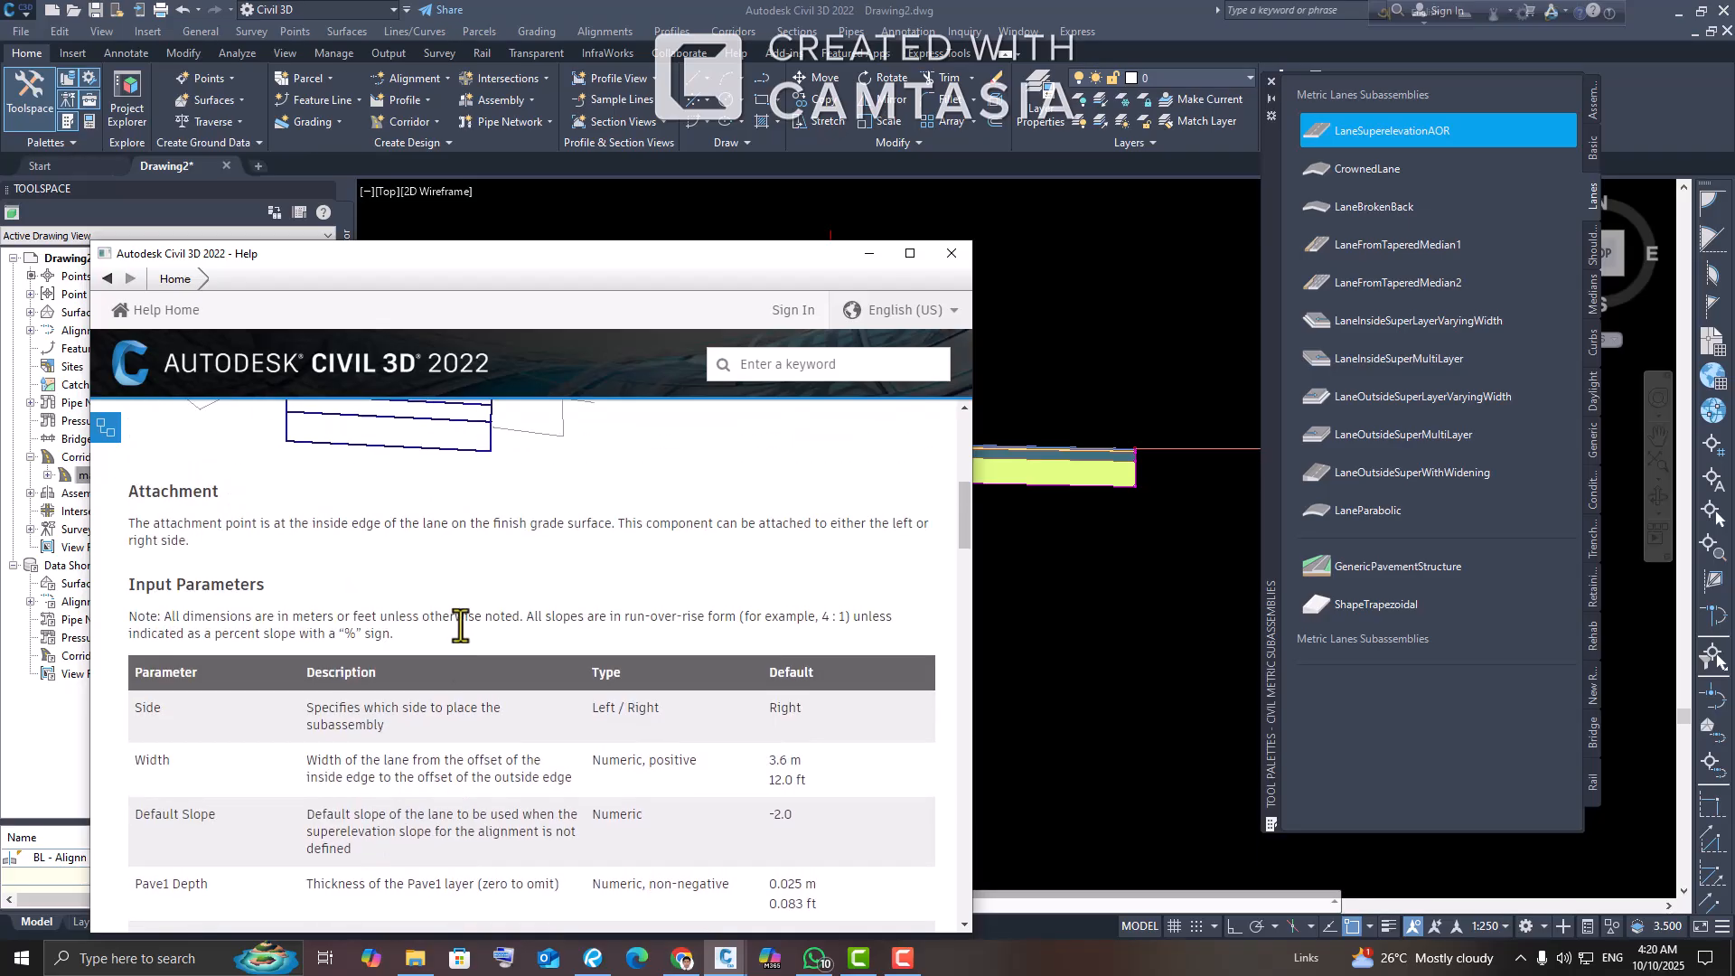
scroll(459, 626, up, 5)
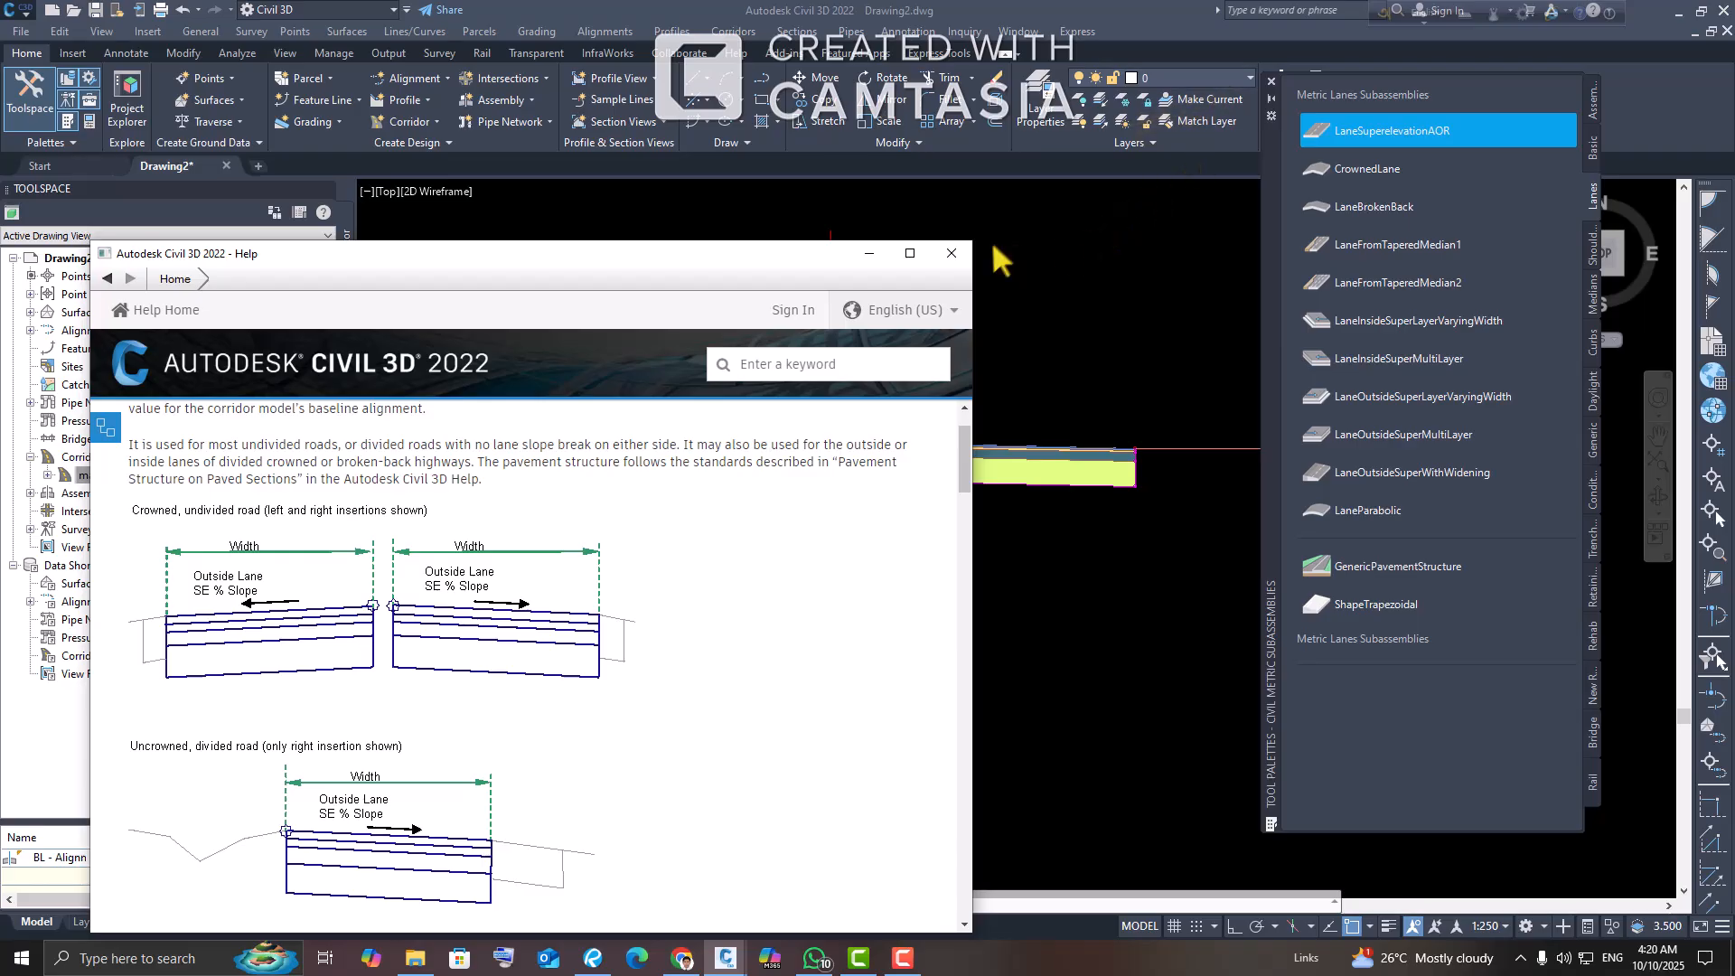
click(963, 254)
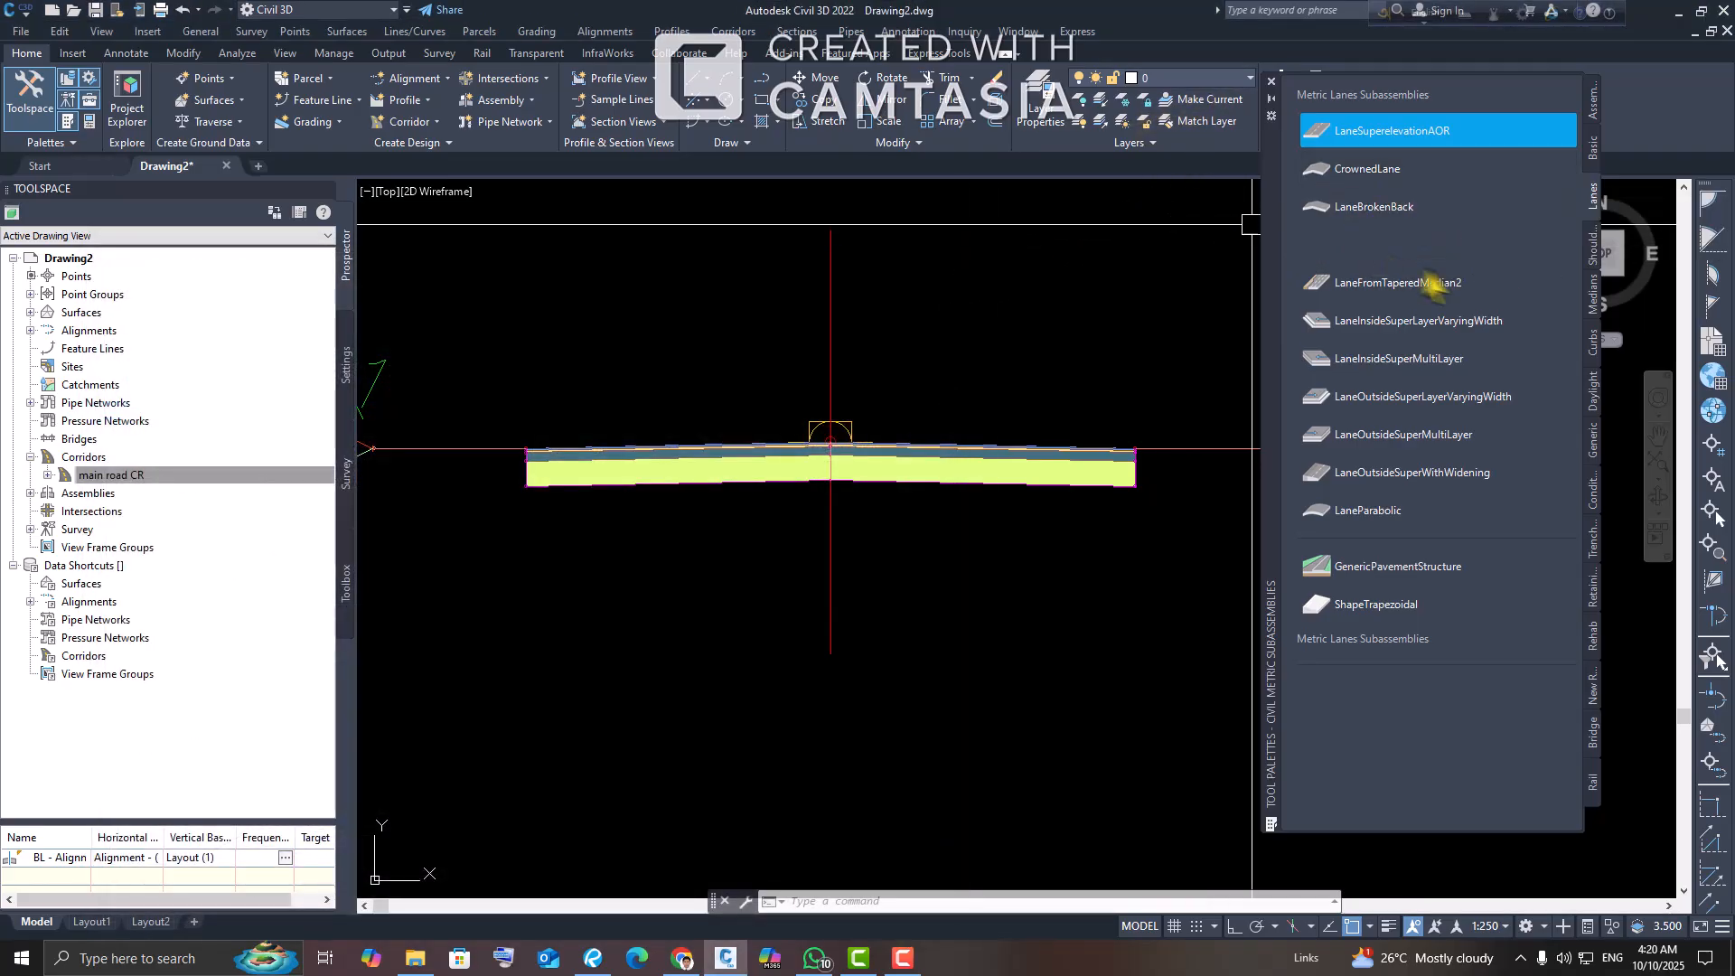
click(1400, 165)
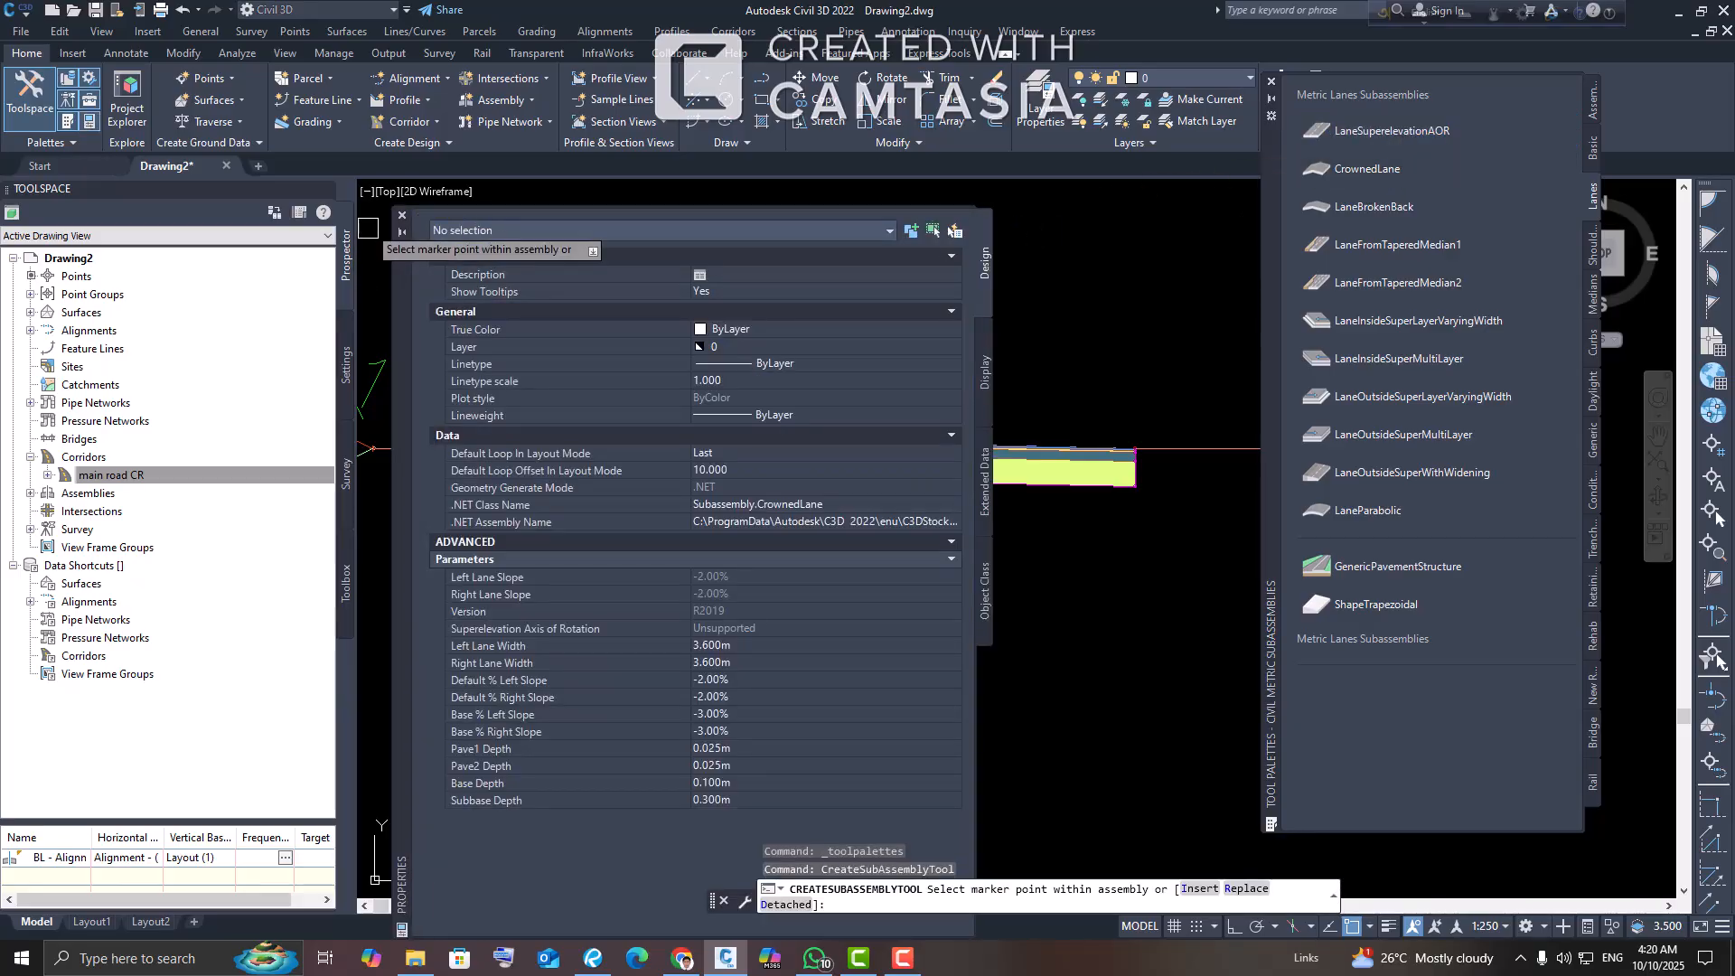
click(402, 215)
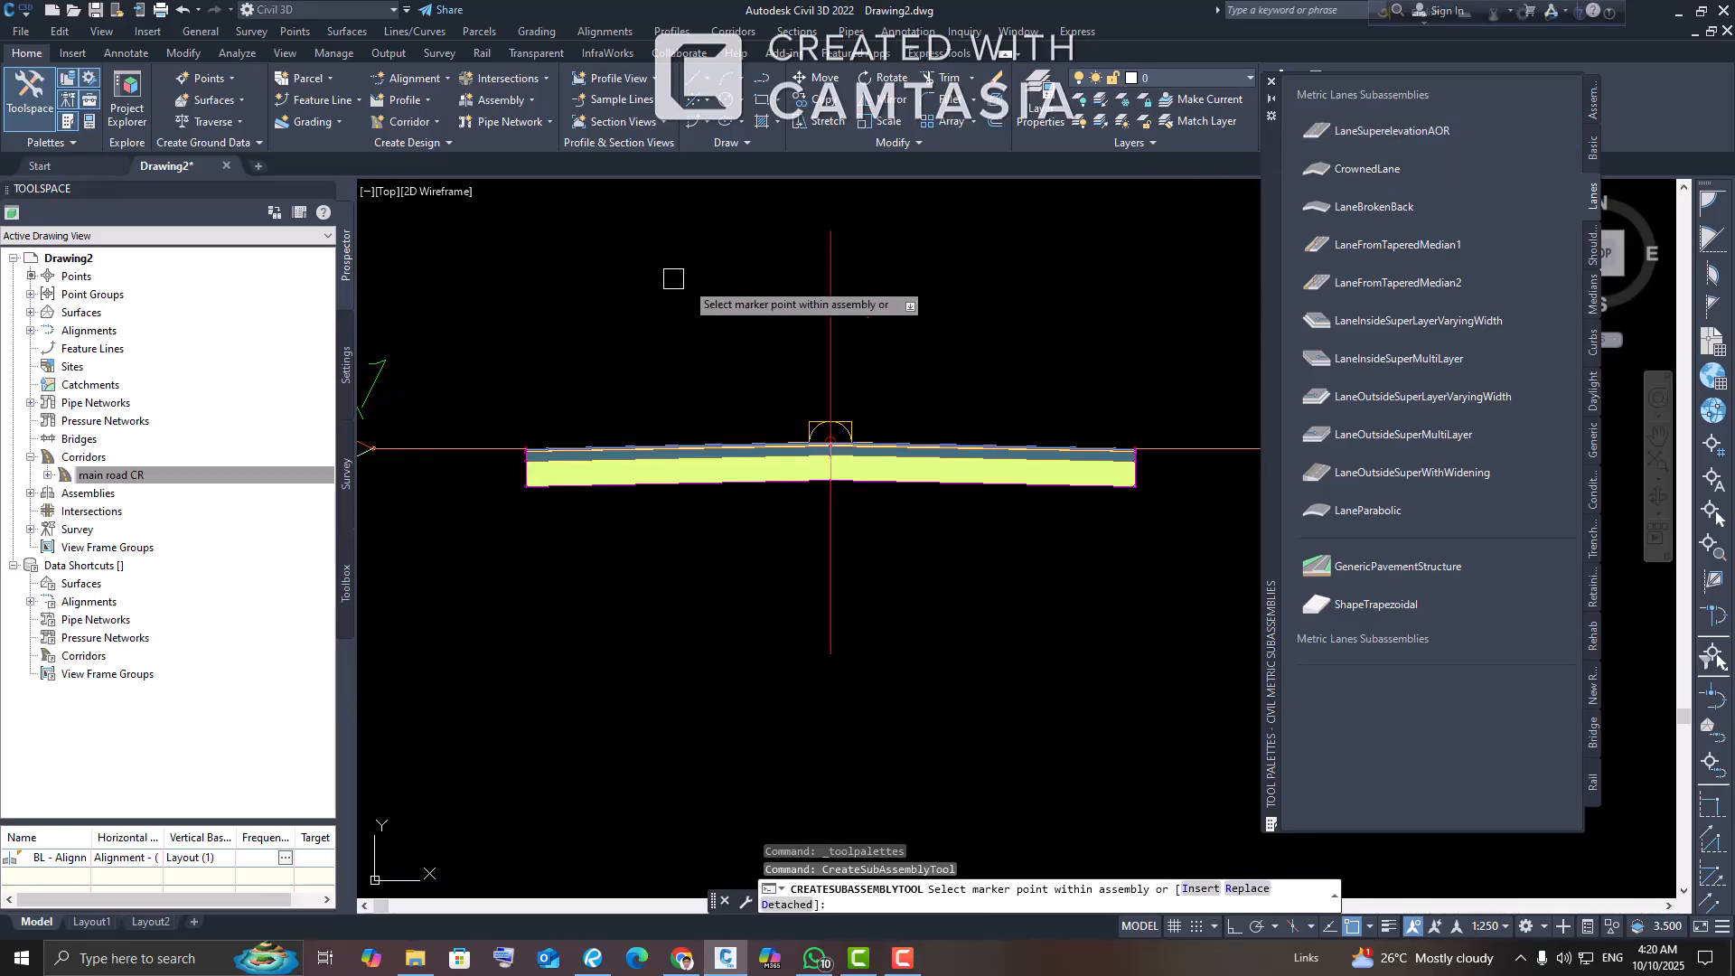
key(Escape)
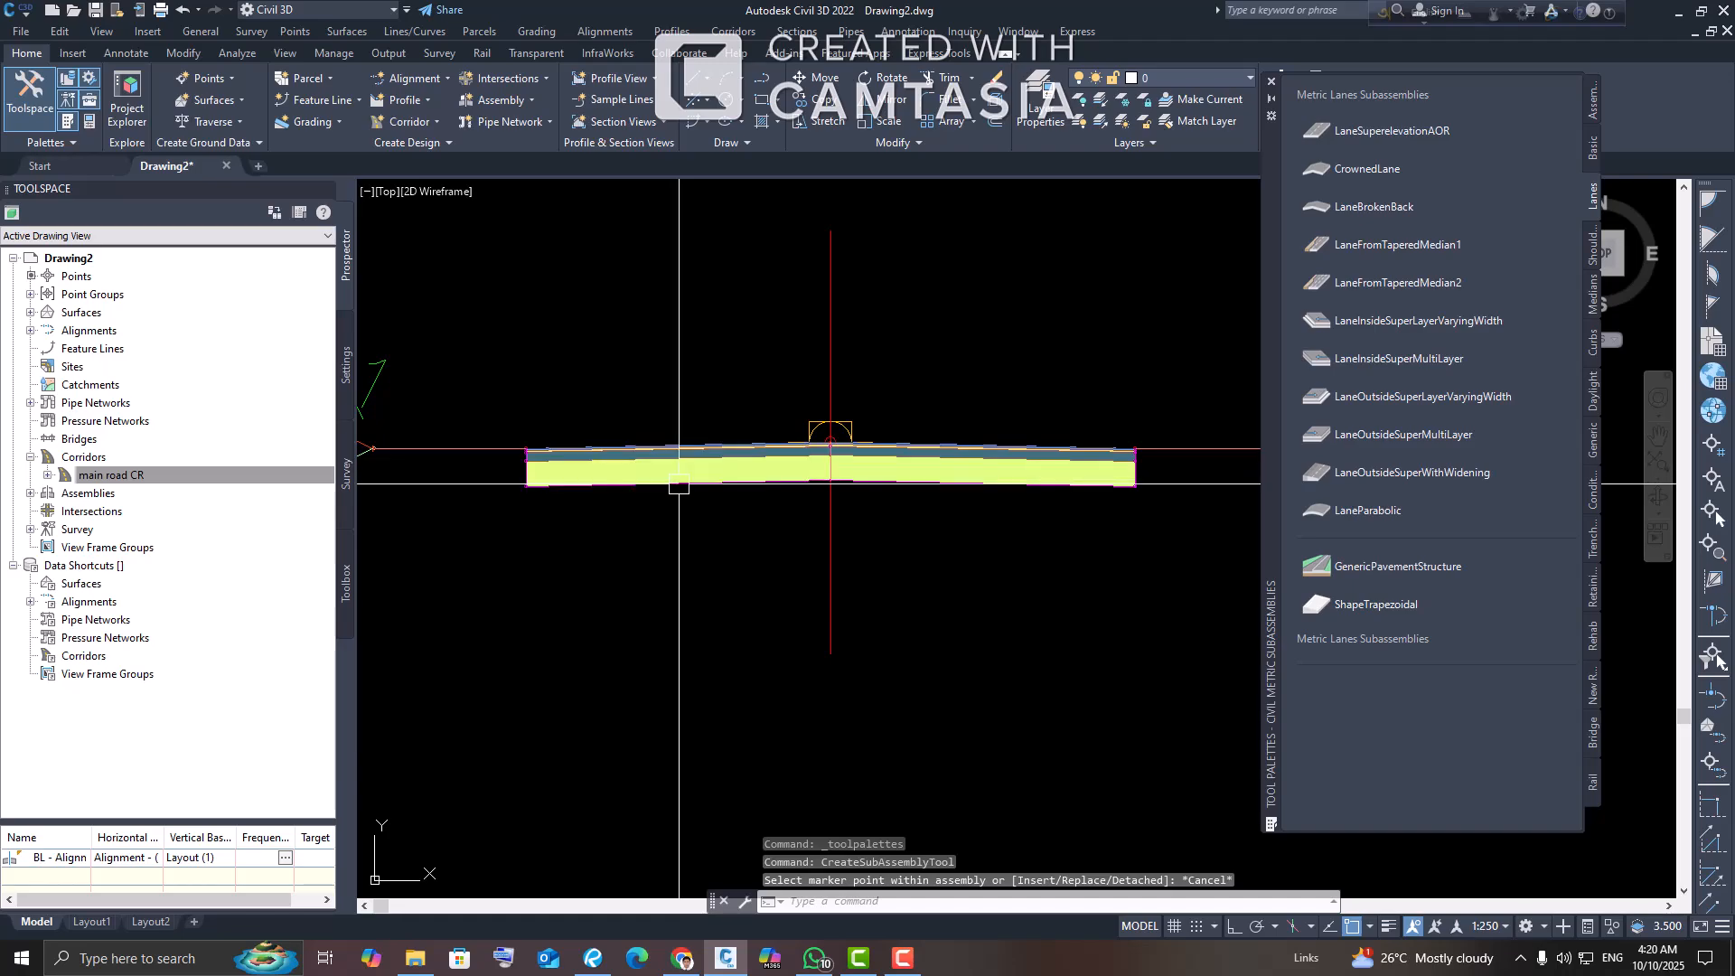
Step: Inspect the left LaneFromTaperedMedian1 input values in the road assembly's construction properties, and close the properties dialog and the subassembly palette
click(678, 483)
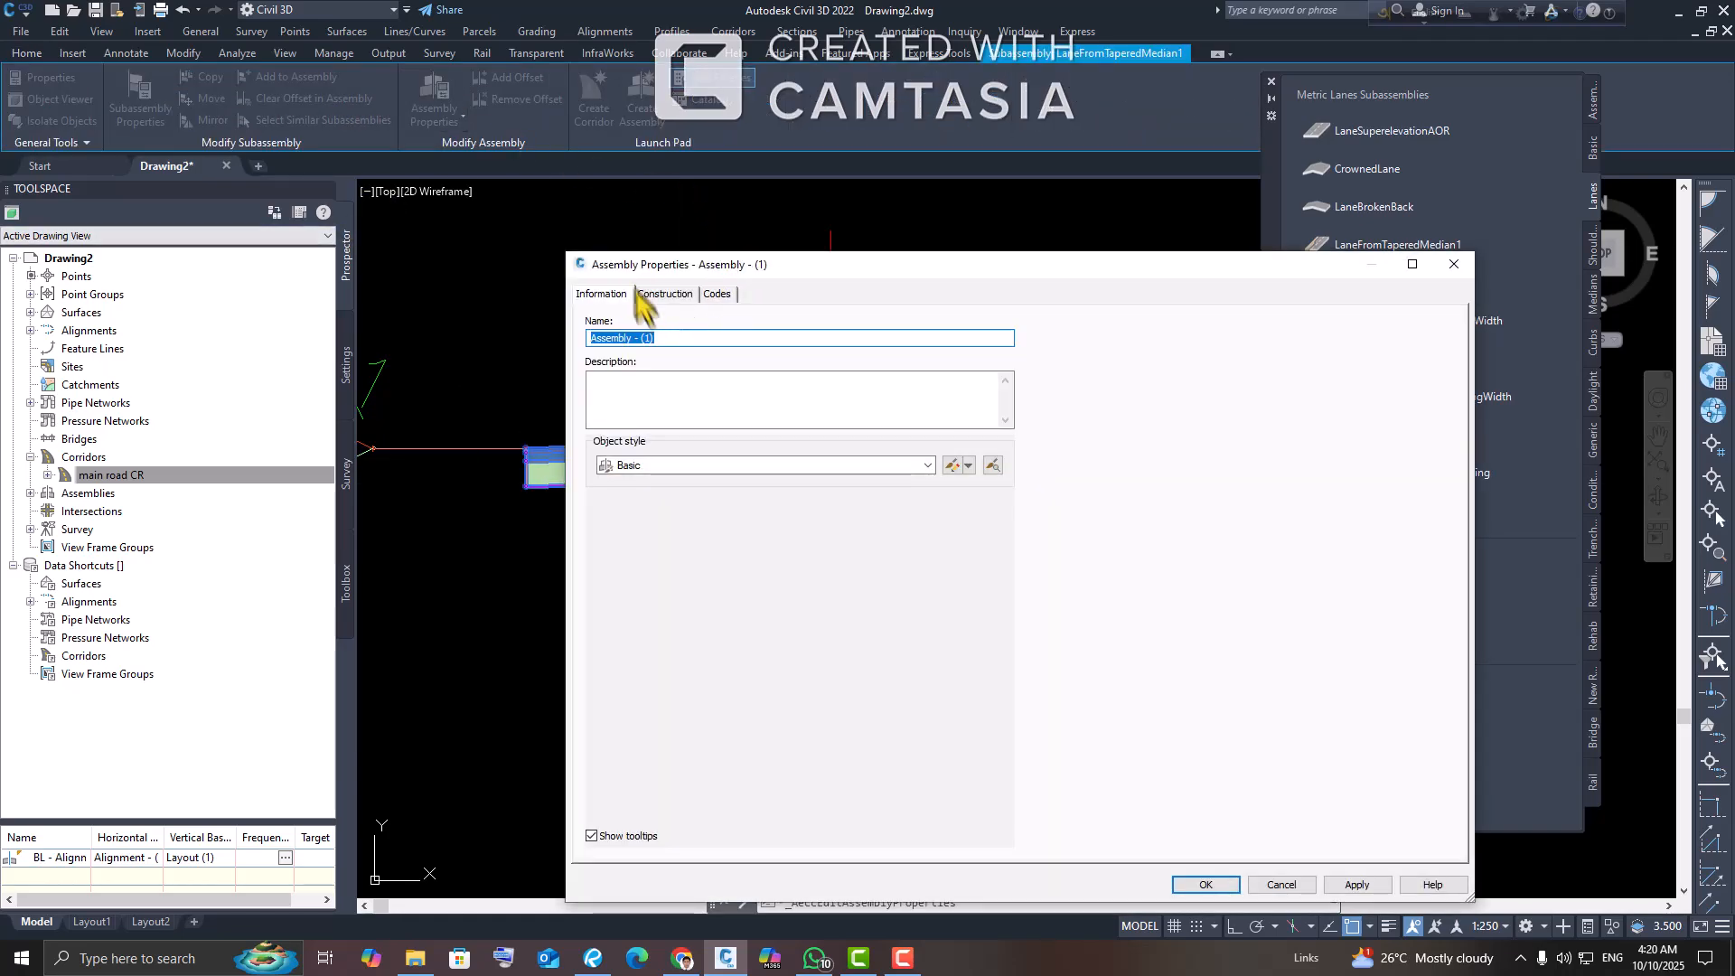
click(664, 294)
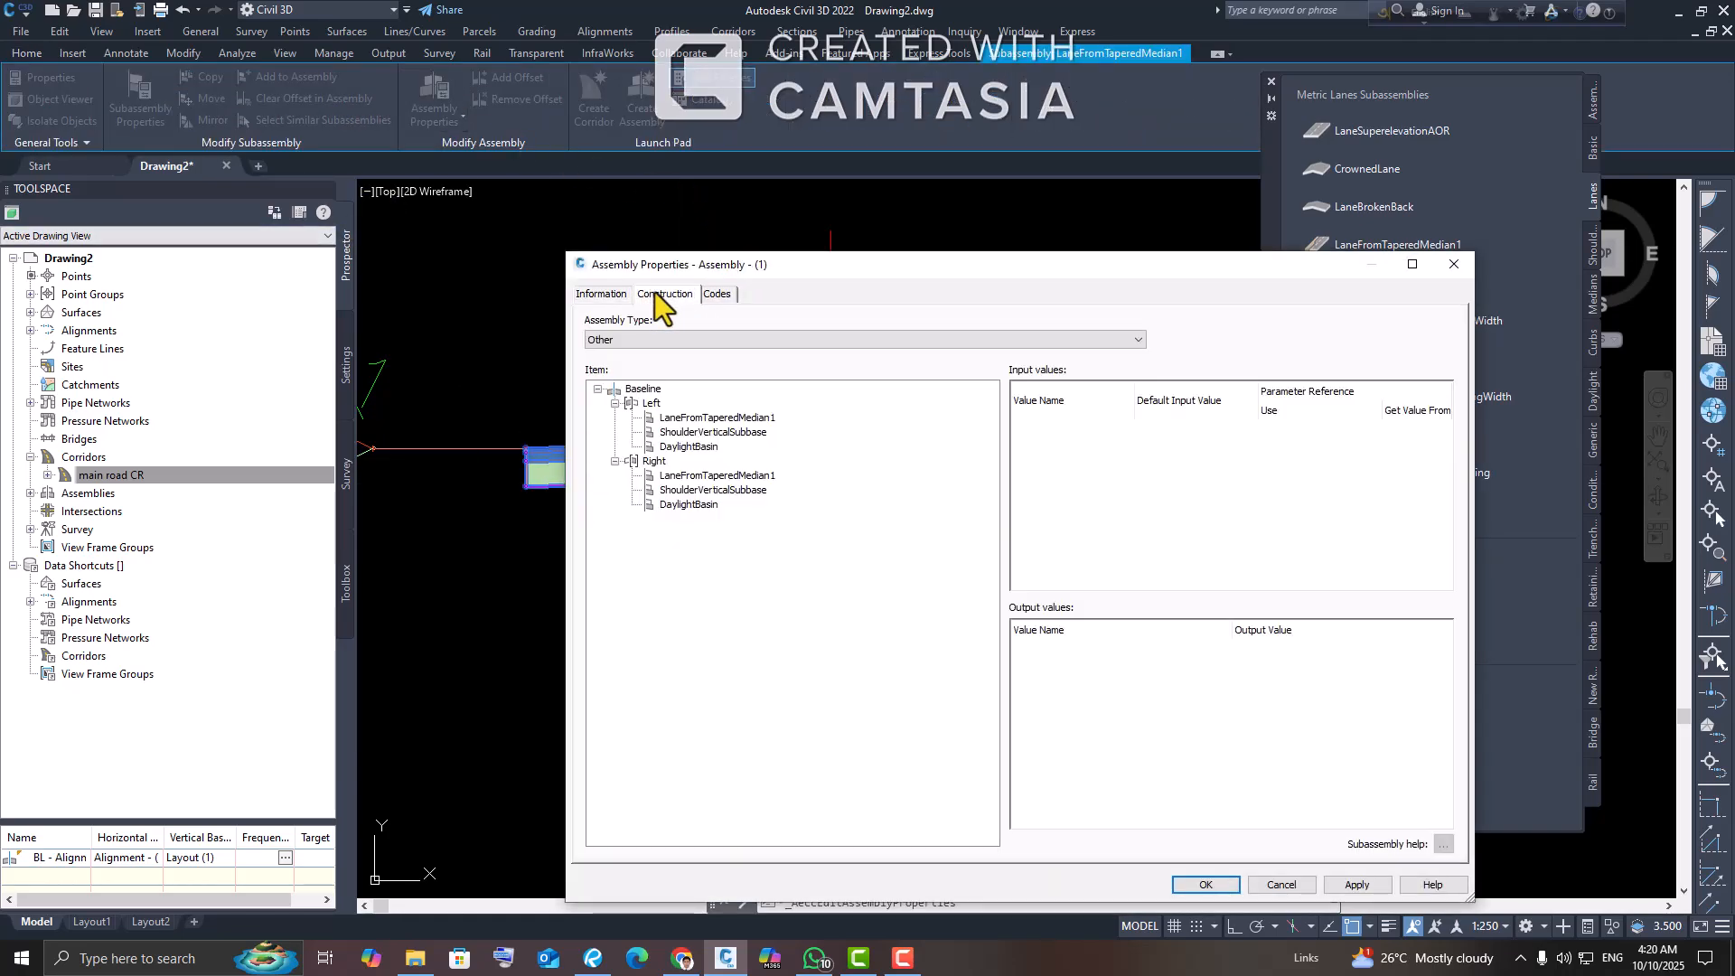
click(747, 419)
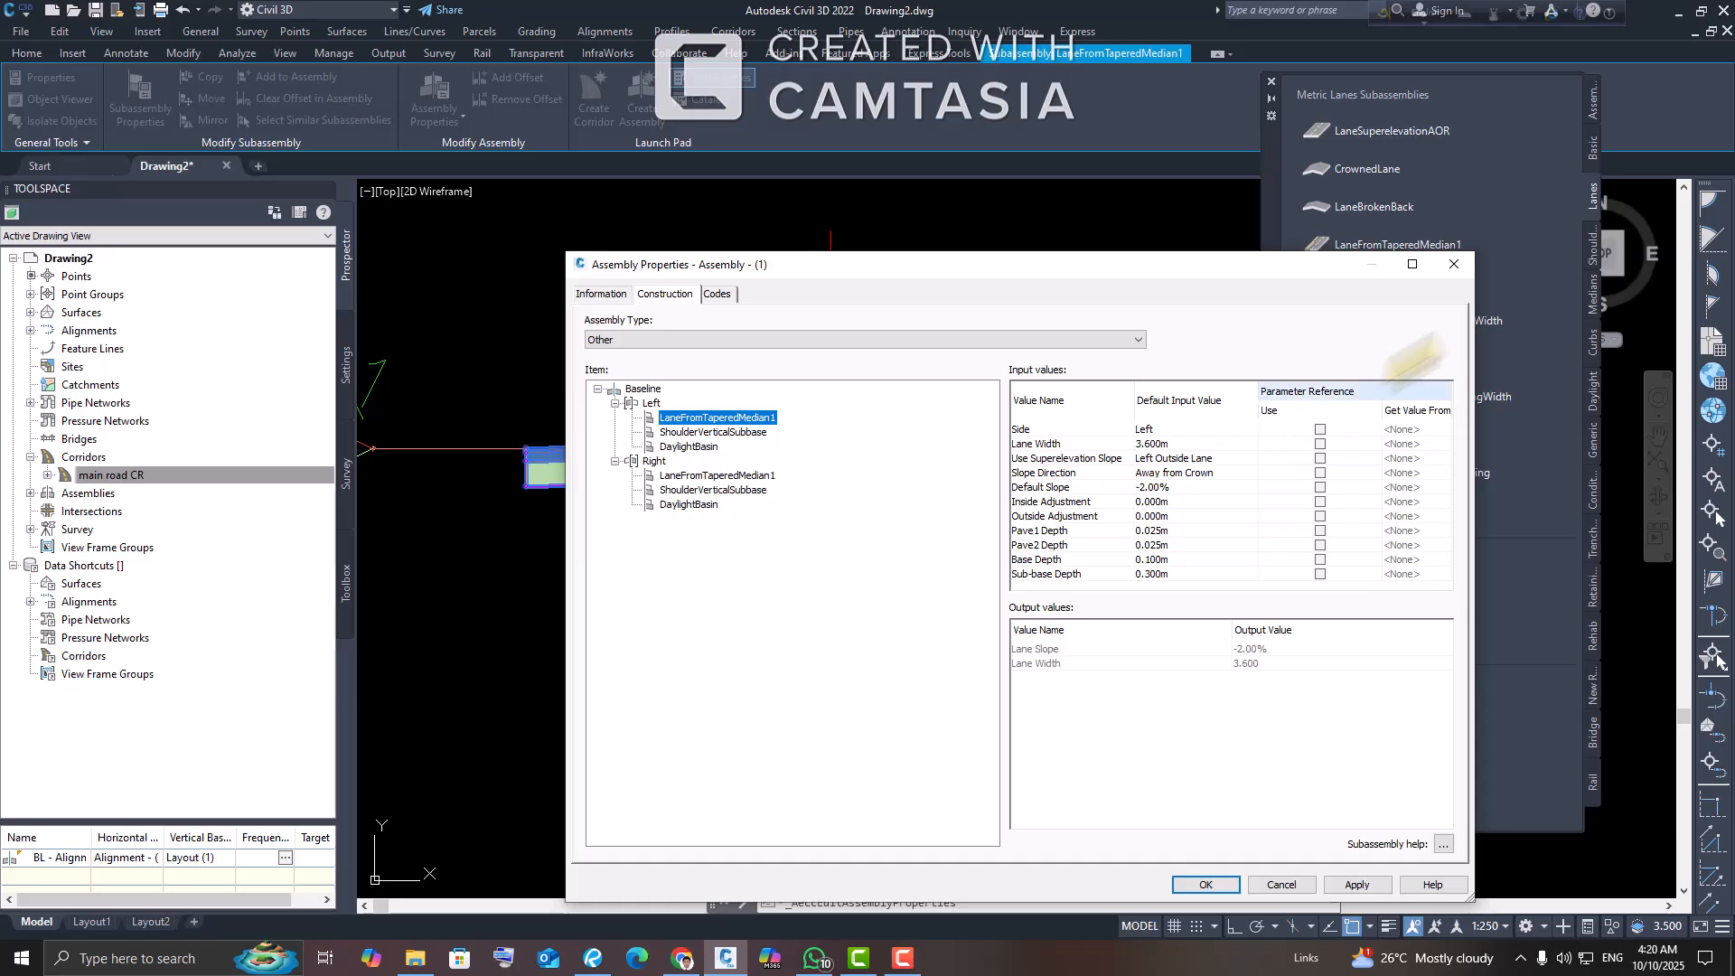
click(1453, 265)
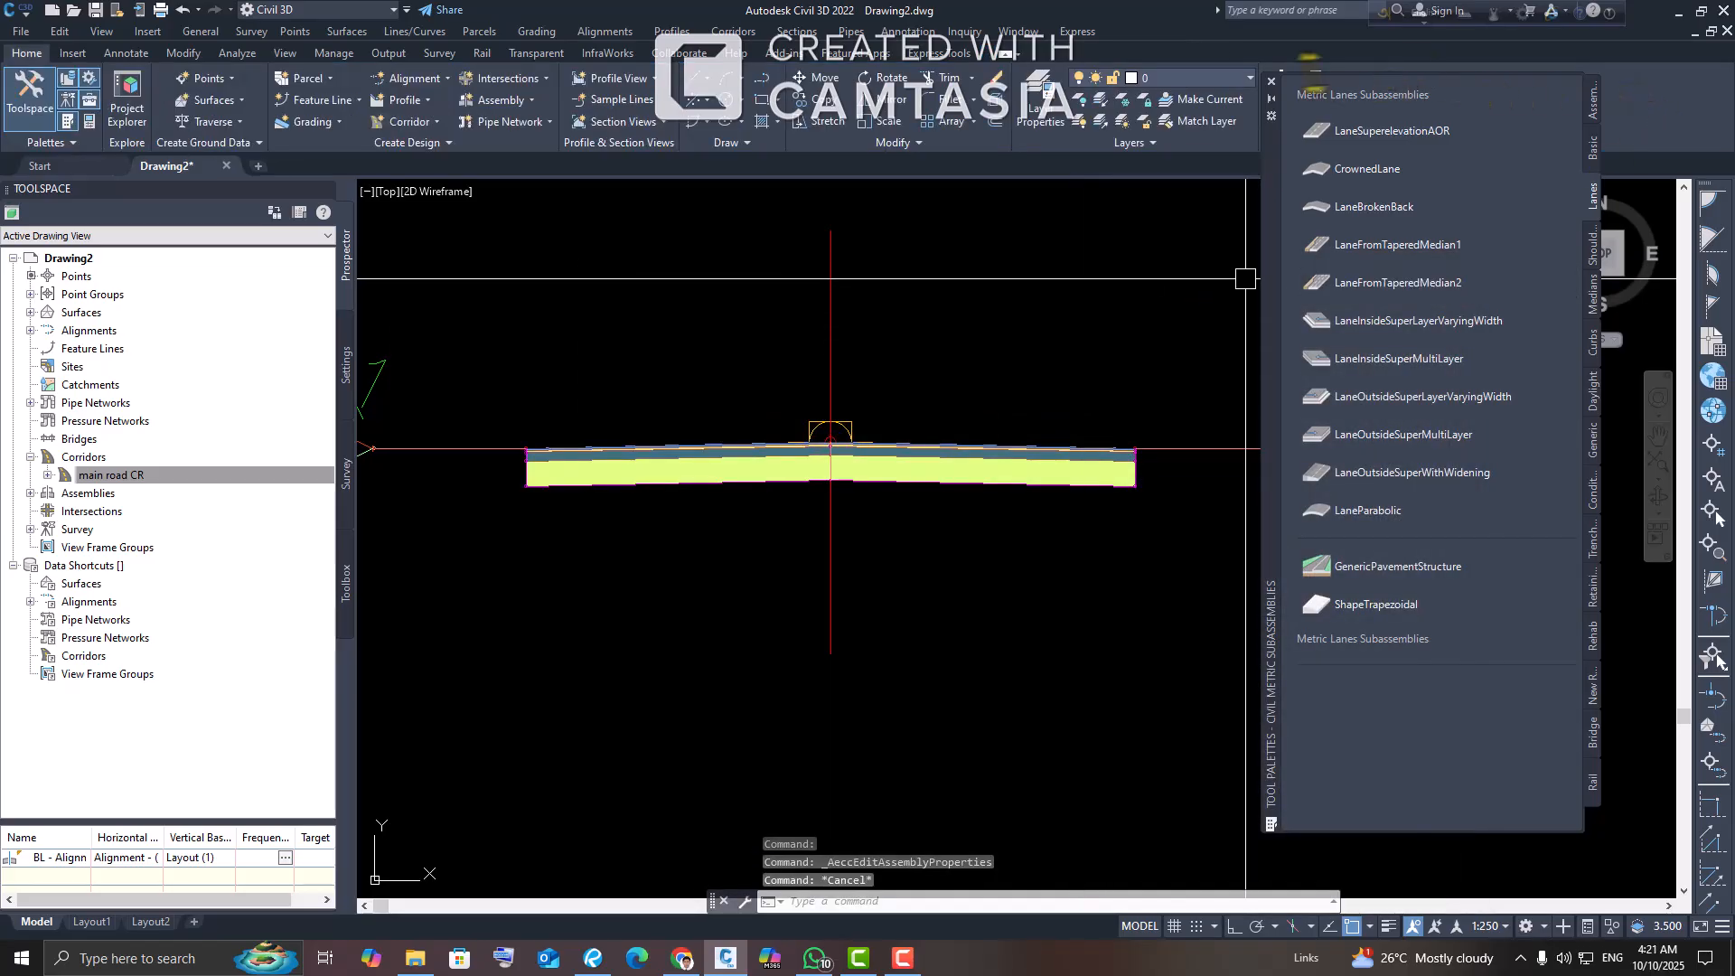
click(1271, 81)
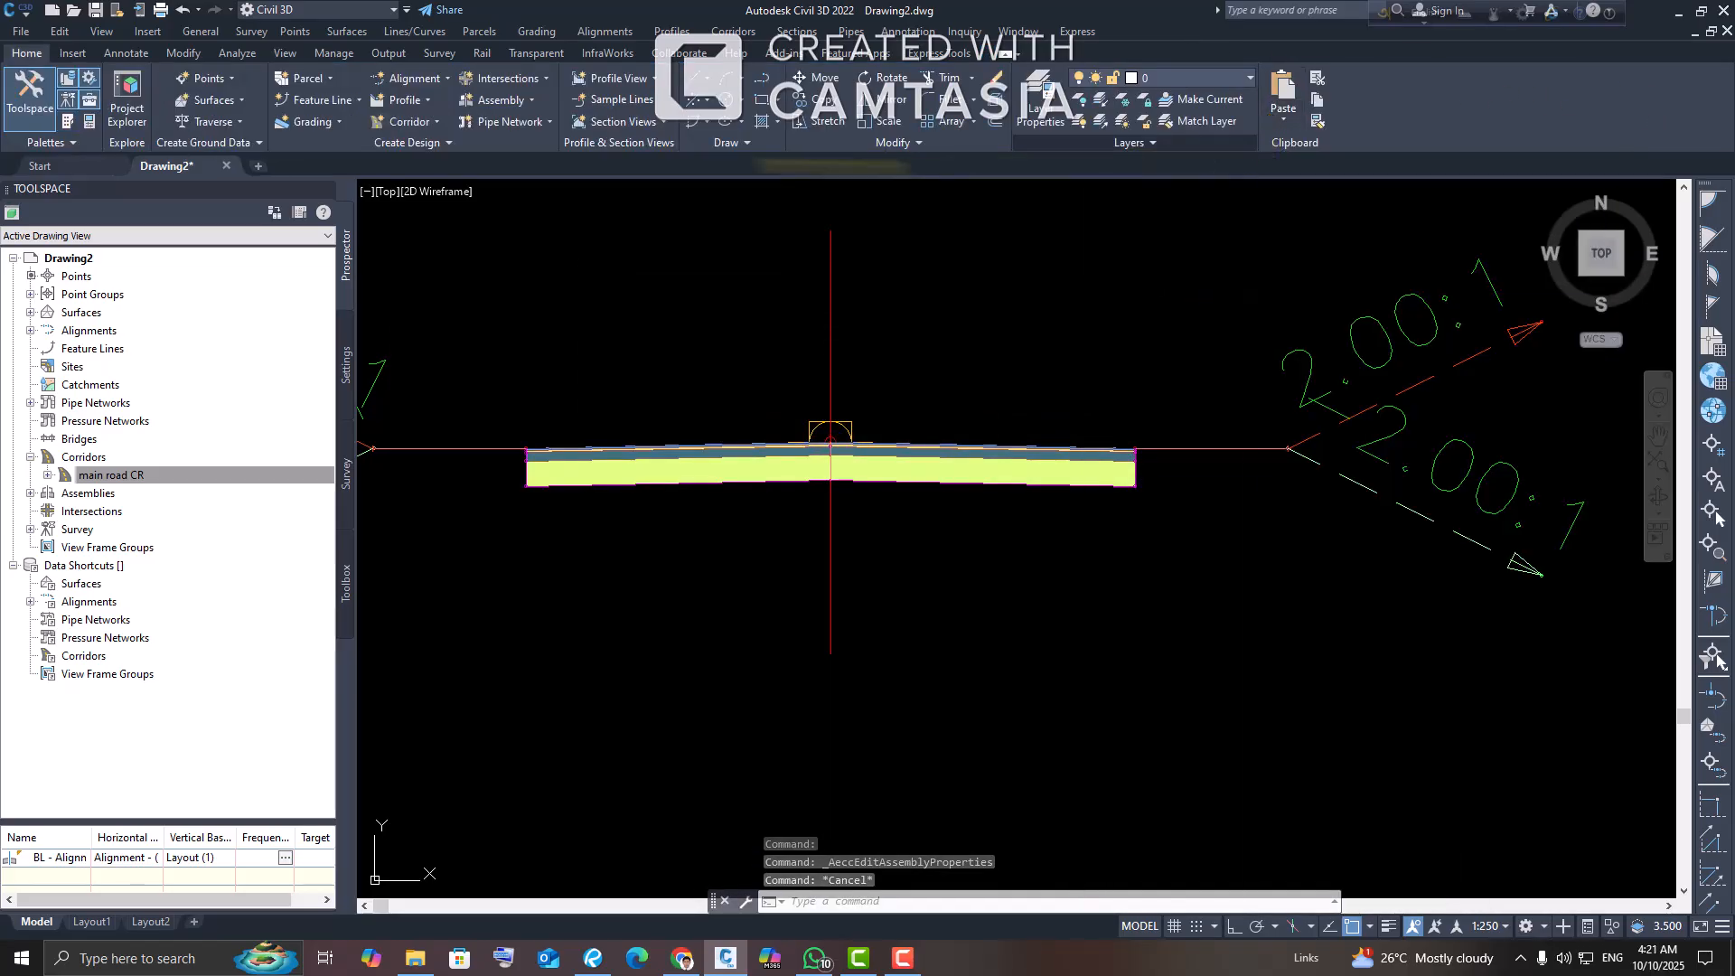